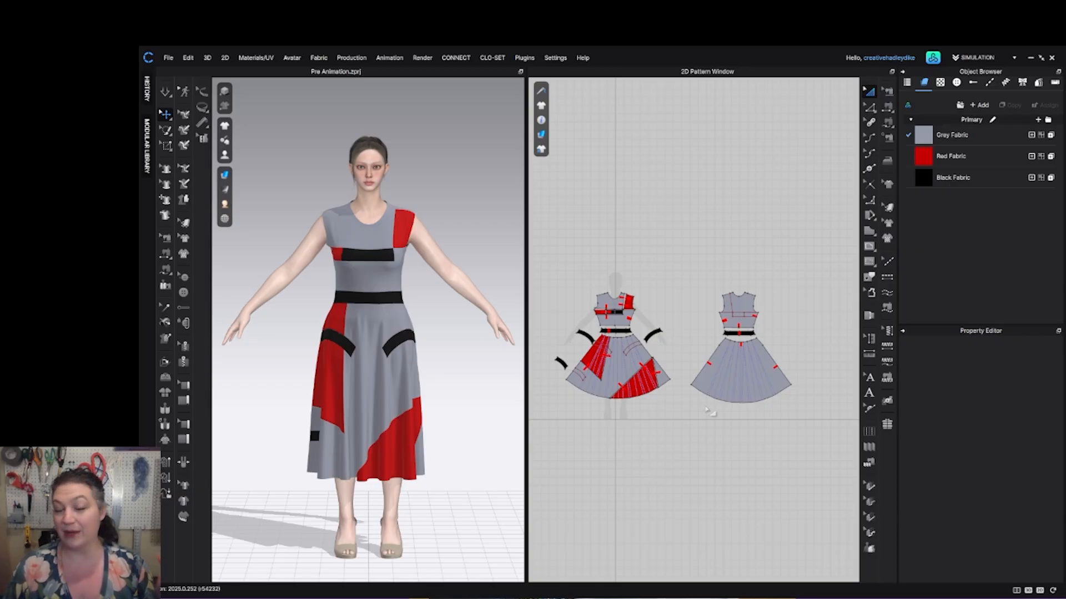
Open the library's built-in Stage assets and show them as thumbnails.
click(933, 58)
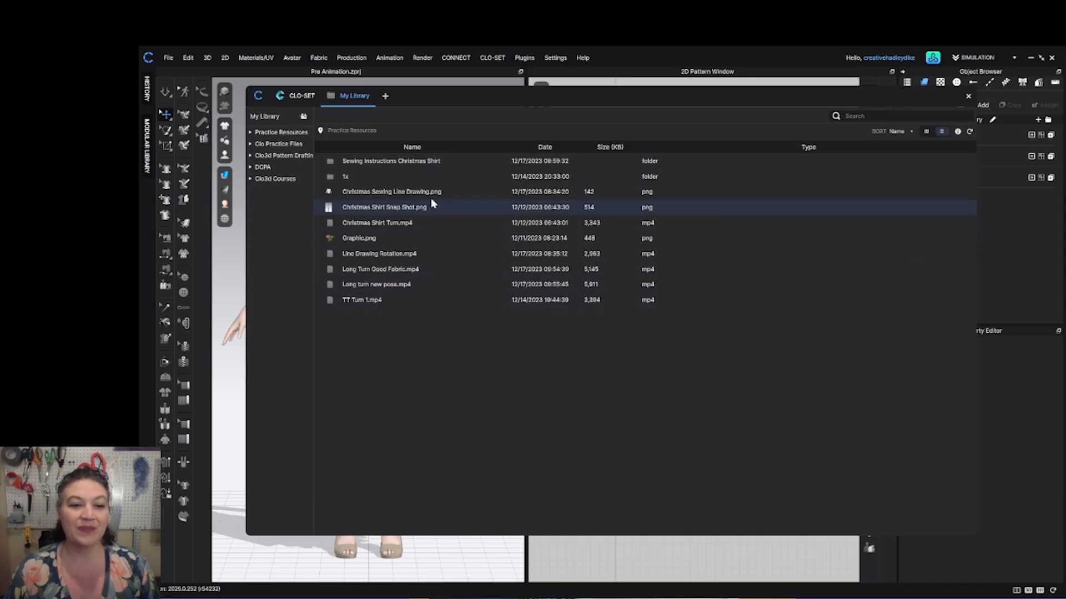
click(259, 97)
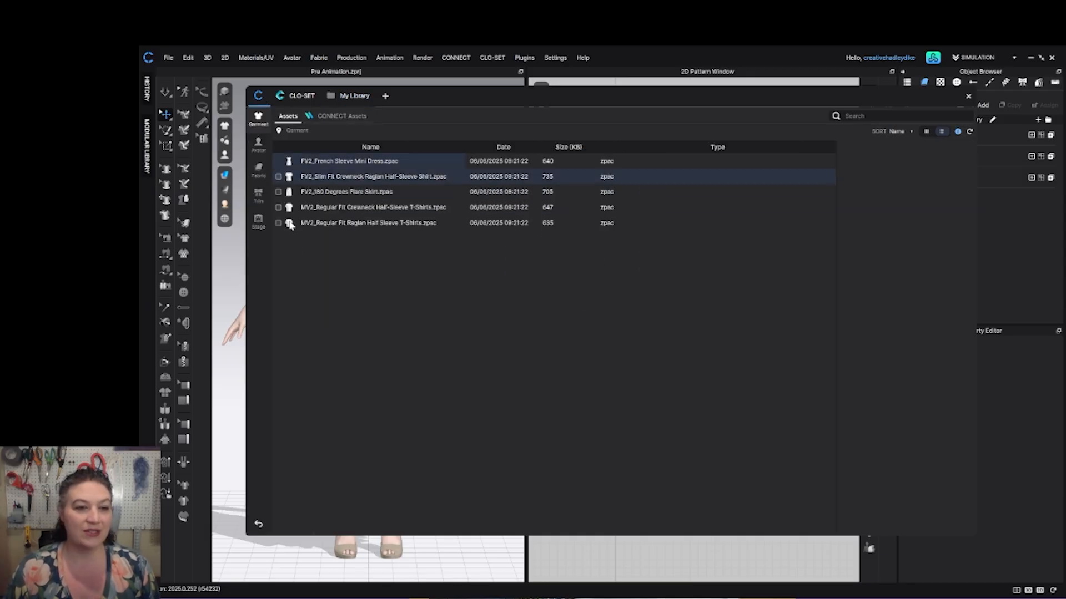
click(260, 221)
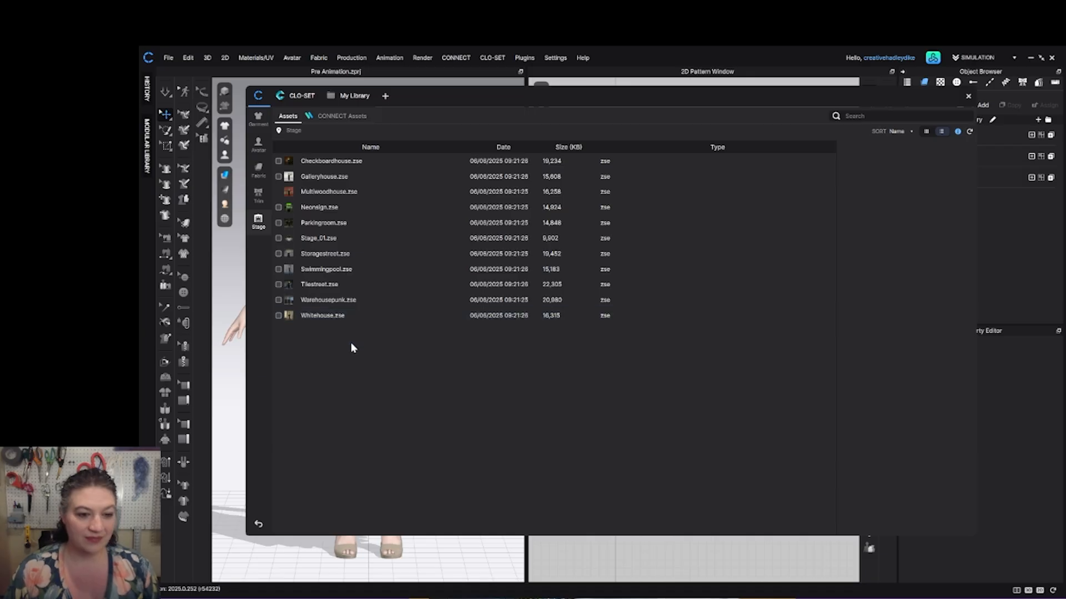
click(926, 131)
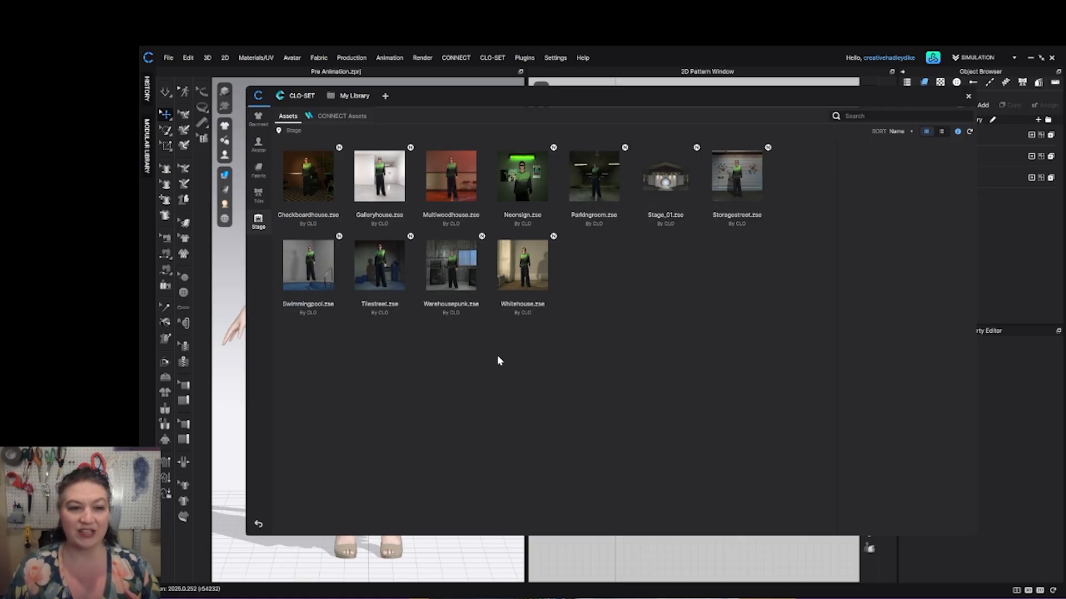
Browse the free Stage assets from CONNECT for a suitable backdrop.
click(345, 116)
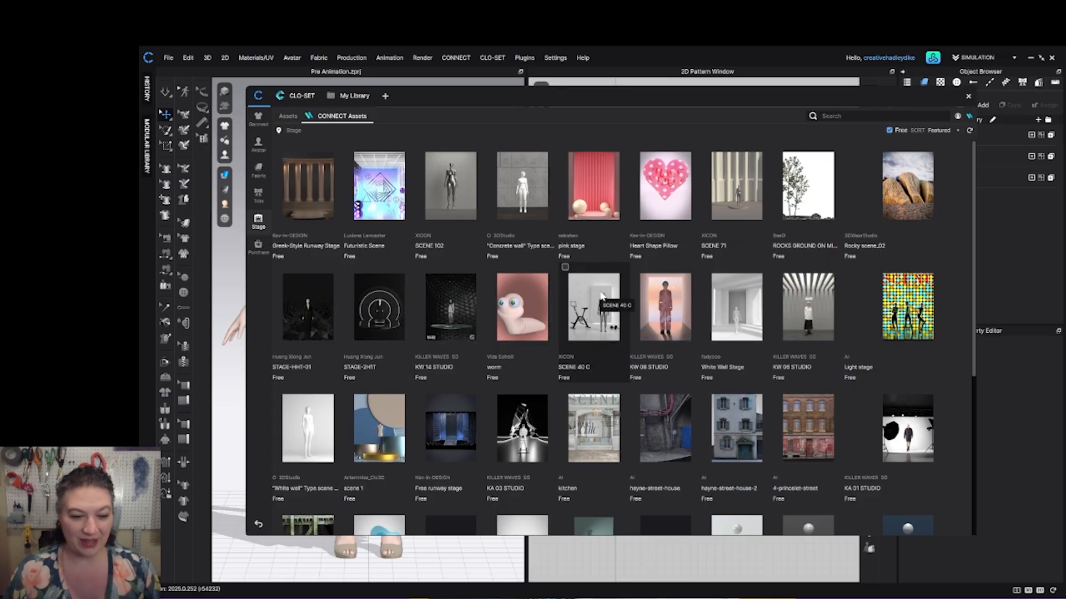
scroll(601, 295, down, 3)
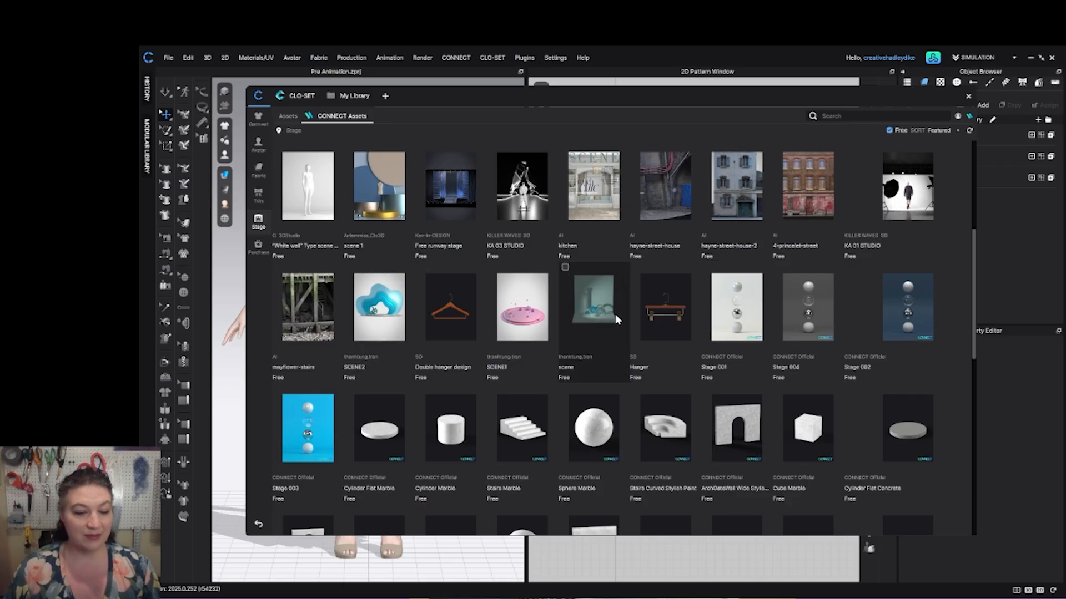
scroll(538, 326, down, 5)
scroll(538, 324, down, 2)
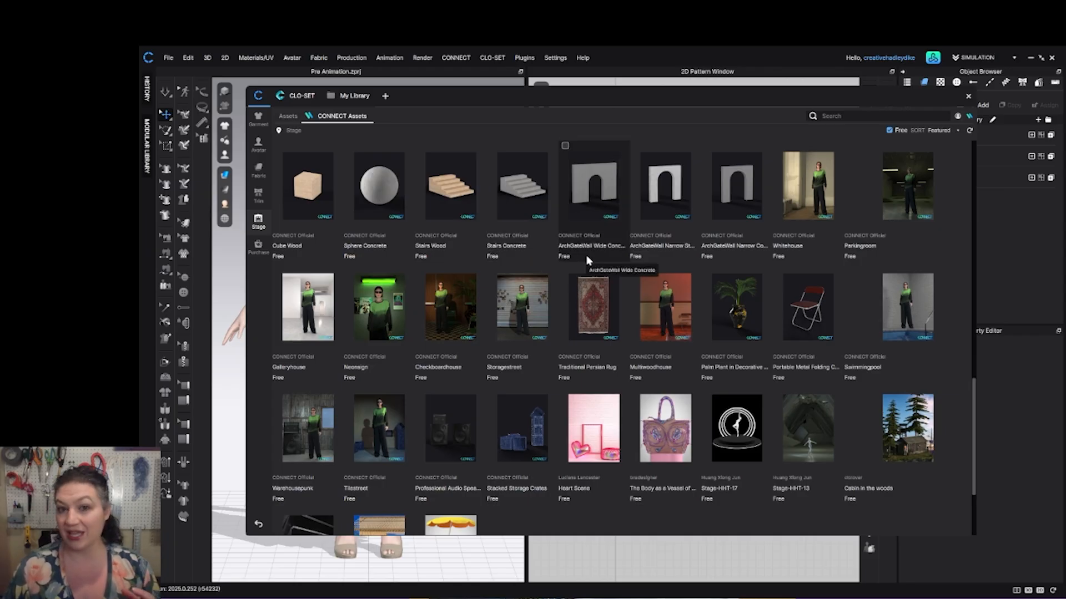
scroll(555, 333, down, 2)
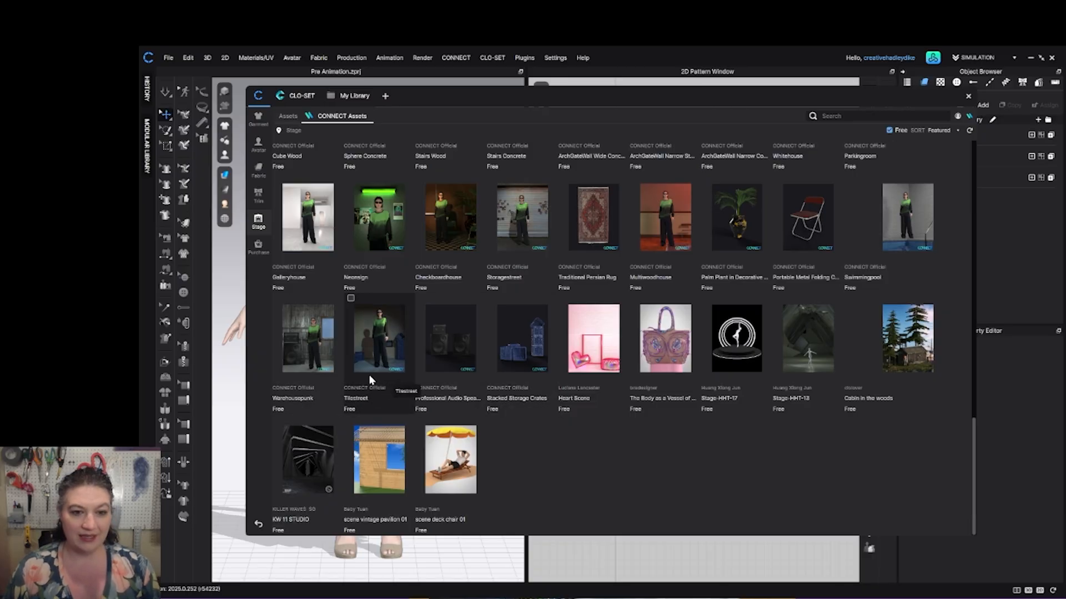
scroll(368, 374, up, 15)
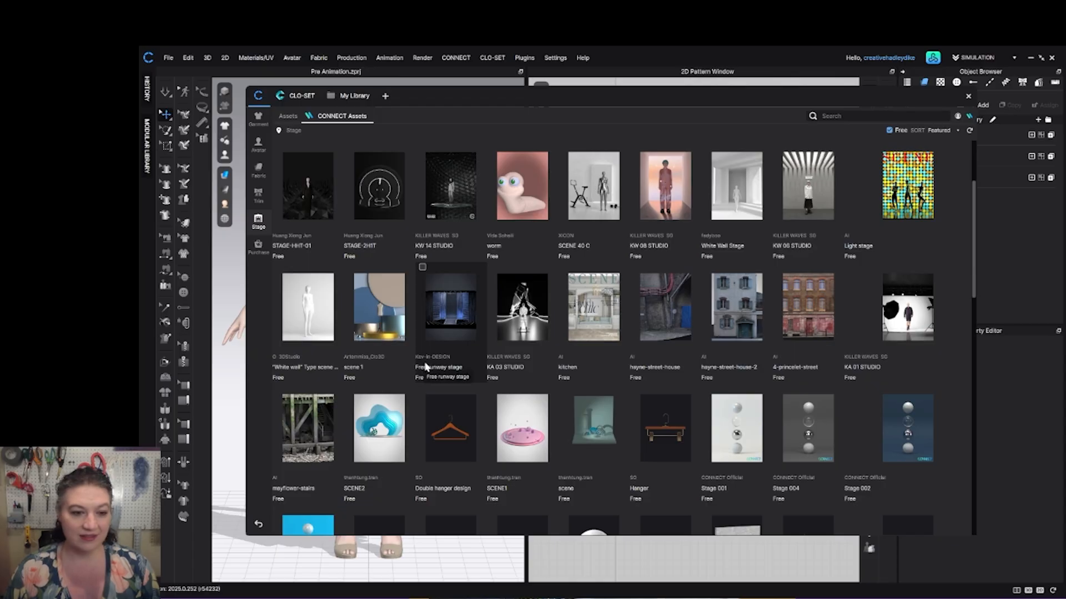
scroll(423, 366, up, 2)
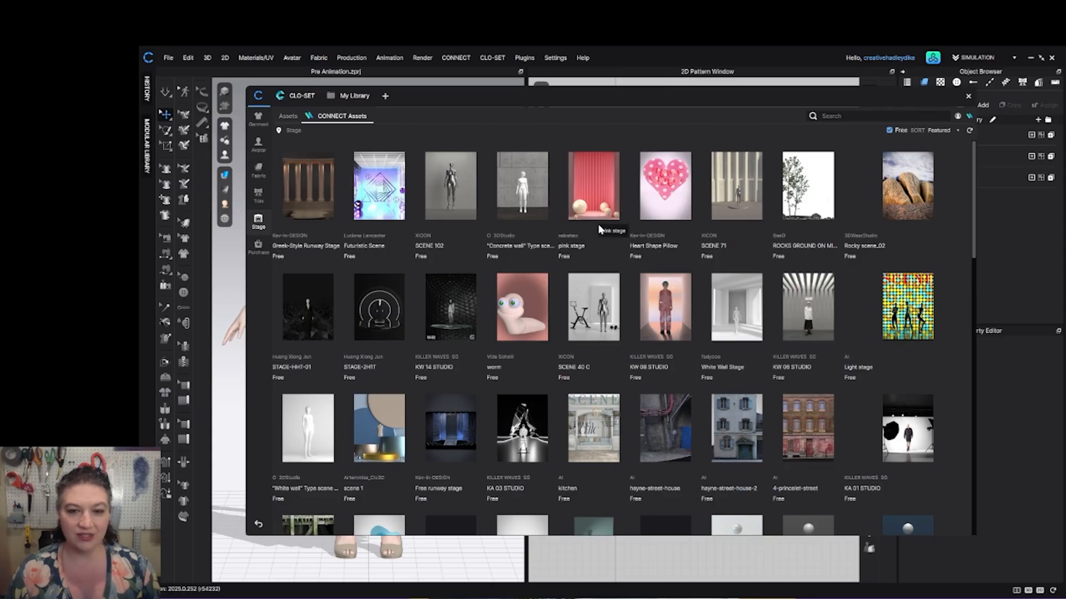
Load the free pink stage with the Add load type, including scene and props and render properties, and close the library.
double_click(602, 195)
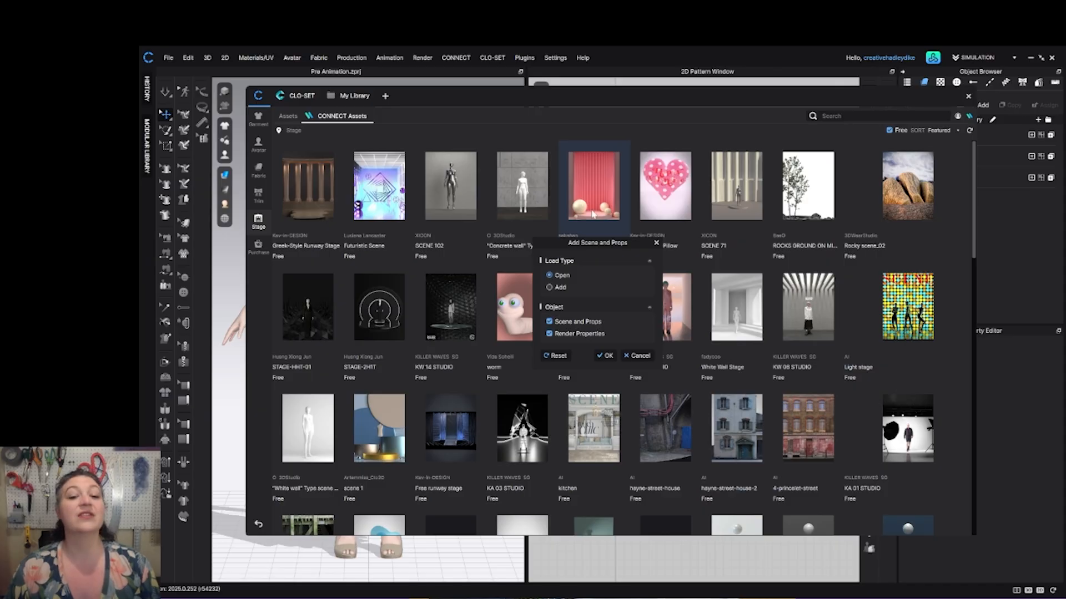
click(550, 287)
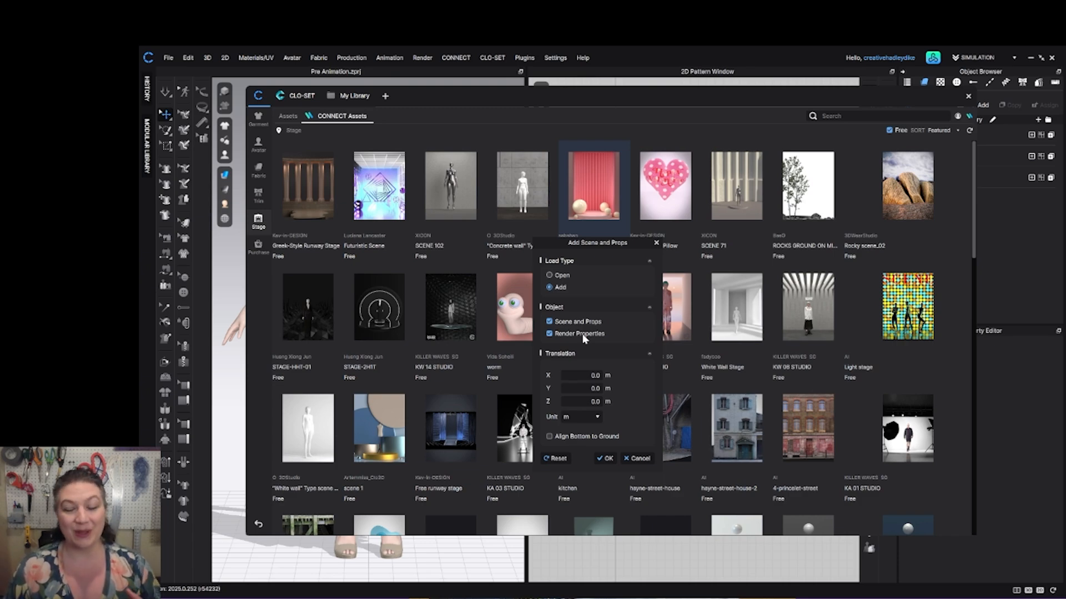
click(605, 459)
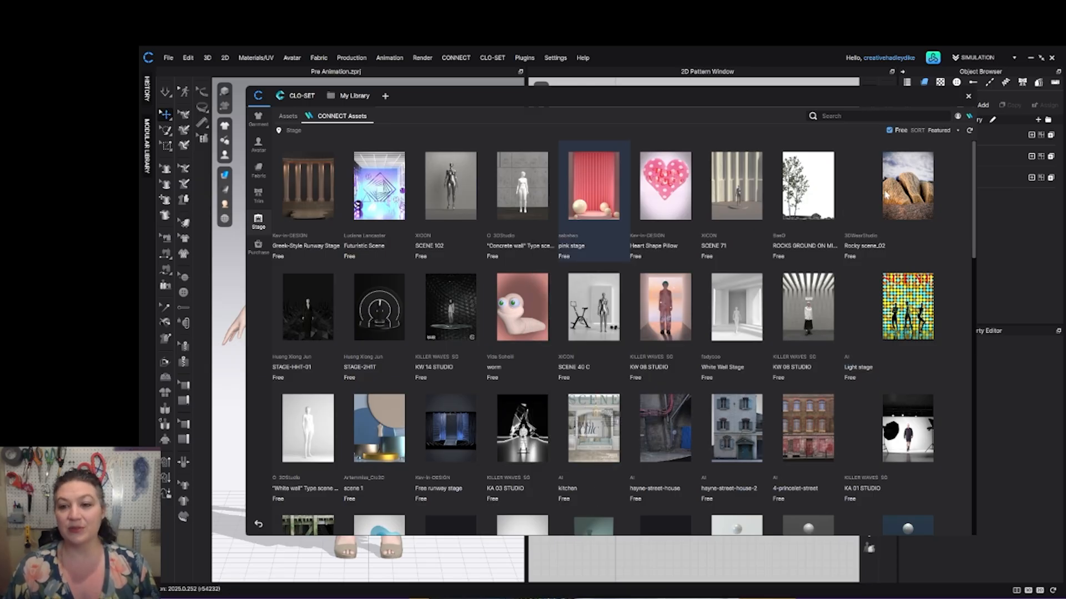
click(968, 96)
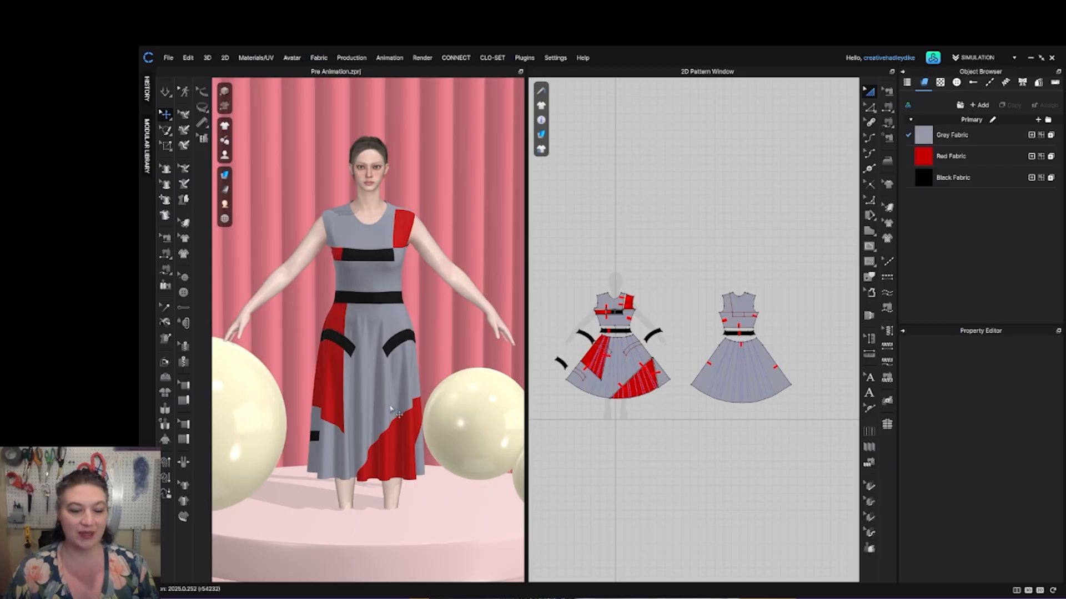
Examine the pink stage from different distances and angles, checking how the avatar's feet meet the round platform.
scroll(391, 409, down, 10)
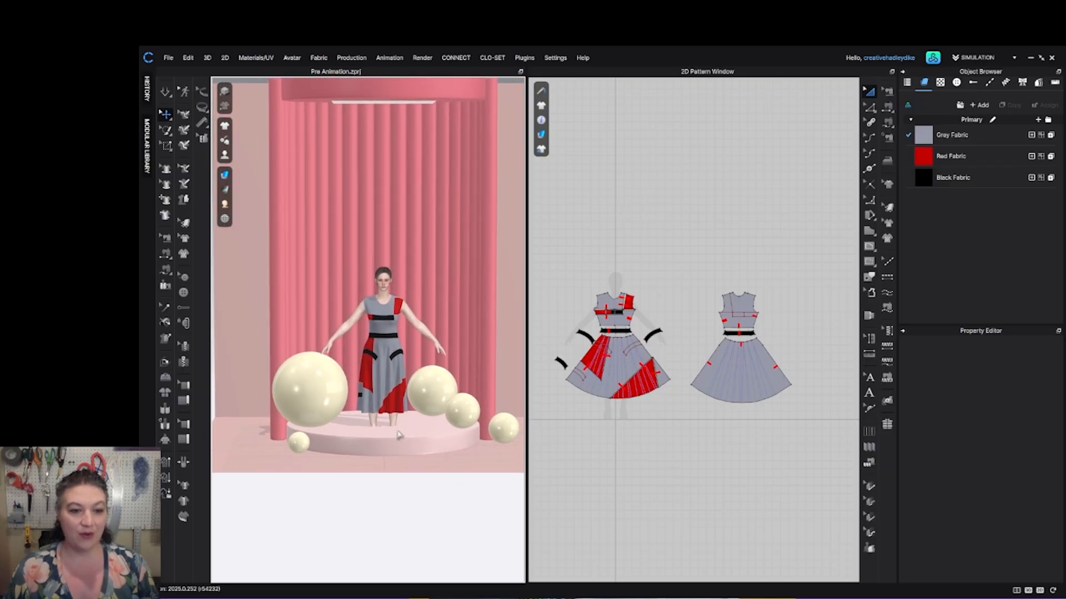
right_drag(398, 436, 447, 408)
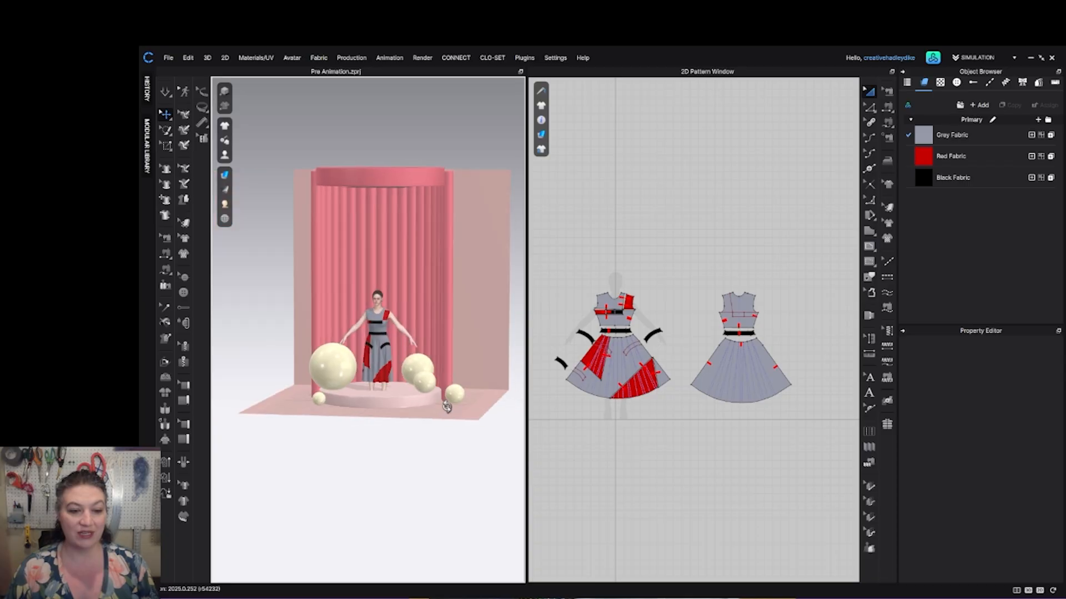
scroll(447, 411, down, 3)
scroll(594, 419, down, 5)
right_drag(605, 420, 703, 320)
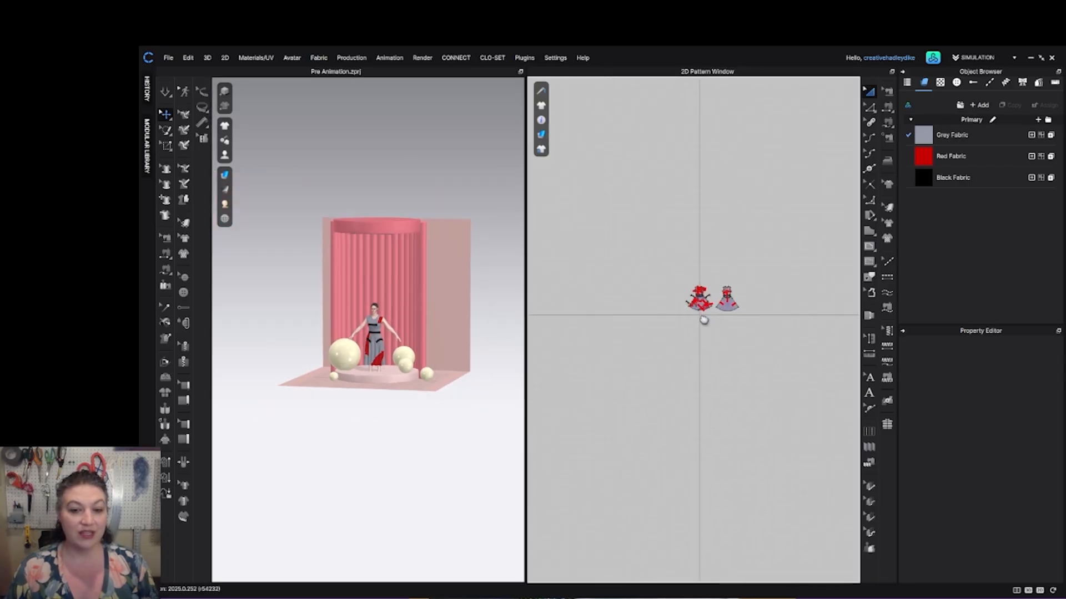
scroll(704, 320, up, 3)
scroll(713, 302, down, 3)
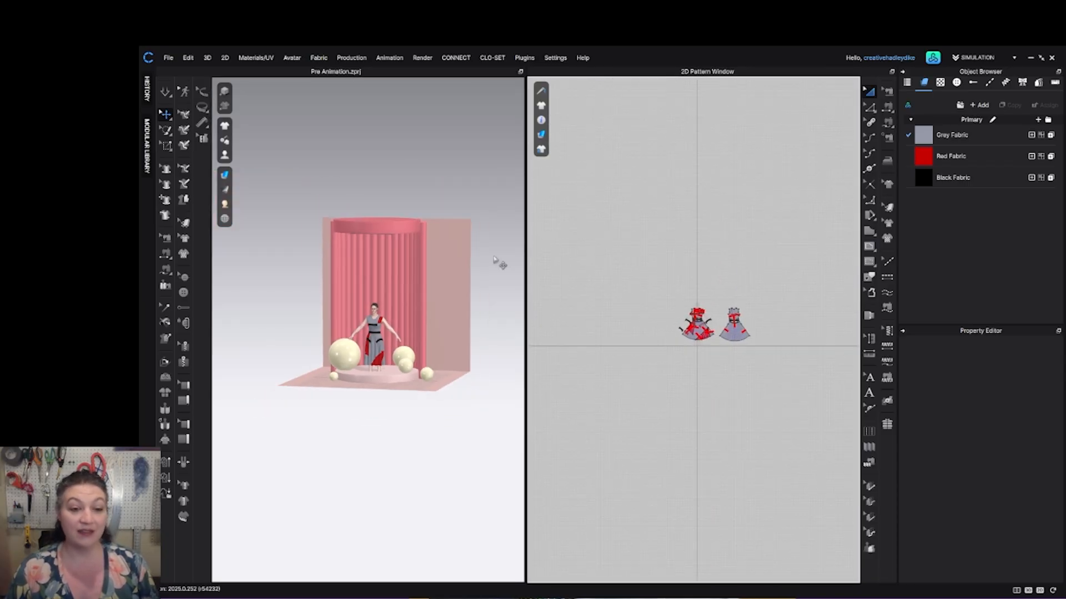
scroll(496, 259, up, 5)
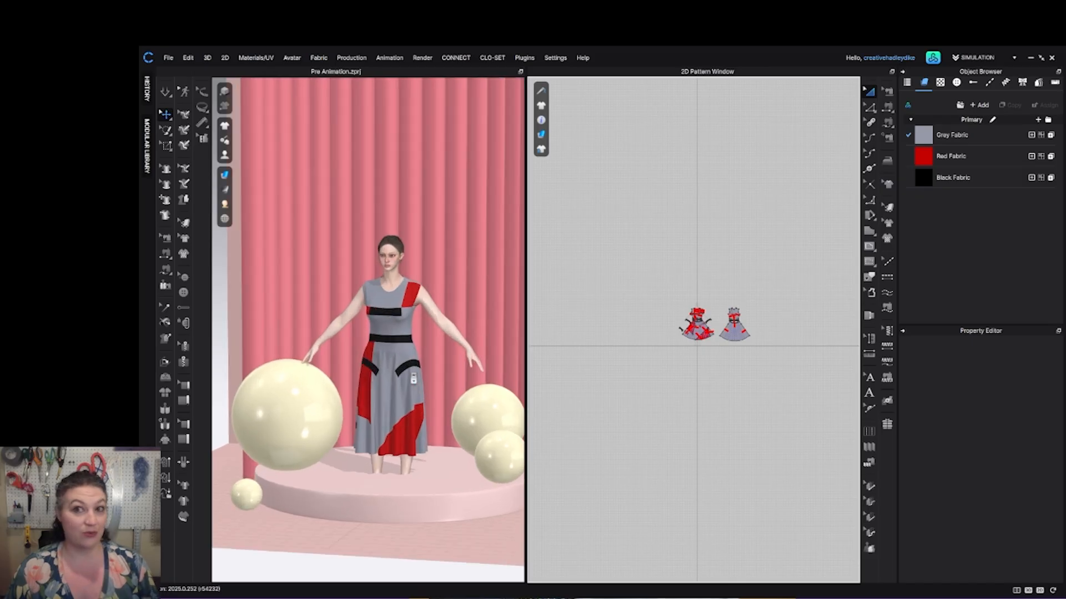
scroll(413, 378, down, 2)
mouse_move(414, 379)
right_down()
mouse_move(355, 381)
mouse_move(433, 374)
right_up()
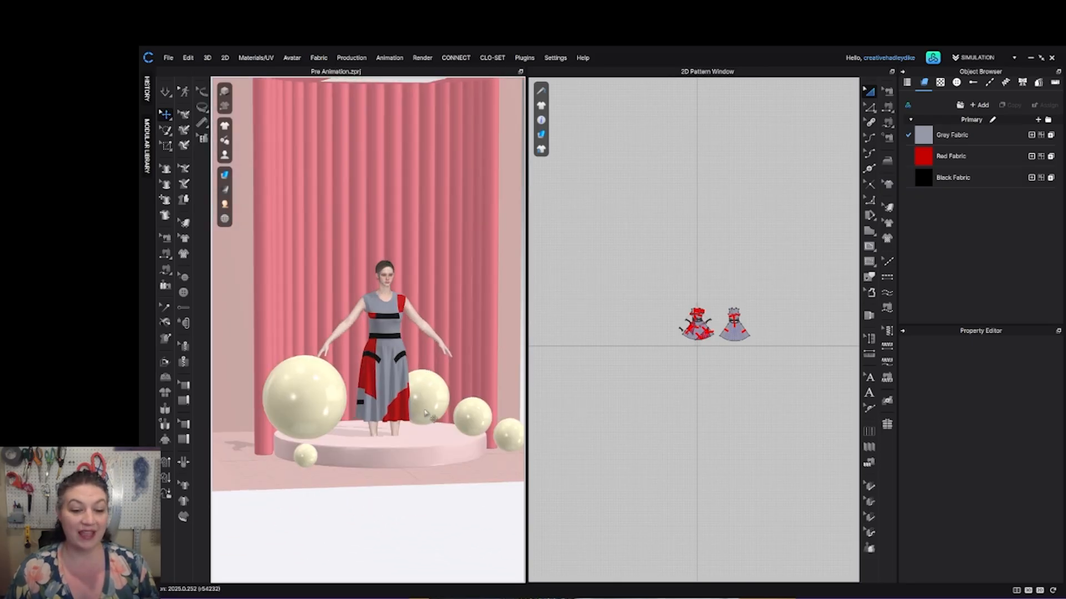
scroll(408, 427, up, 2)
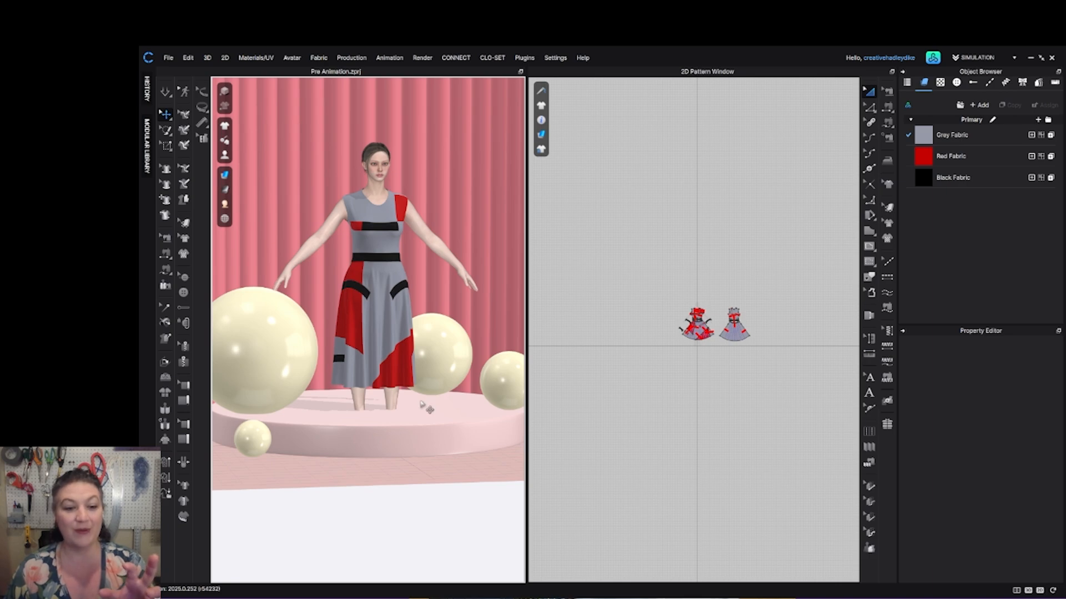
scroll(424, 407, down, 1)
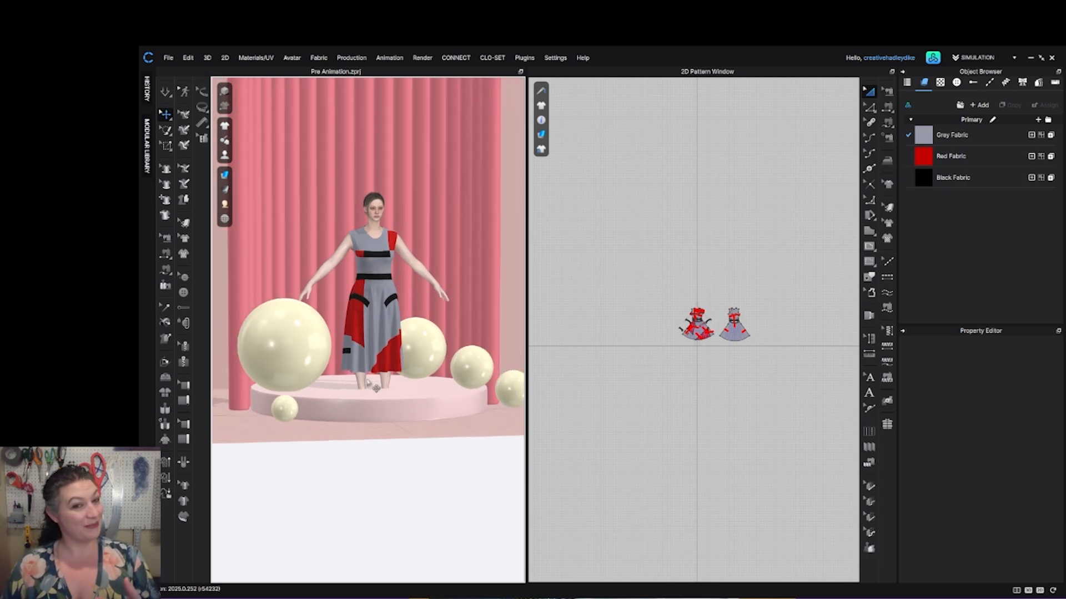
scroll(375, 355, up, 2)
right_drag(375, 356, 390, 361)
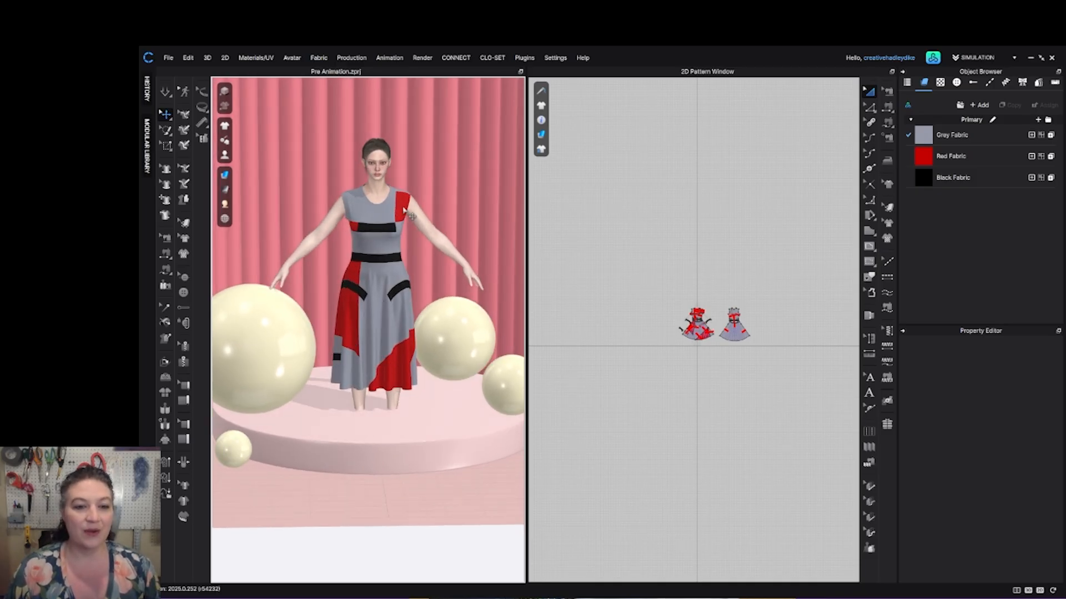
Select the avatar together with its garment and raise both vertically until the shoes stand on the platform.
click(410, 212)
right_click(372, 189)
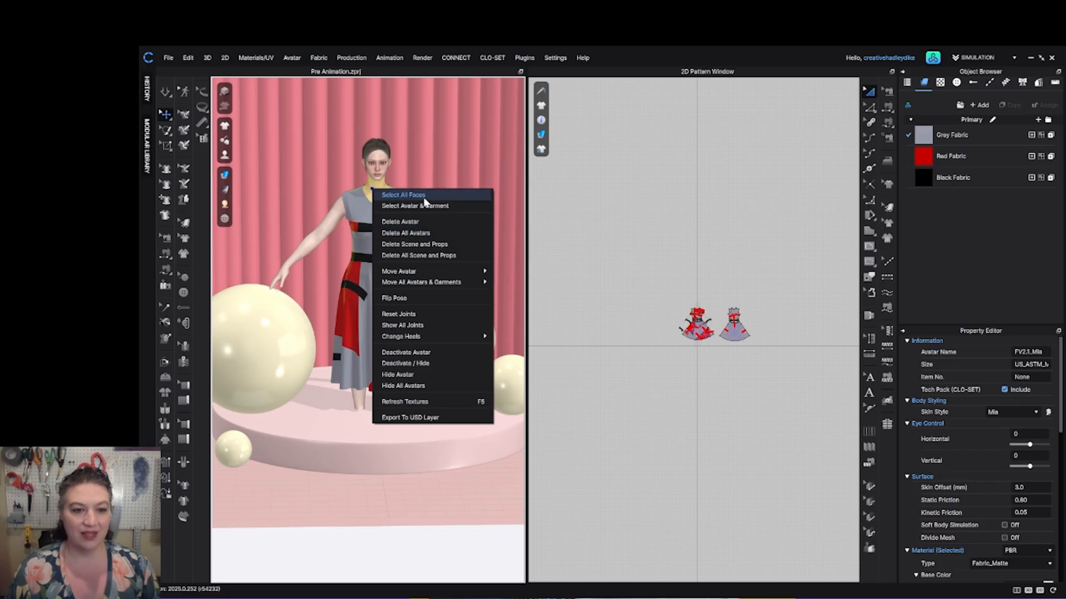
click(423, 206)
scroll(408, 216, down, 3)
scroll(398, 209, up, 3)
scroll(397, 209, up, 3)
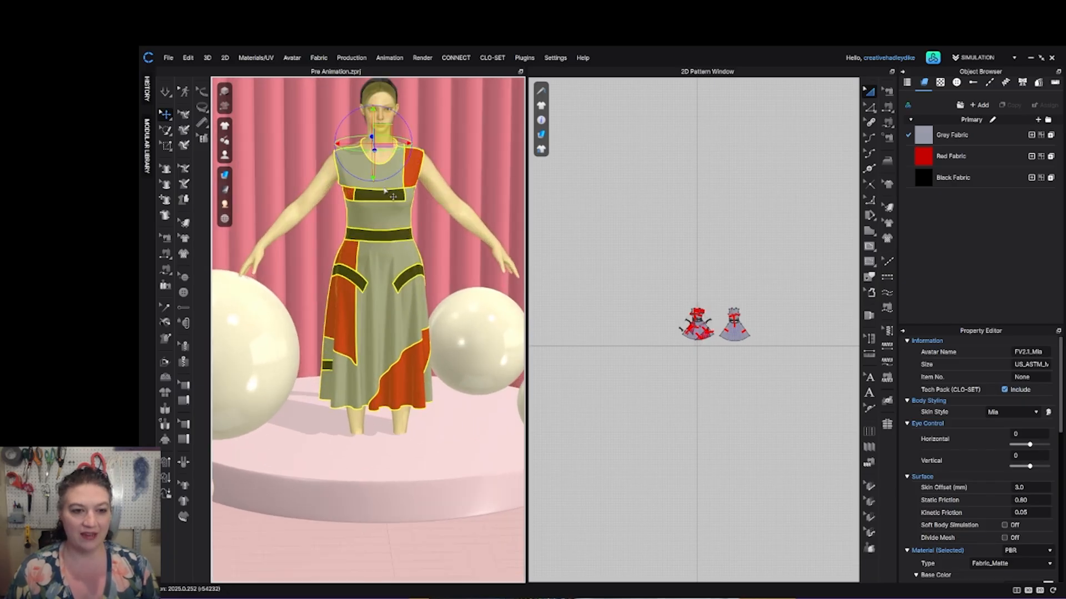
right_drag(398, 209, 417, 177)
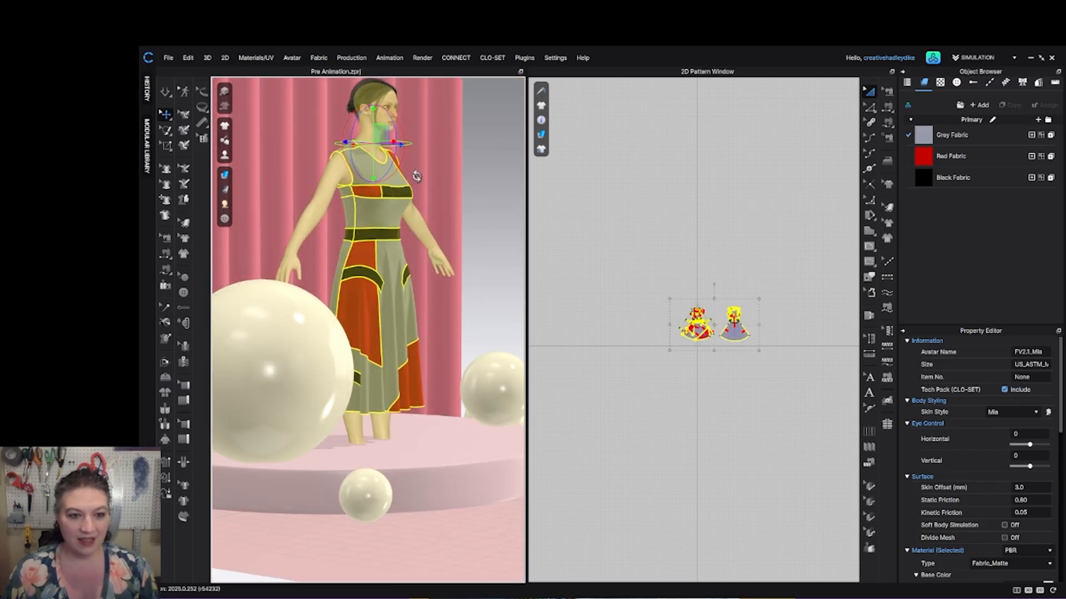
drag(372, 116, 384, 72)
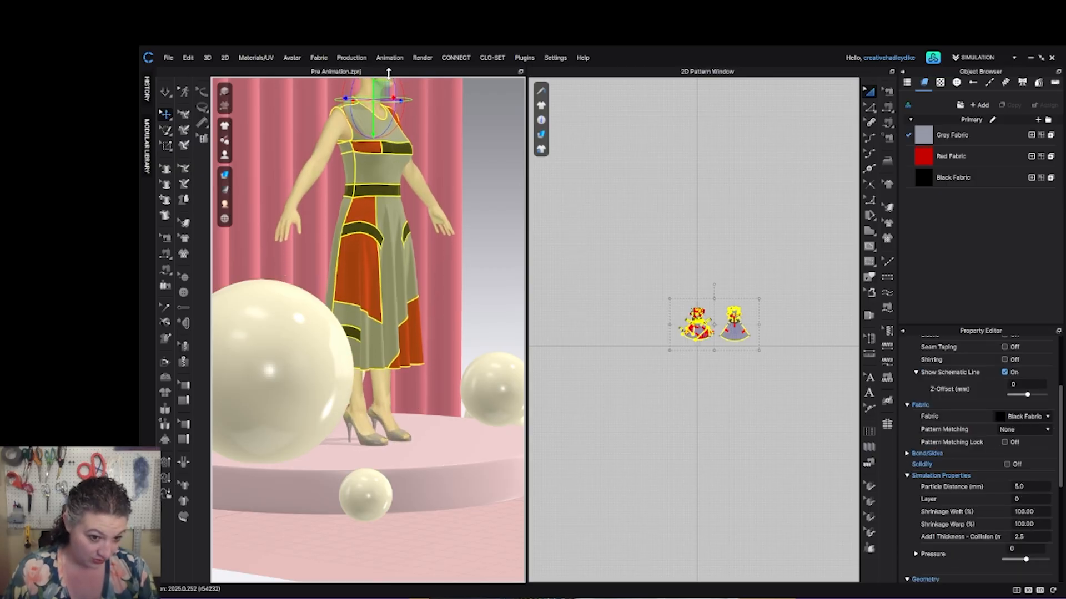
Clear the selection and briefly simulate the dress on the raised avatar, stopping the simulation once it has settled.
click(462, 274)
scroll(461, 297, down, 5)
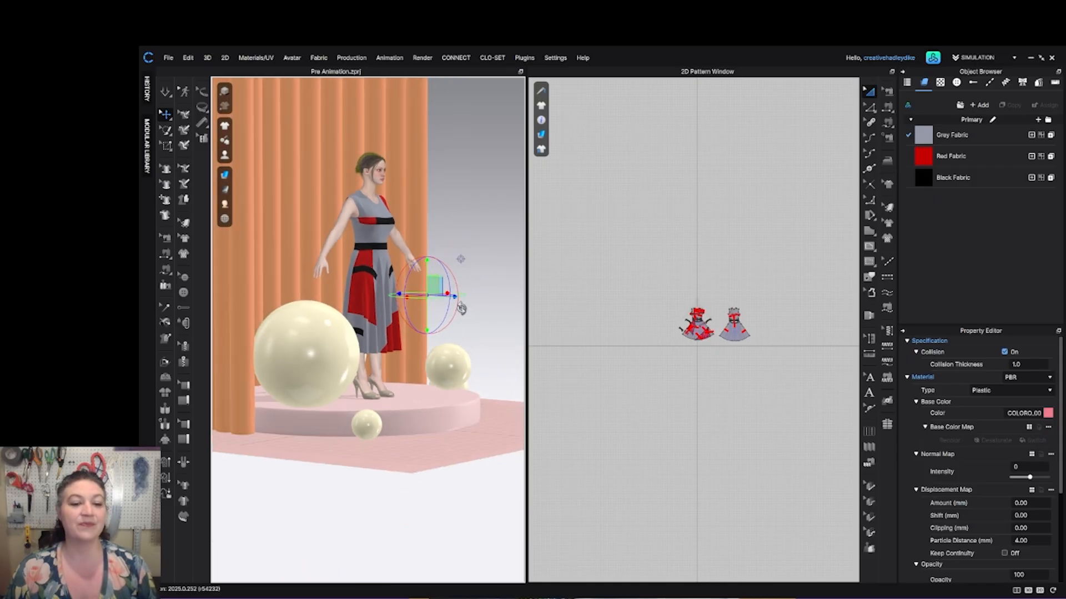
right_drag(459, 309, 425, 310)
click(504, 234)
right_drag(504, 233, 472, 266)
key(space)
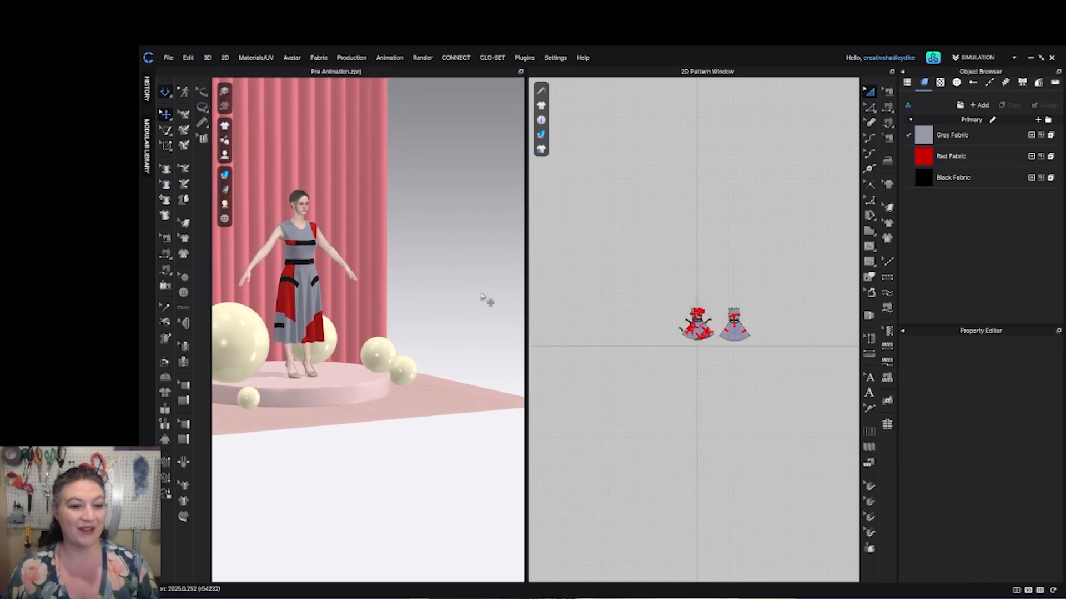
right_drag(355, 304, 425, 283)
scroll(457, 288, up, 5)
middle_drag(425, 283, 420, 323)
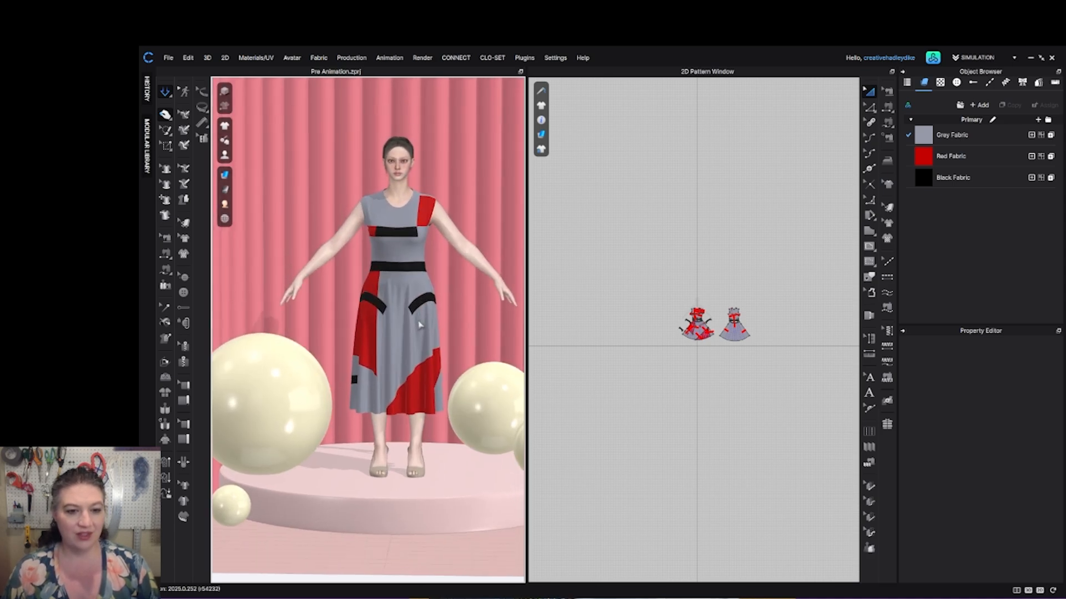
key(space)
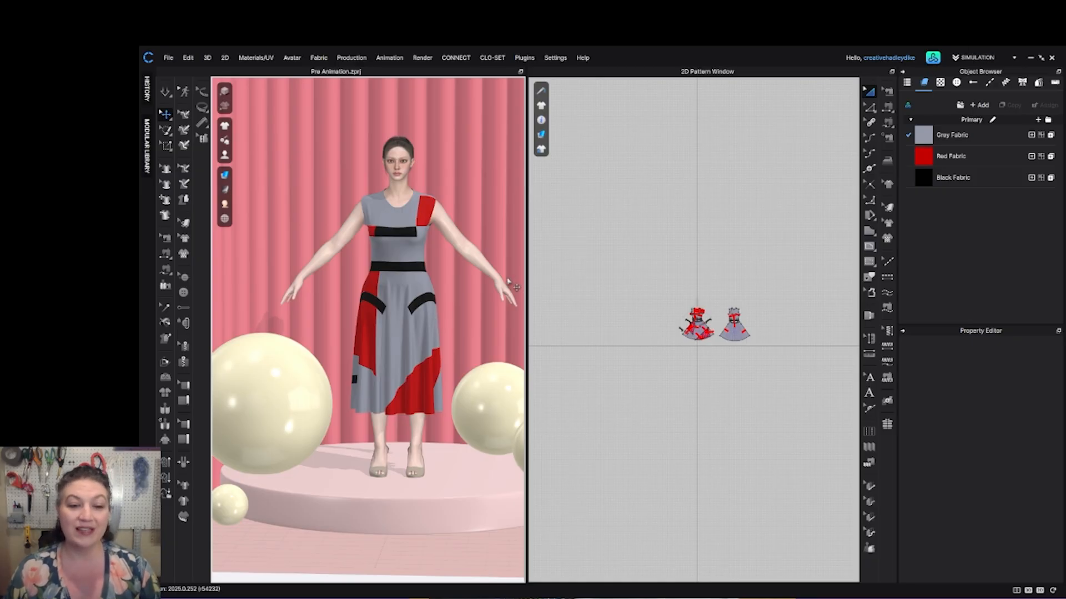
Open the free female avatar assets in the online library and look through them for a pose.
click(933, 58)
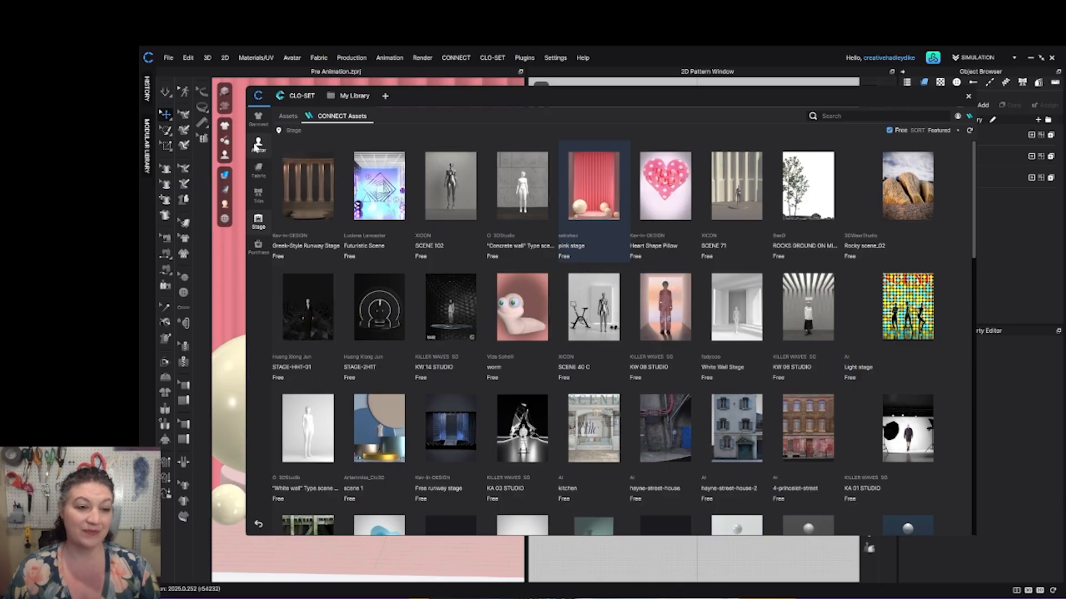
click(258, 144)
click(291, 125)
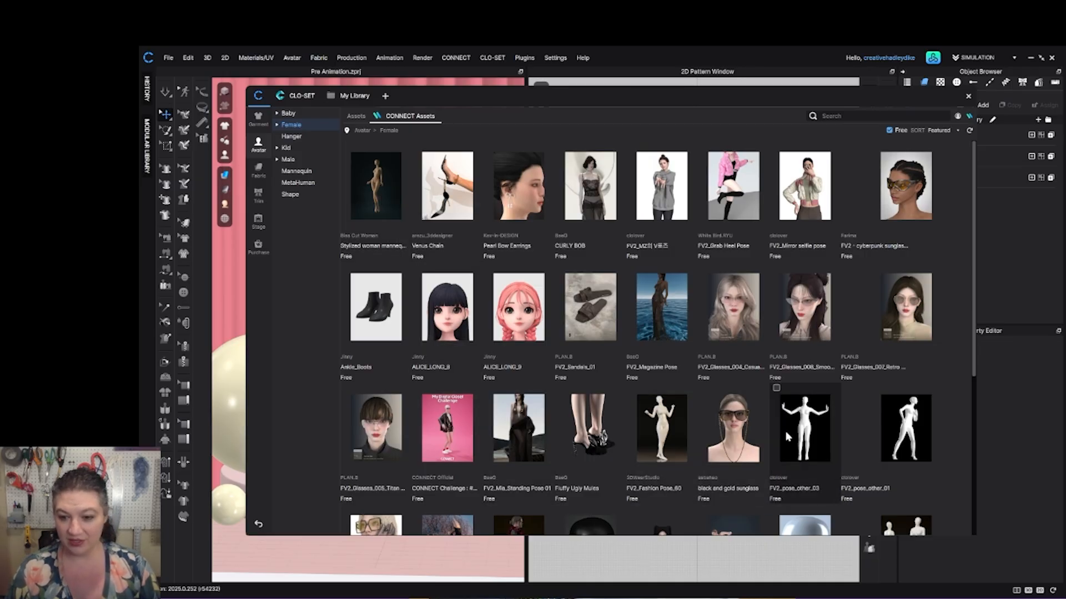
scroll(786, 431, down, 4)
scroll(384, 431, down, 3)
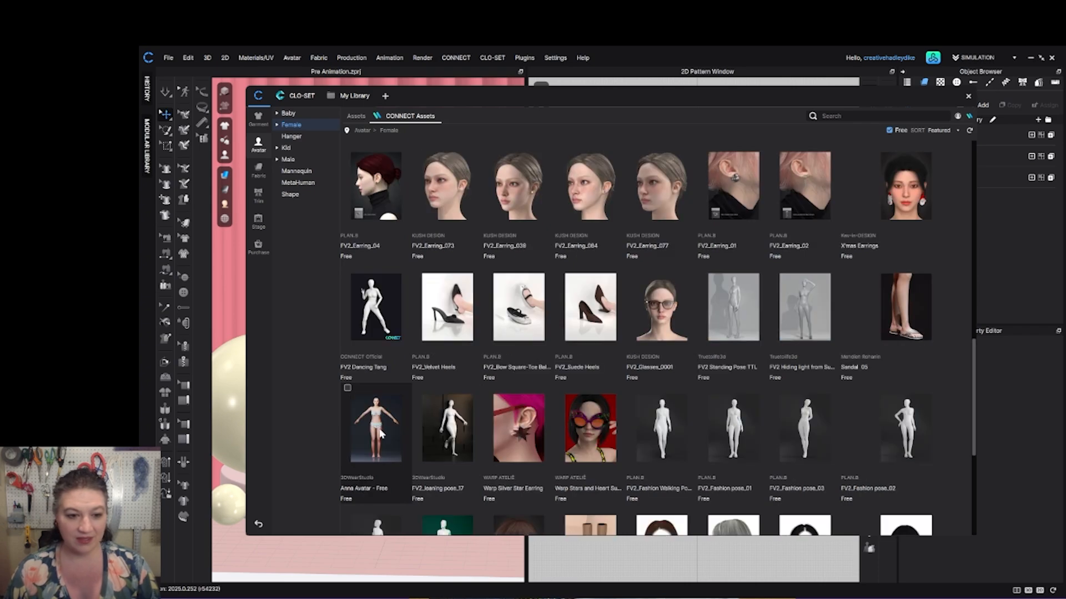
scroll(367, 360, up, 5)
scroll(374, 373, down, 3)
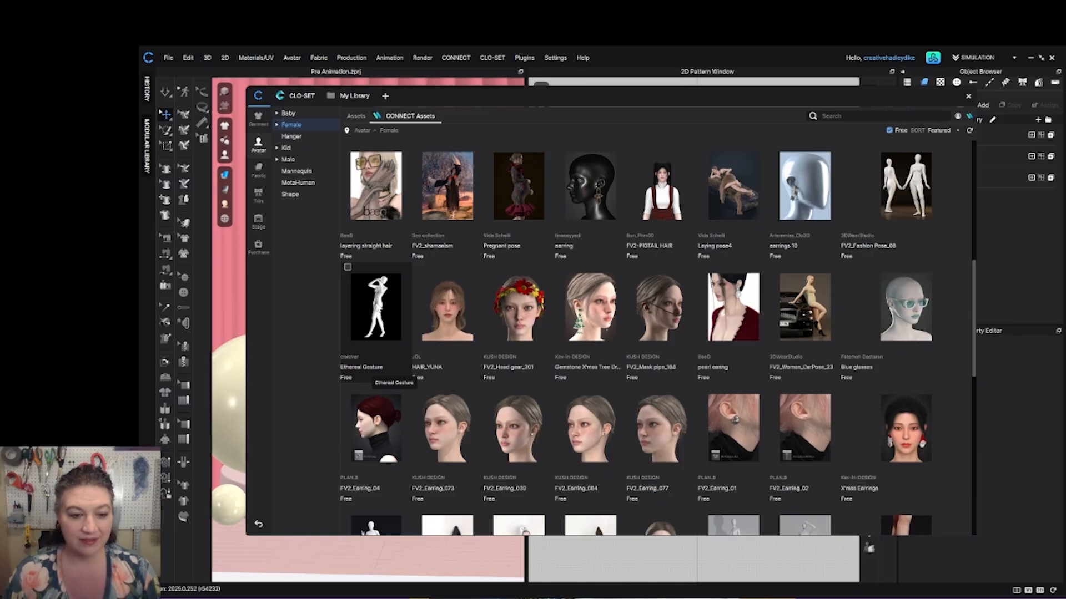
Load the Ethereal Gesture pose onto the avatar as Pose Only, Full Body, maintaining the current shoe pose, and move the library aside.
click(371, 367)
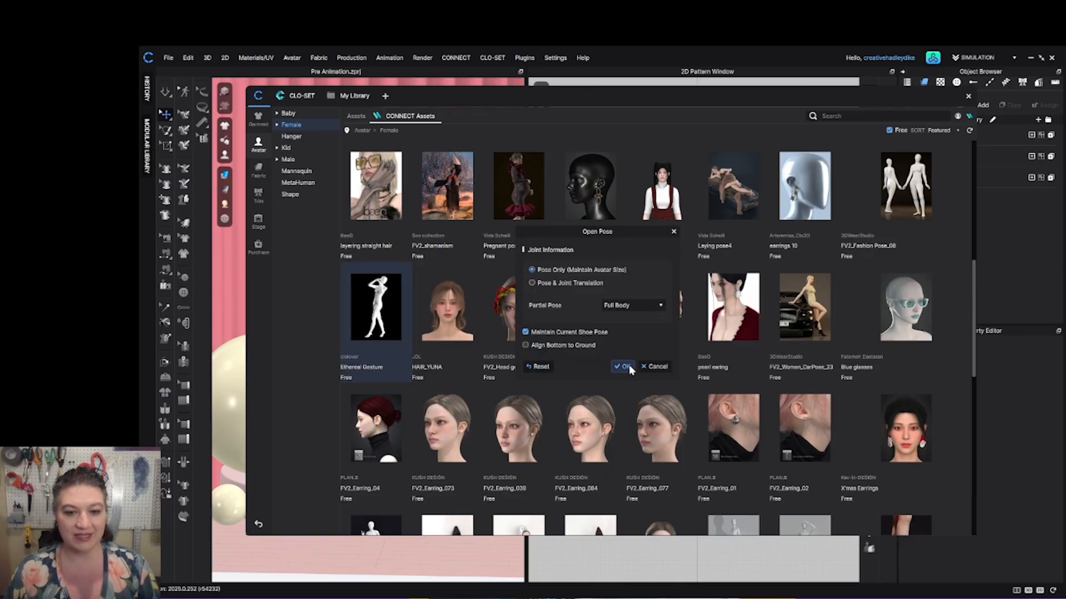
click(624, 367)
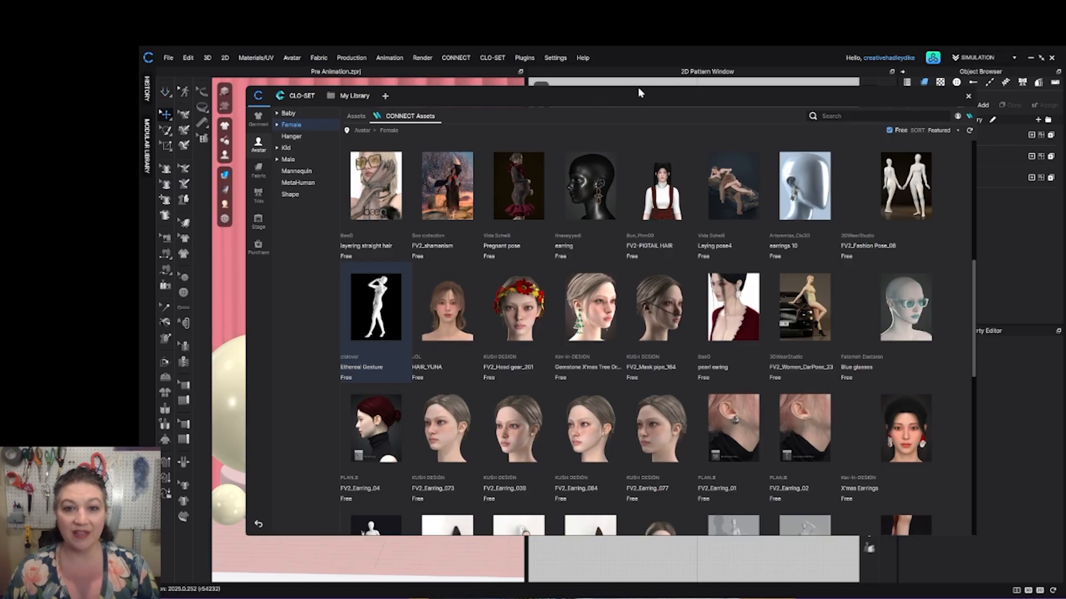
drag(599, 104, 1065, 70)
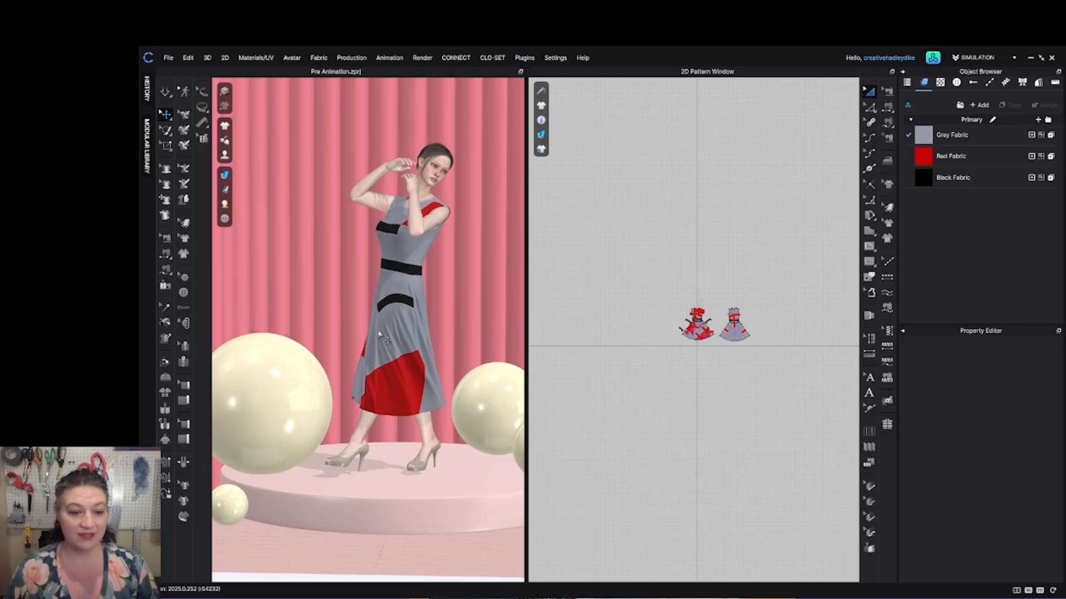
Simulate the dress on the walking, raised-arm pose and inspect how it hangs from different angles and distances.
key(space)
right_drag(440, 354, 415, 369)
scroll(416, 343, up, 3)
scroll(414, 366, down, 5)
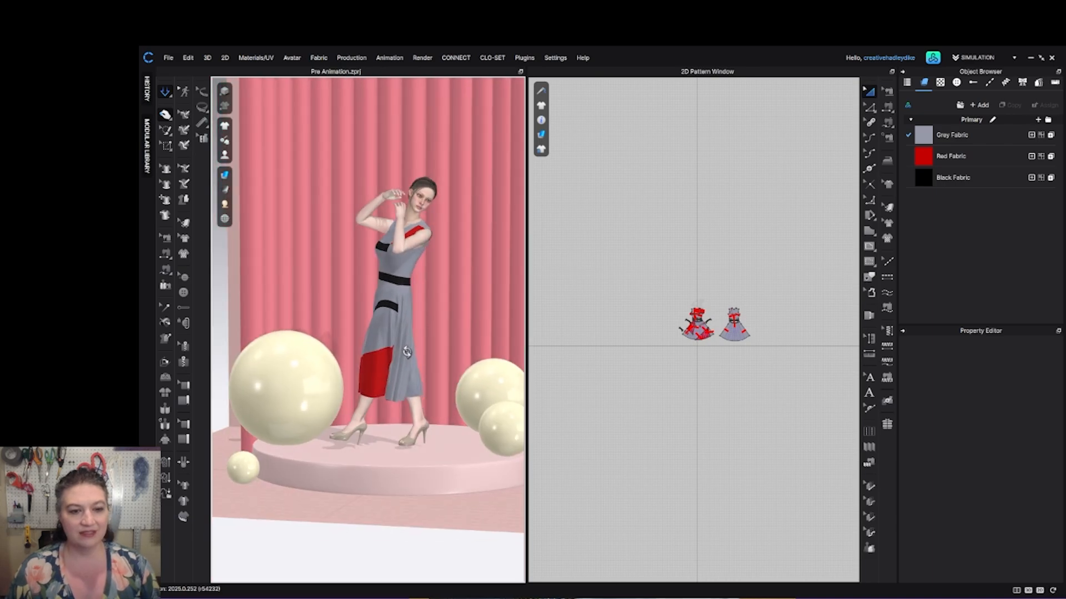
scroll(409, 356, up, 2)
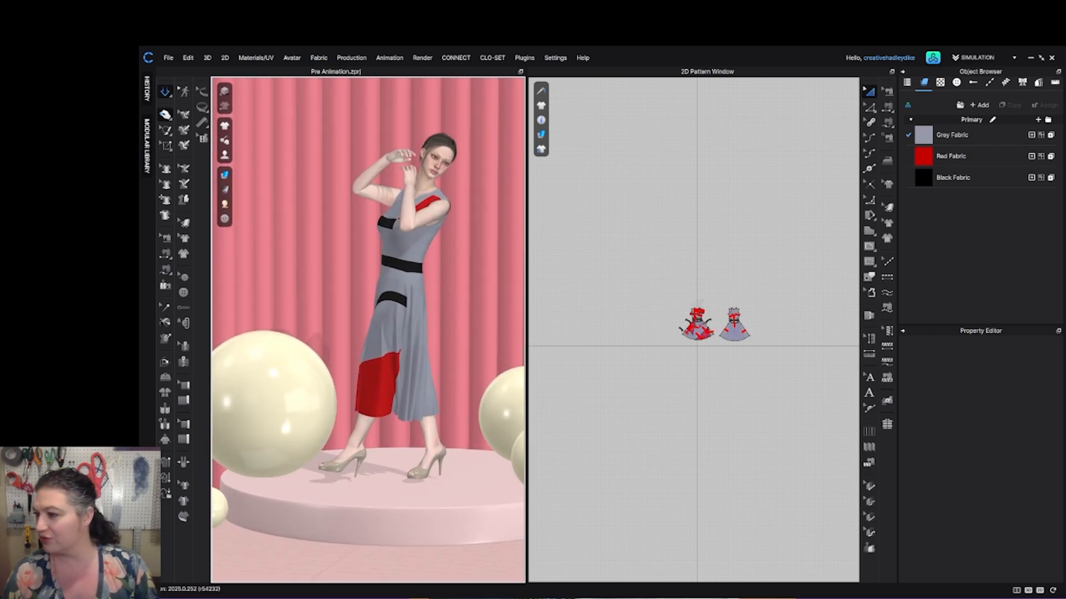
Load the FV2_Standing Idle_03 pose from the library as Pose Only, Full Body, maintaining the current shoe pose.
drag(1065, 333, 635, 114)
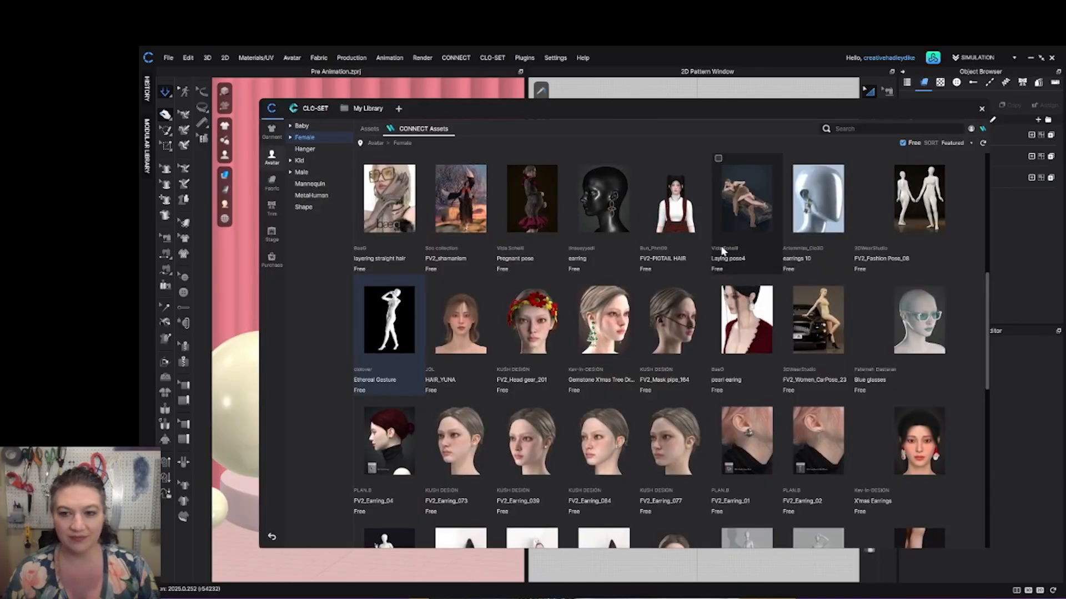
scroll(685, 311, down, 10)
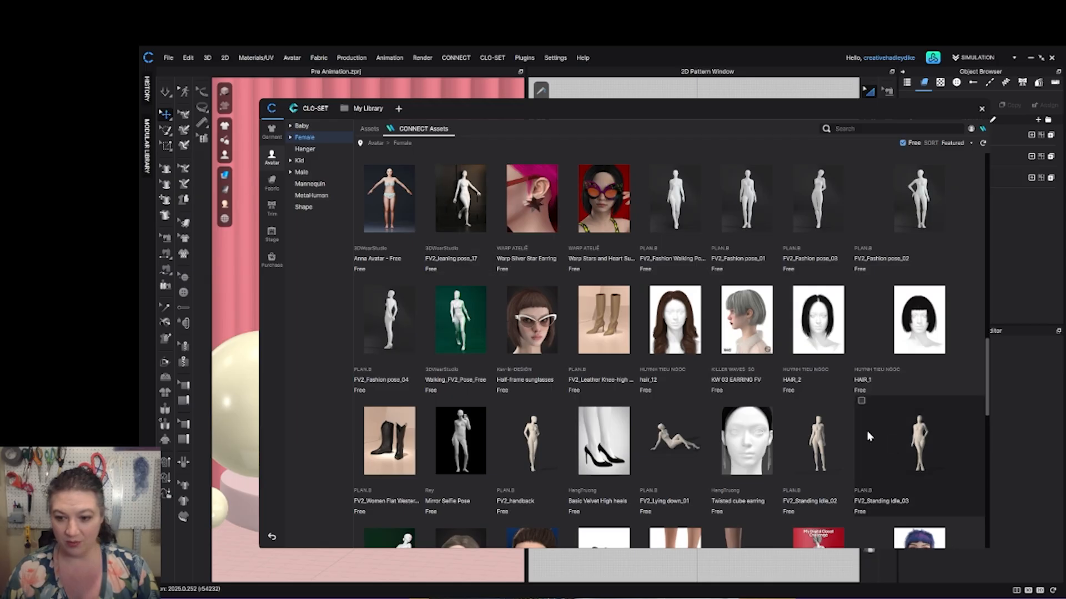
double_click(924, 448)
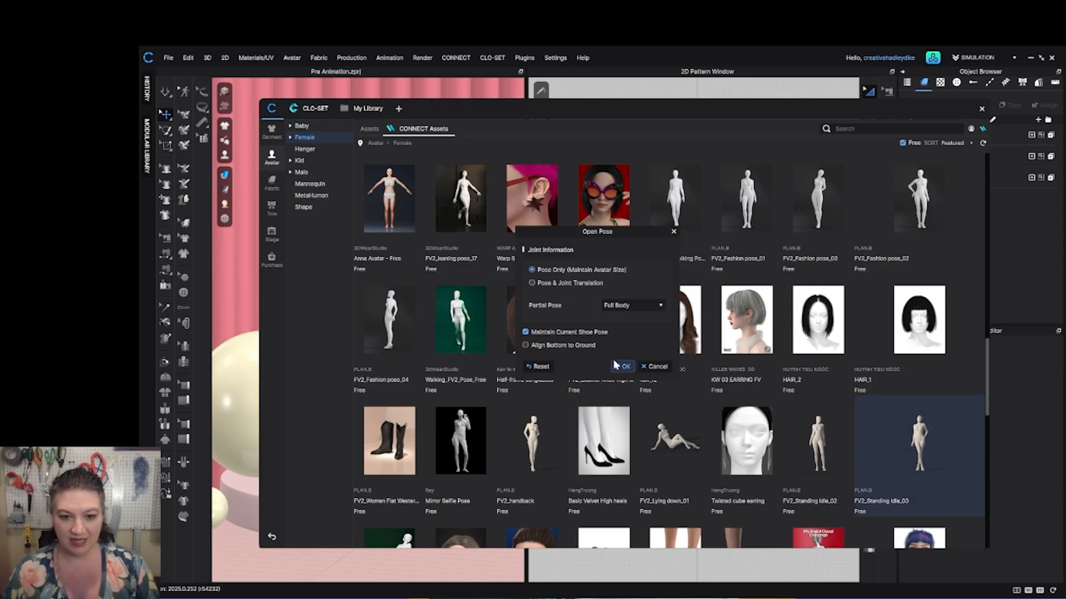
click(623, 366)
double_click(611, 108)
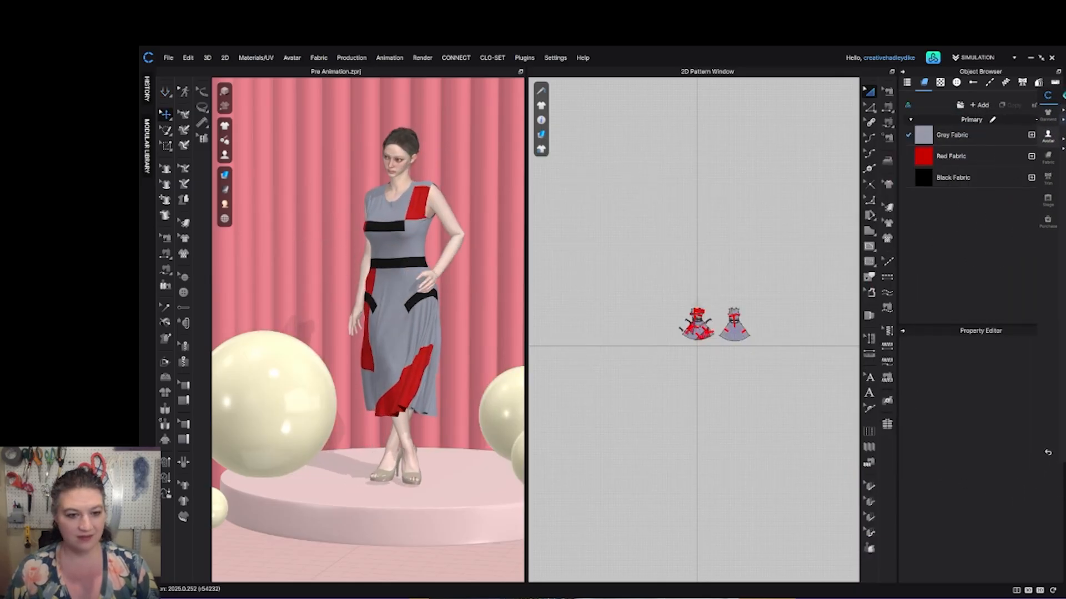
Simulate the dress on the crossed-leg standing pose and examine its drape up close and from several angles.
key(space)
scroll(494, 373, up, 3)
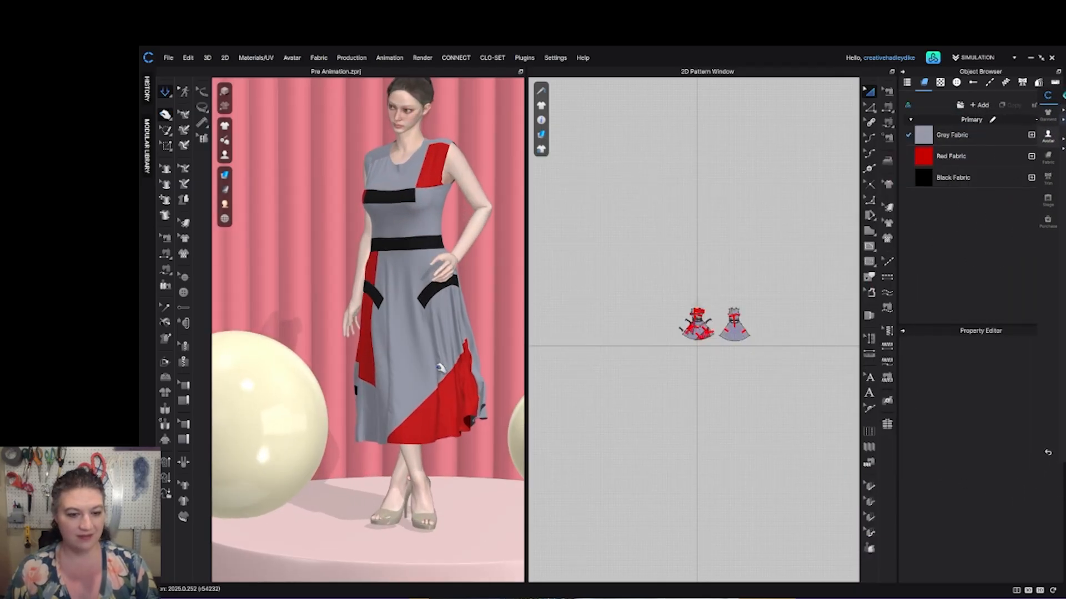
scroll(494, 373, down, 5)
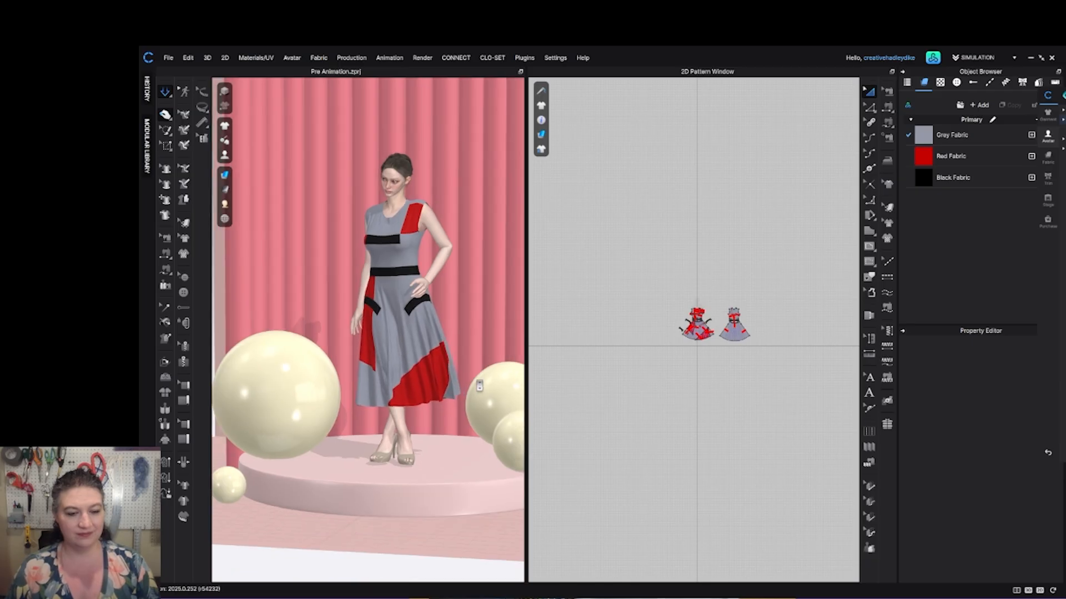
mouse_move(465, 384)
right_down()
mouse_move(388, 383)
mouse_move(472, 386)
right_up()
scroll(364, 378, up, 6)
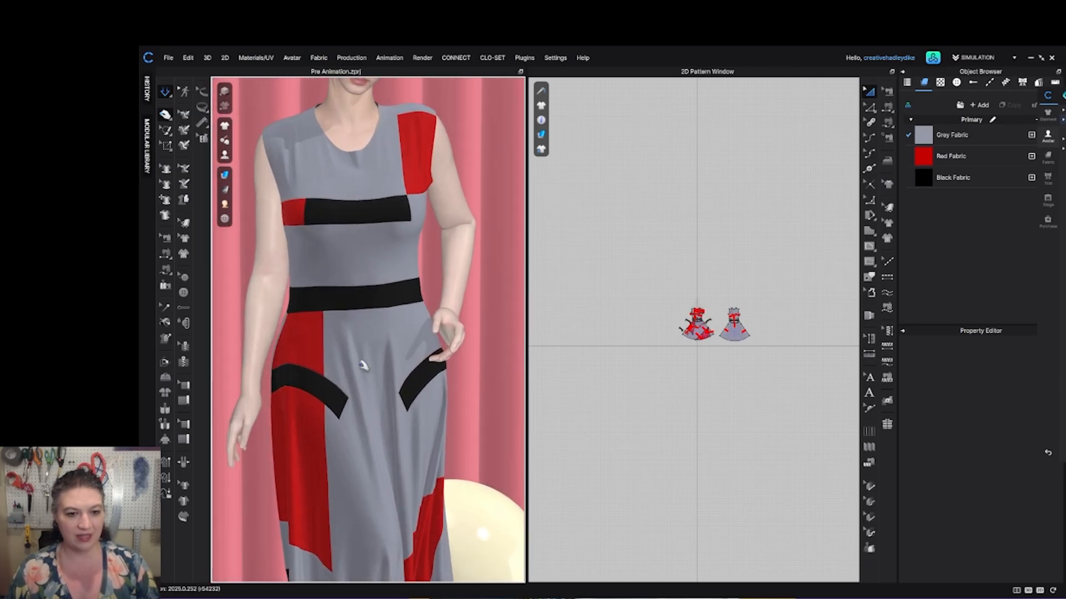
right_drag(351, 352, 425, 367)
scroll(406, 360, down, 6)
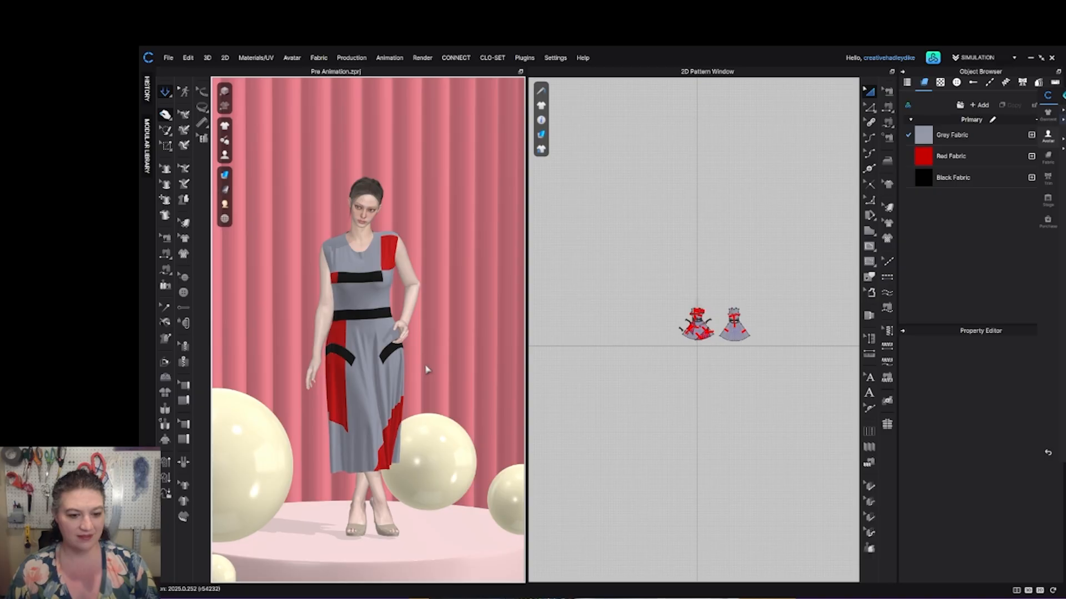
right_drag(424, 353, 373, 260)
scroll(364, 230, up, 2)
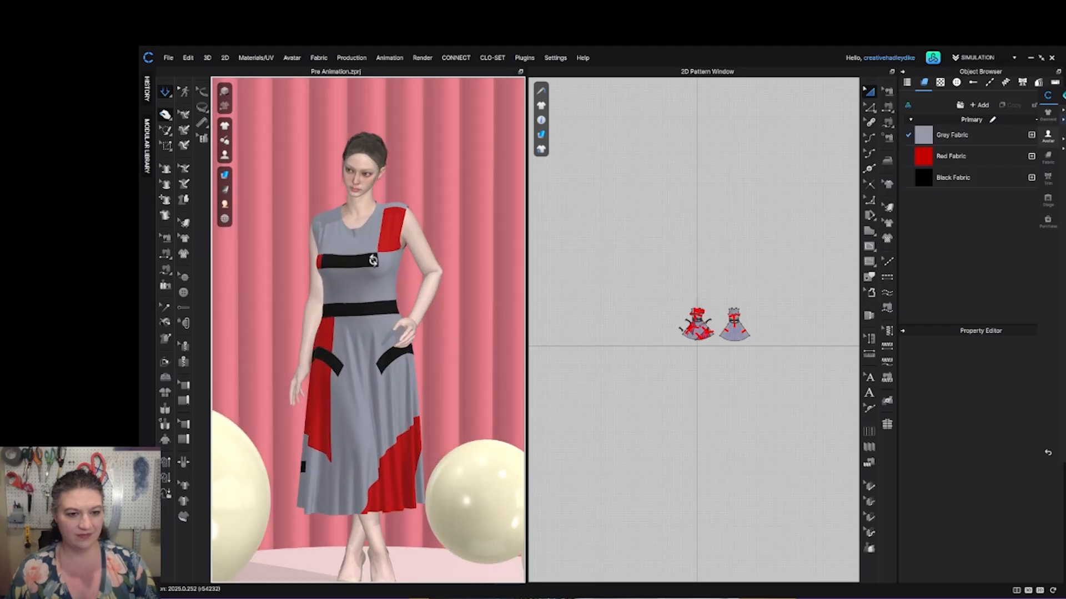
scroll(402, 218, up, 3)
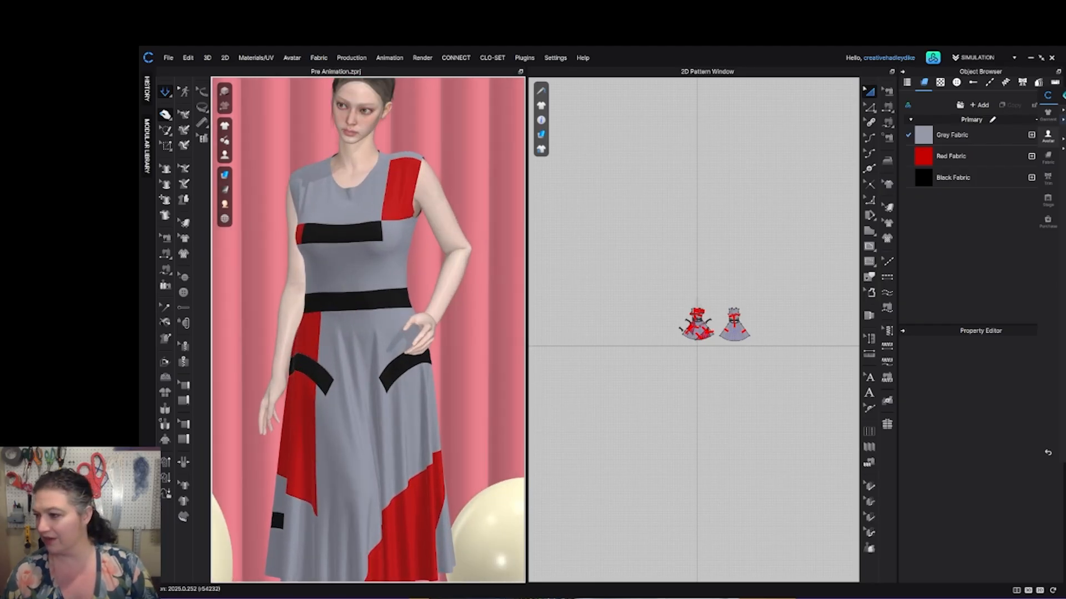
Find the free Female pose #1 asset in the library, apply it to the avatar, and move the library out of the way.
drag(1065, 95, 792, 90)
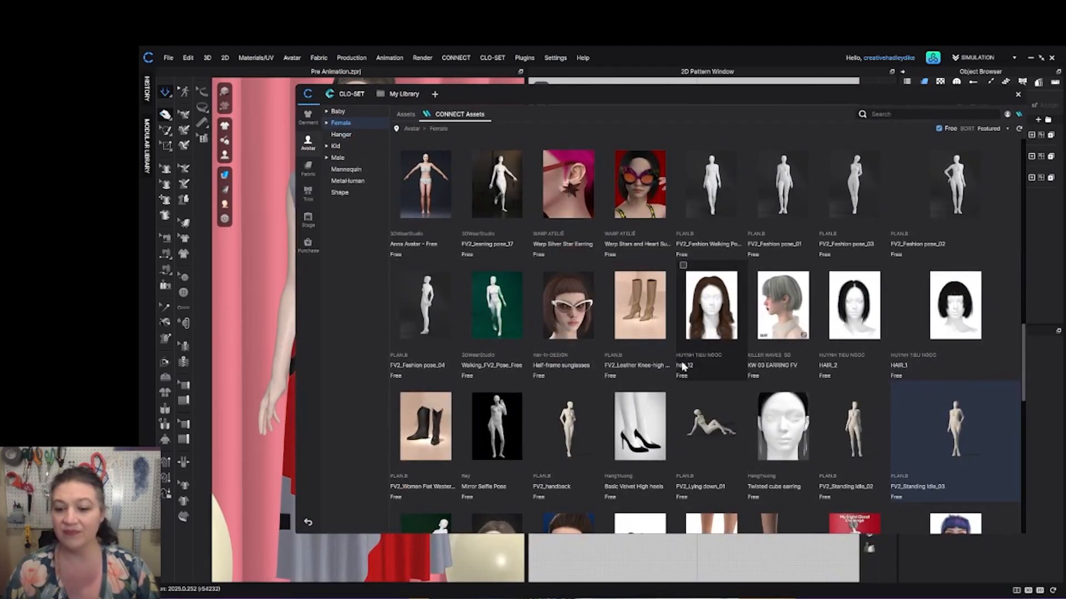
scroll(654, 375, down, 6)
scroll(654, 375, down, 5)
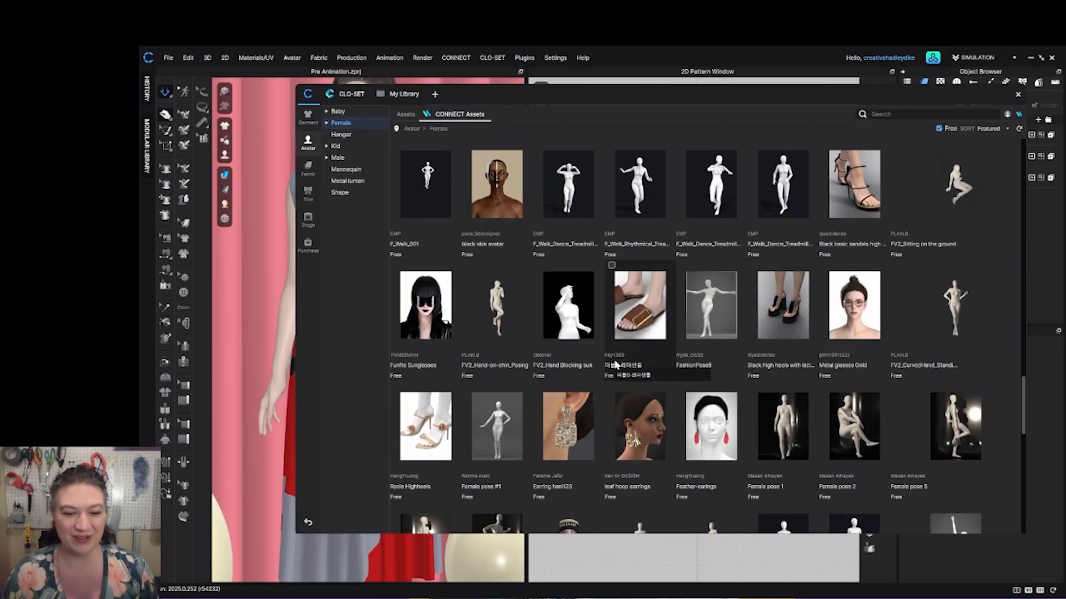
double_click(509, 431)
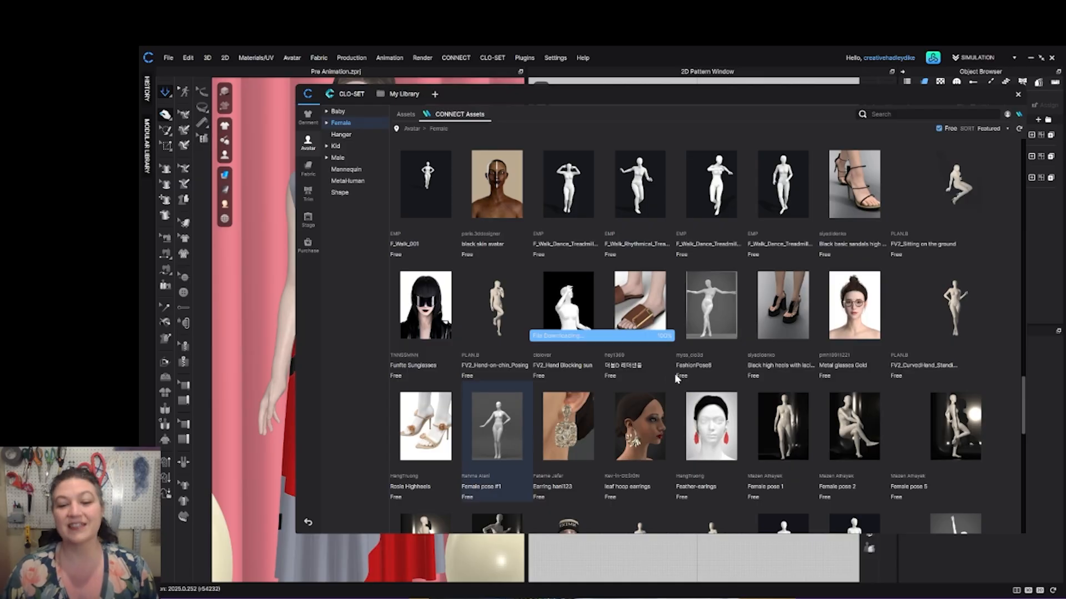
click(623, 368)
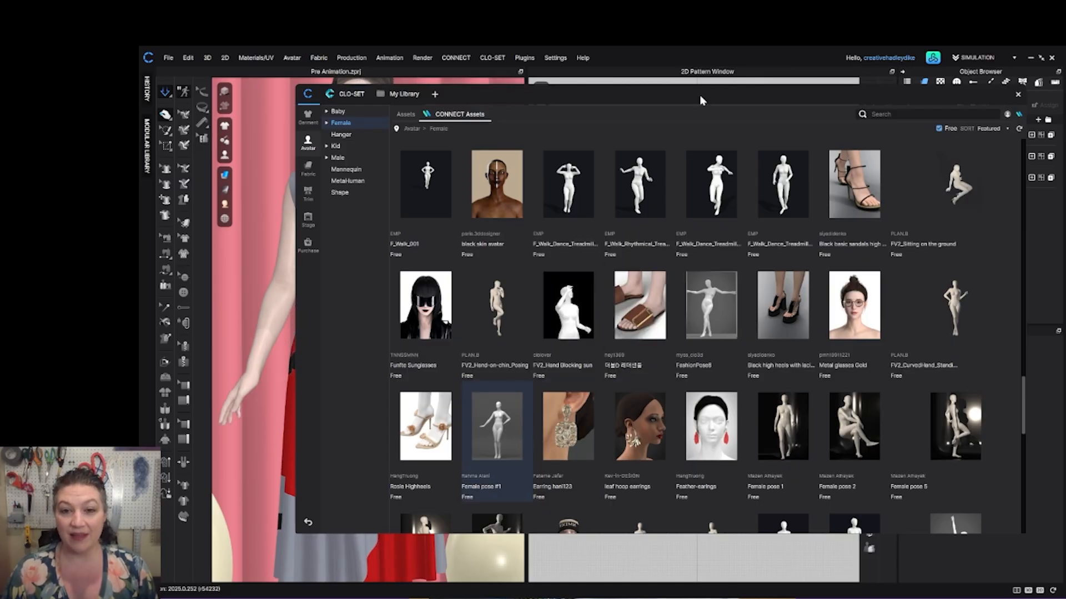
drag(699, 95, 1065, 45)
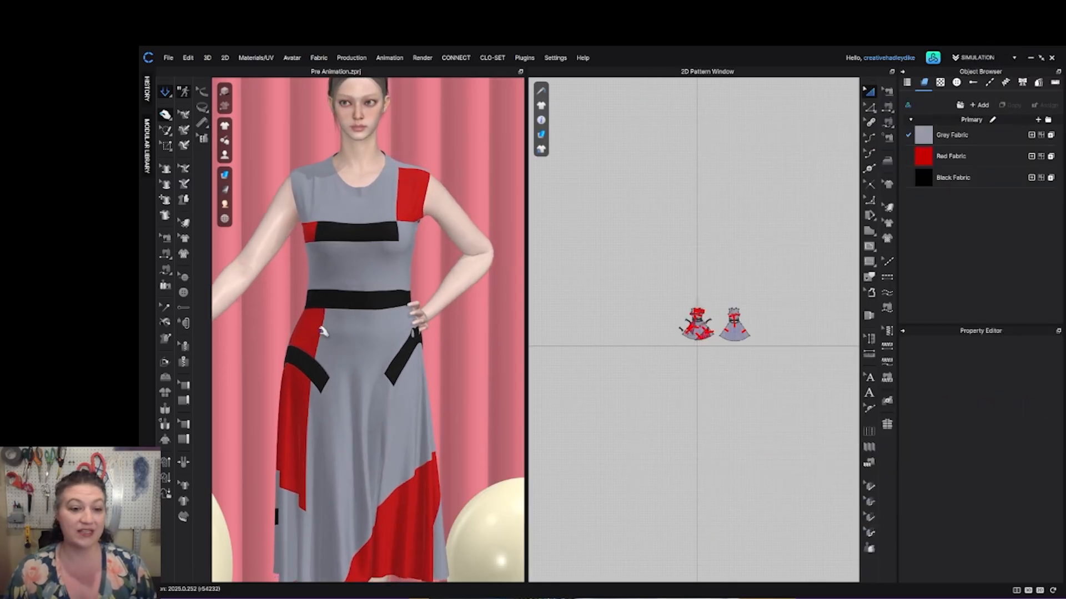
Simulate the dress on the hand-on-hip pose and check its drape from the front, the side and up close.
scroll(376, 346, down, 5)
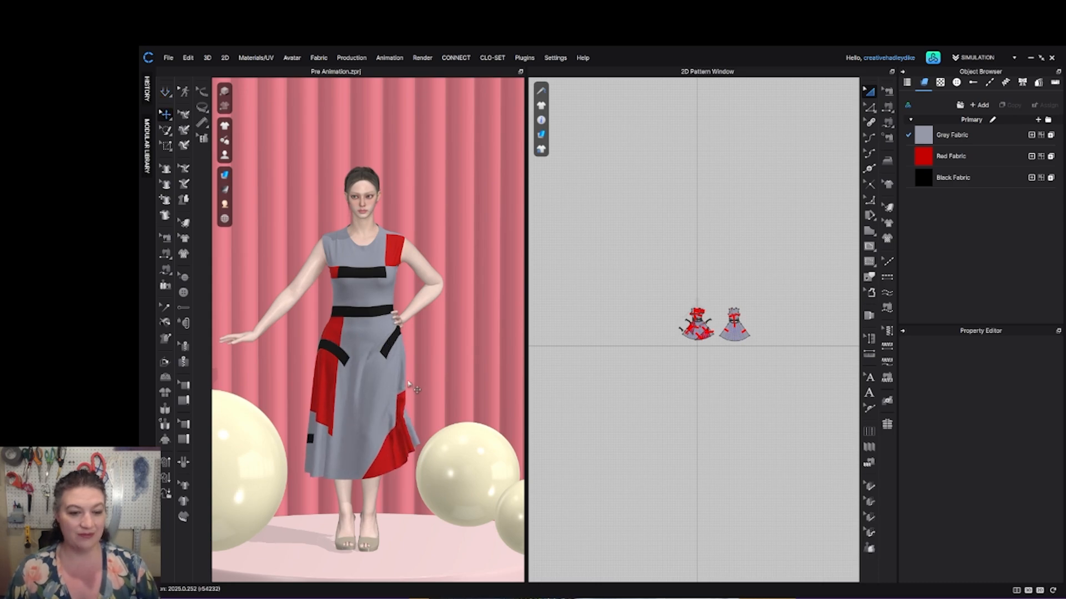
right_drag(411, 376, 331, 372)
key(space)
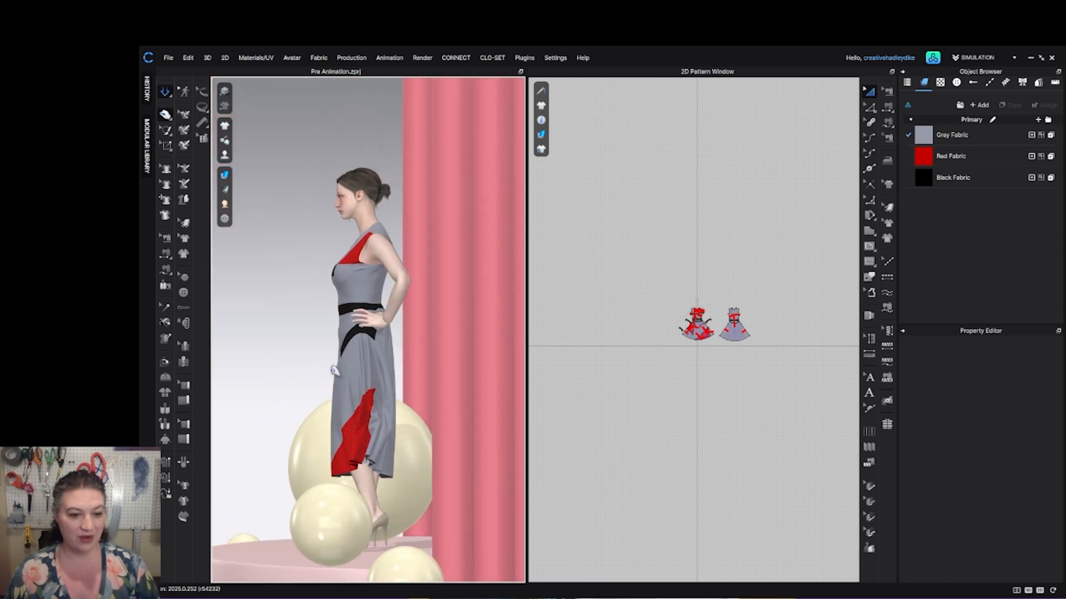
scroll(359, 344, up, 3)
right_drag(358, 345, 487, 353)
scroll(439, 357, up, 4)
scroll(439, 357, up, 3)
scroll(487, 353, down, 8)
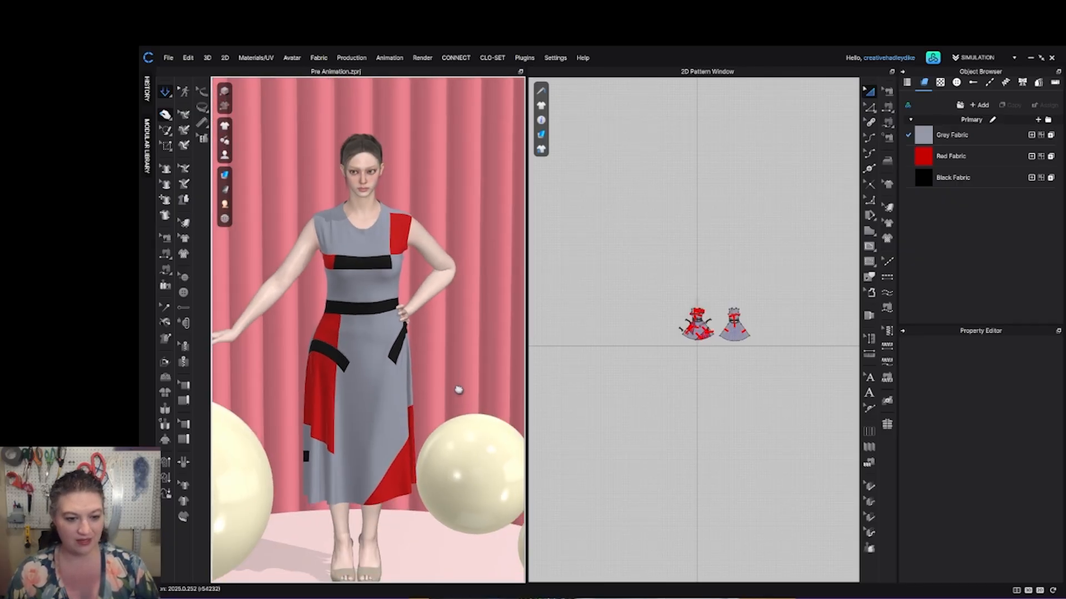
right_drag(439, 355, 415, 347)
Change the base colour of the stage's pink curtain to Violet 1 (#9300FC) and clear the selection.
click(473, 334)
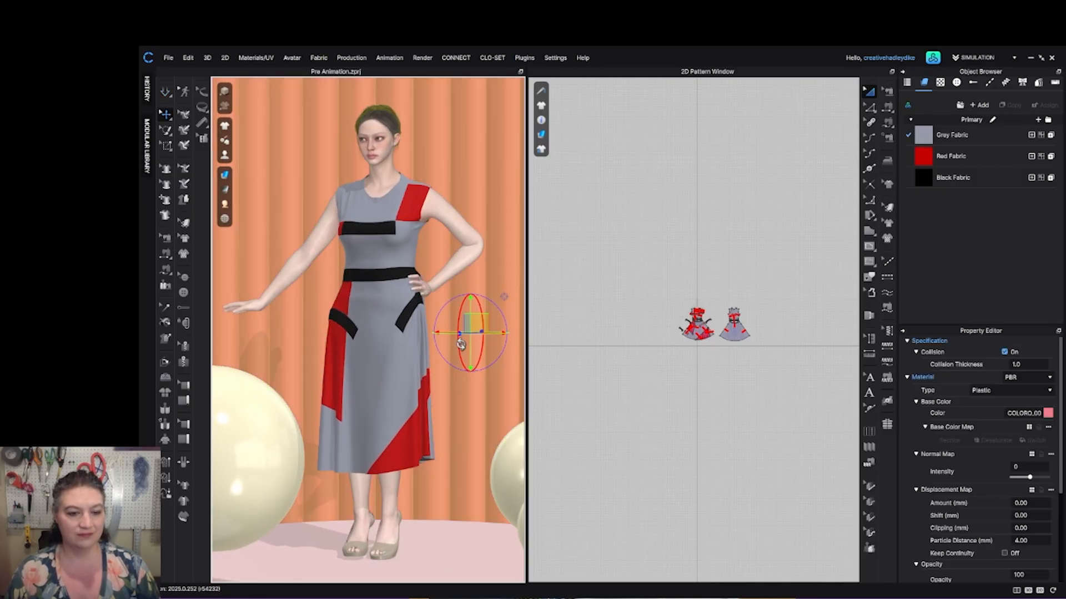
click(375, 447)
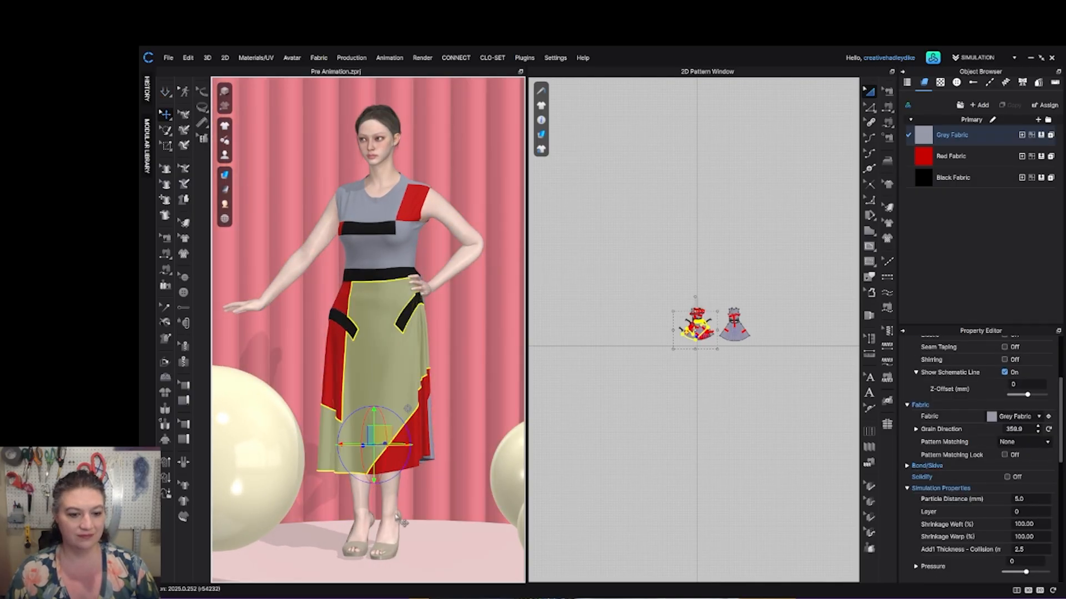
scroll(435, 359, down, 3)
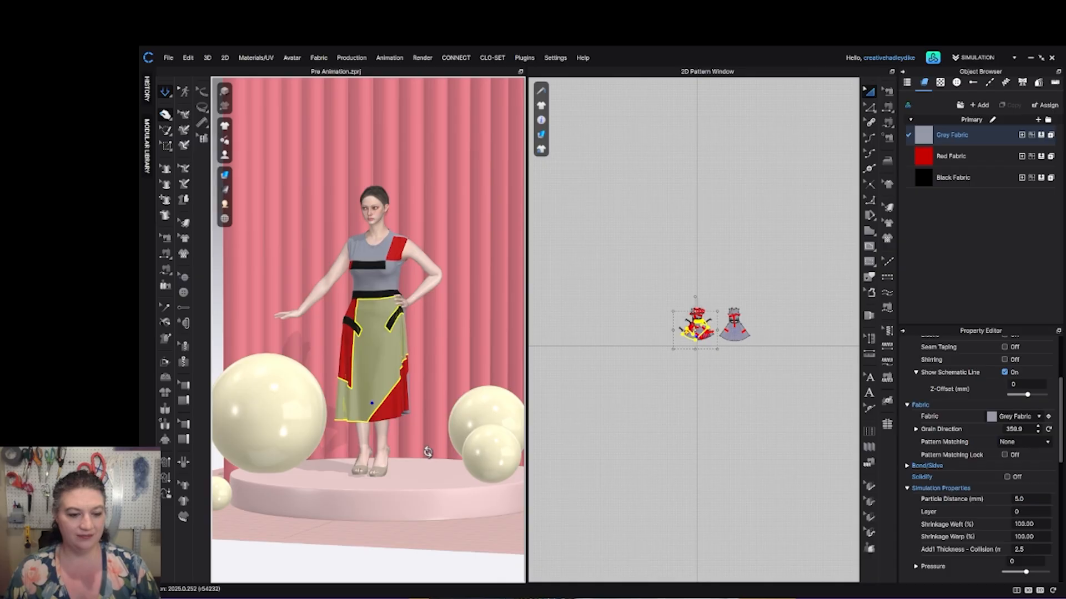
click(431, 314)
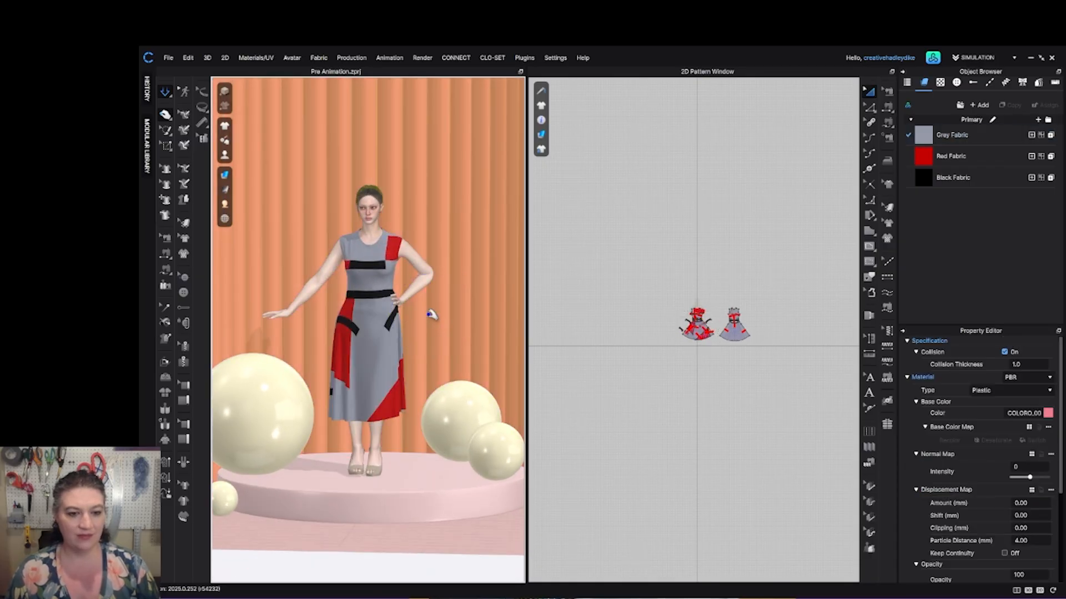
click(1048, 414)
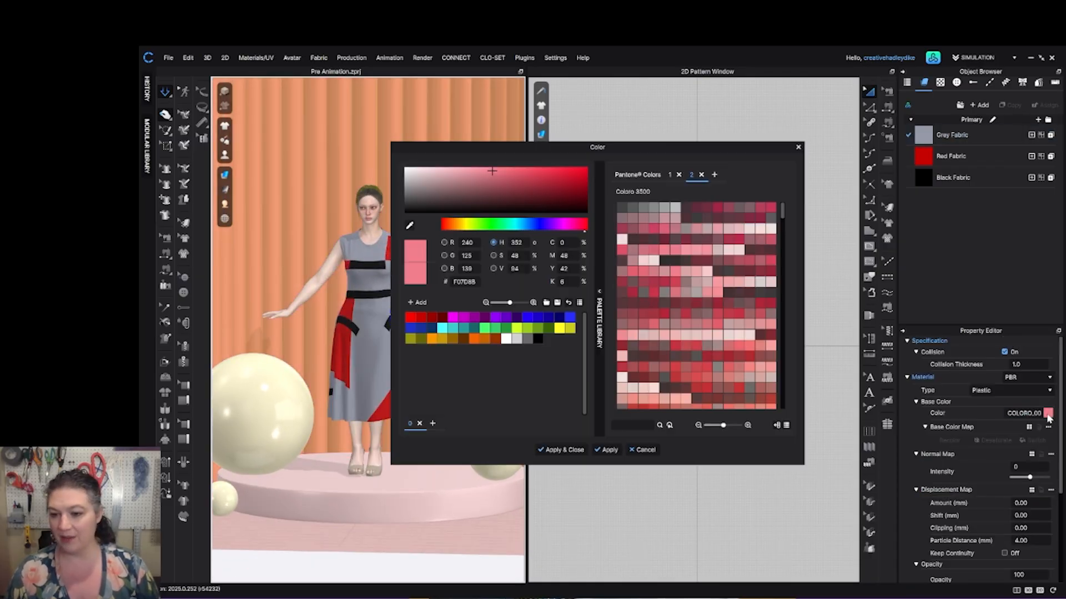
drag(627, 151, 798, 135)
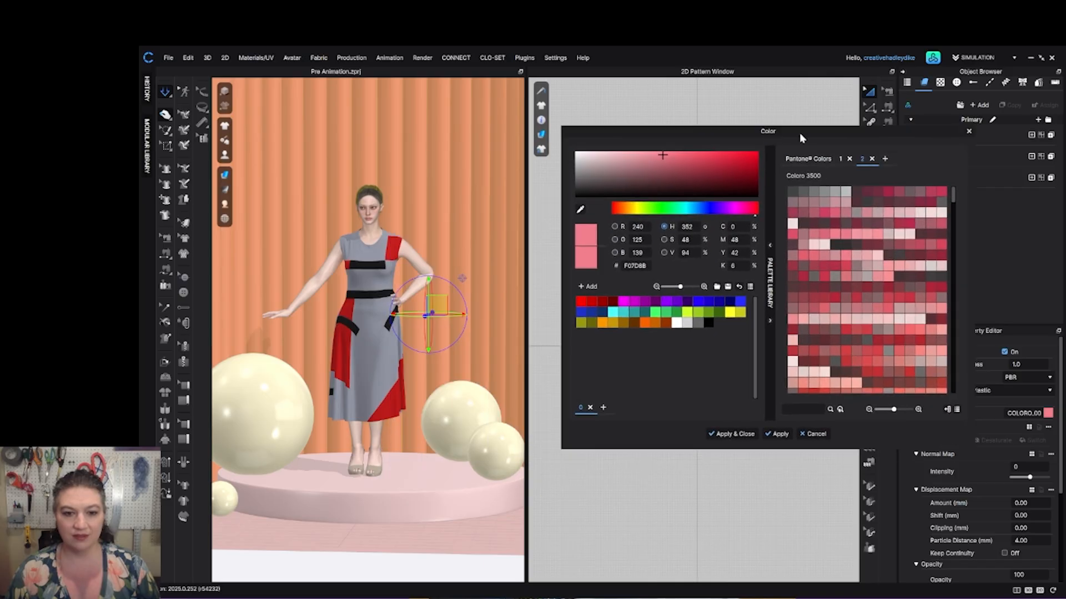
click(666, 302)
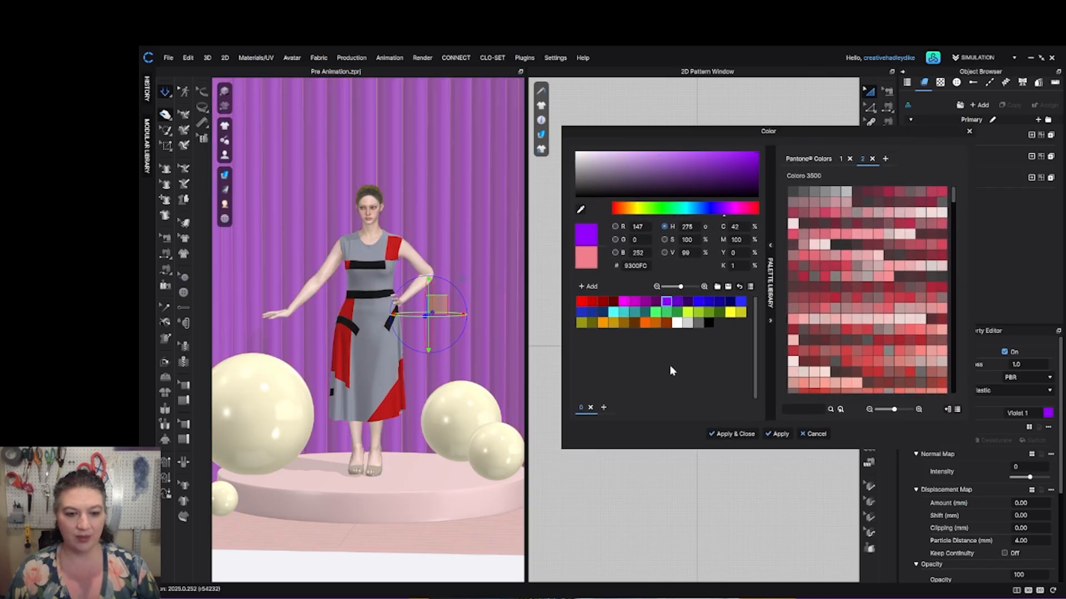
click(722, 437)
click(583, 362)
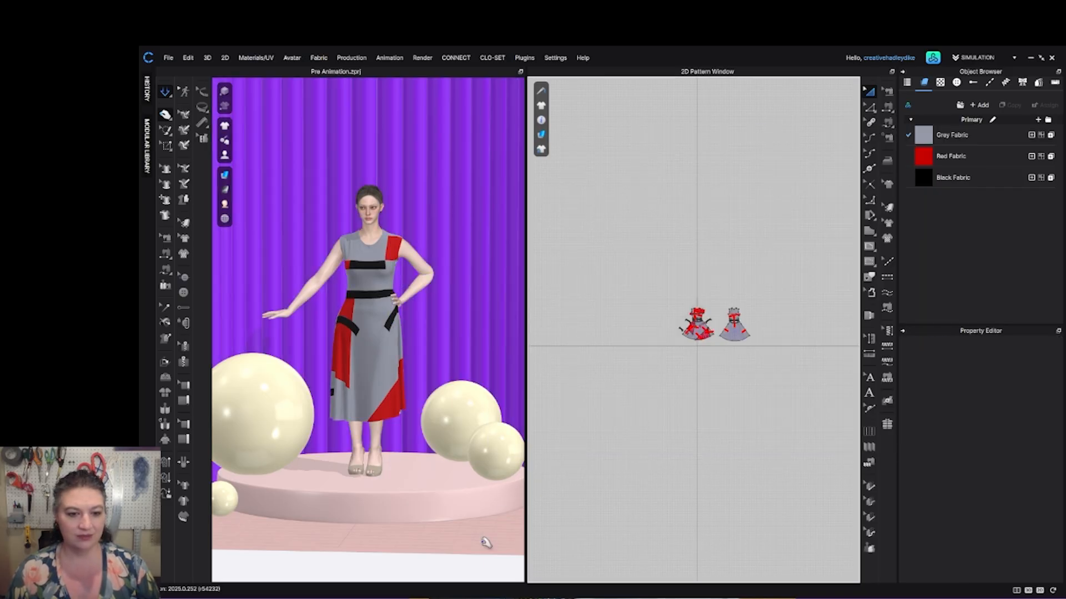
scroll(460, 329, down, 2)
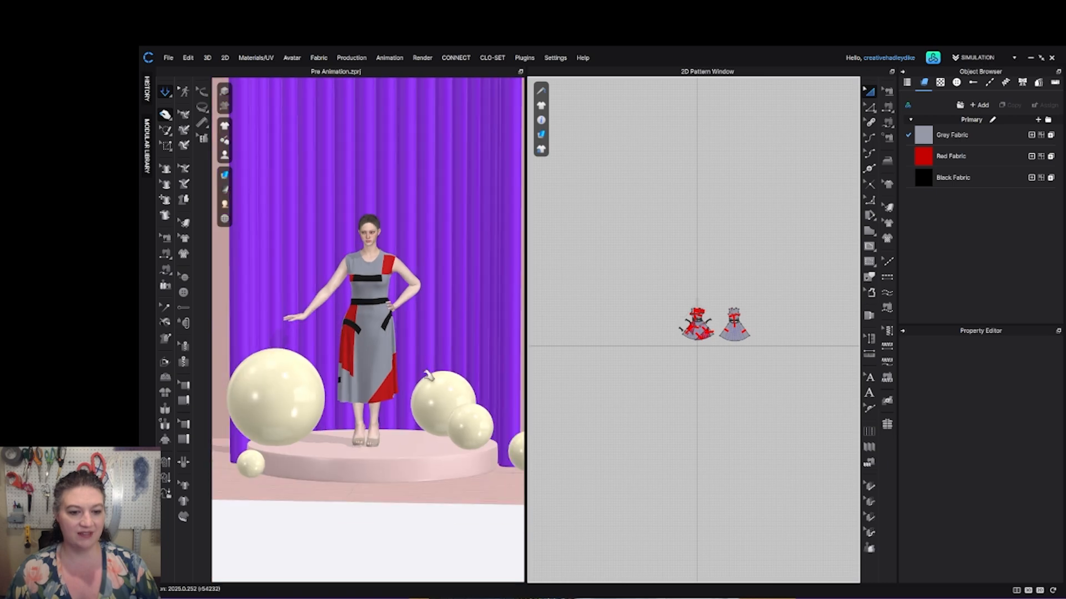
click(403, 474)
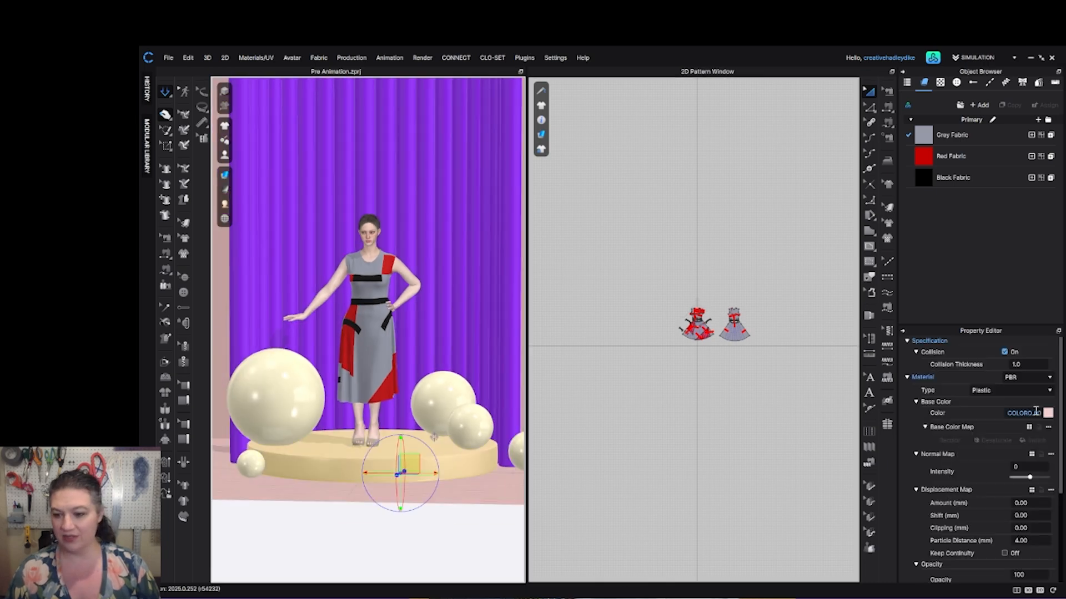
click(1048, 413)
click(666, 302)
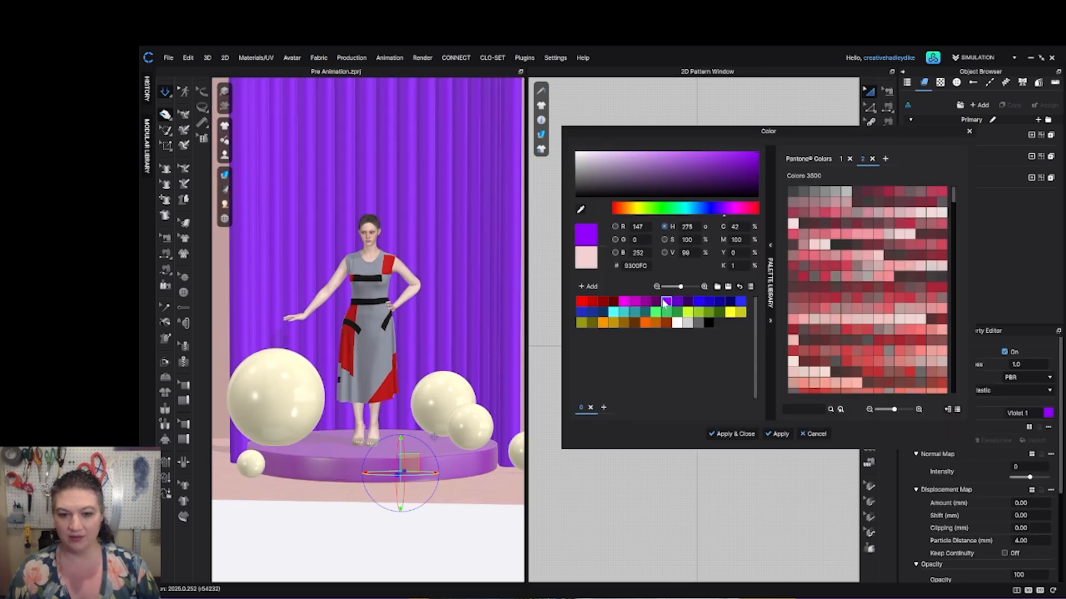
click(617, 168)
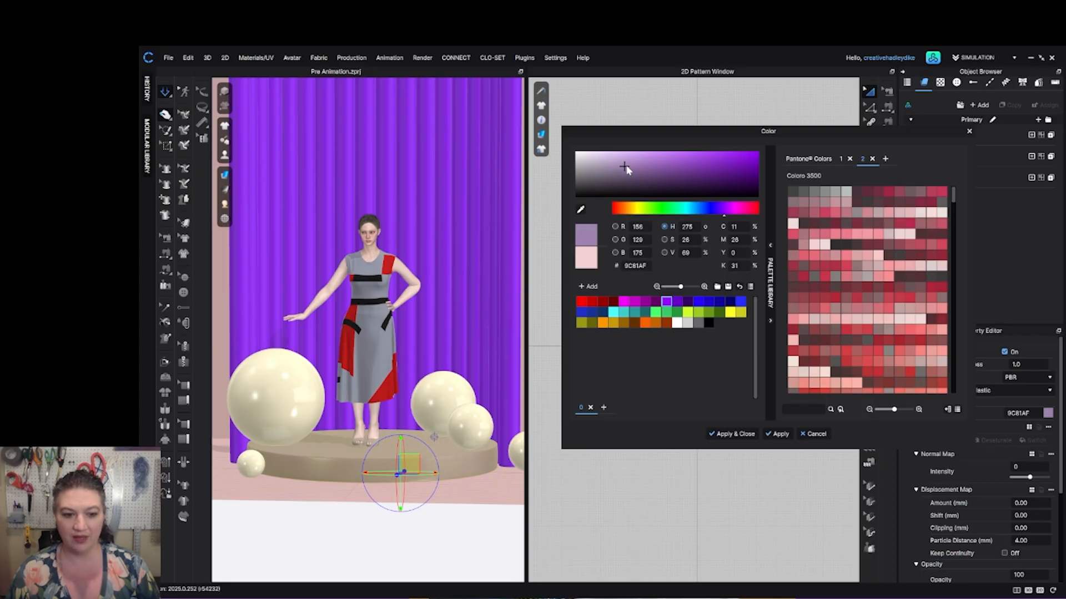
drag(625, 166, 632, 161)
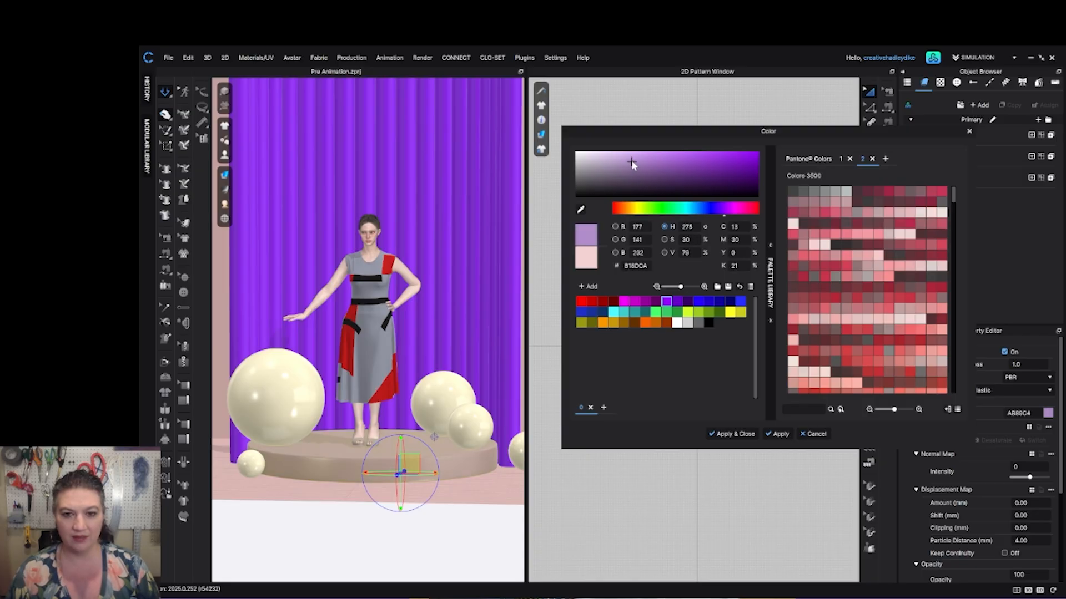
click(423, 546)
Change the base colour of the round stage platform to a pale violet (#B393CA) and clear the selection.
click(432, 467)
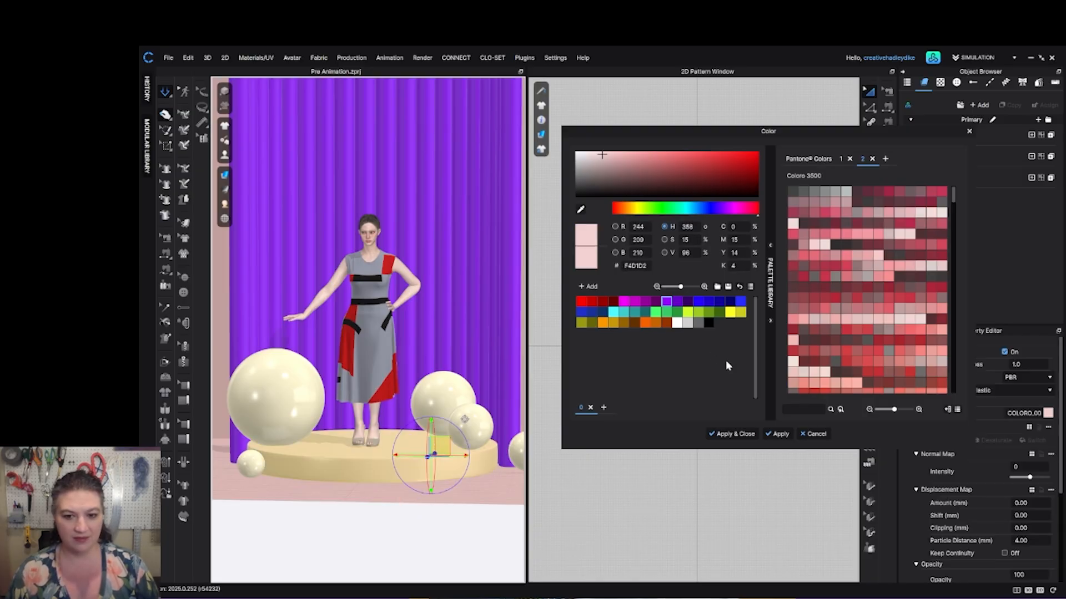
click(666, 303)
click(621, 169)
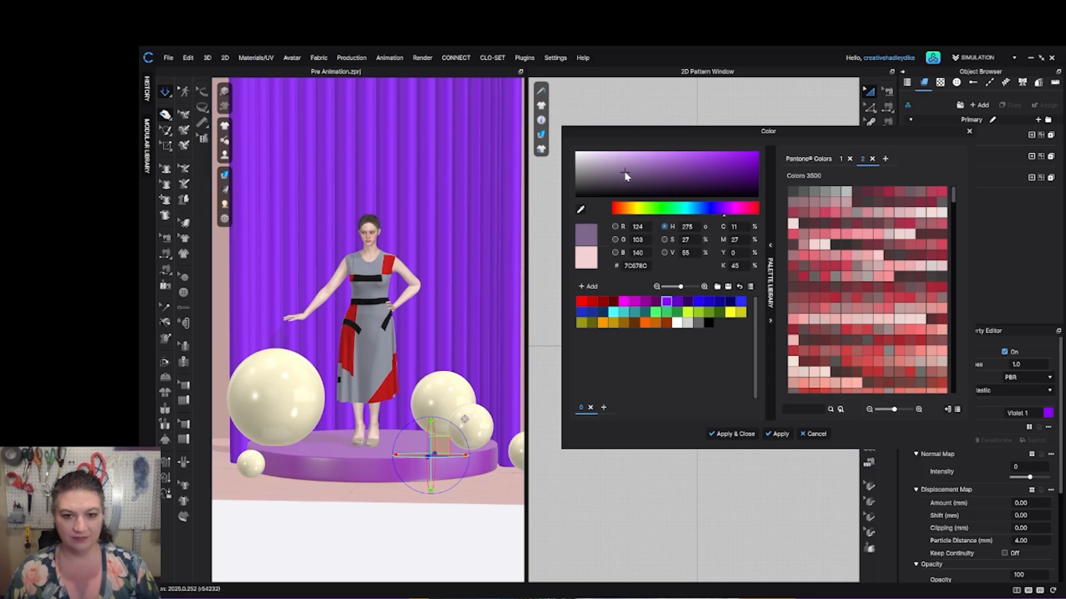
drag(620, 166, 626, 164)
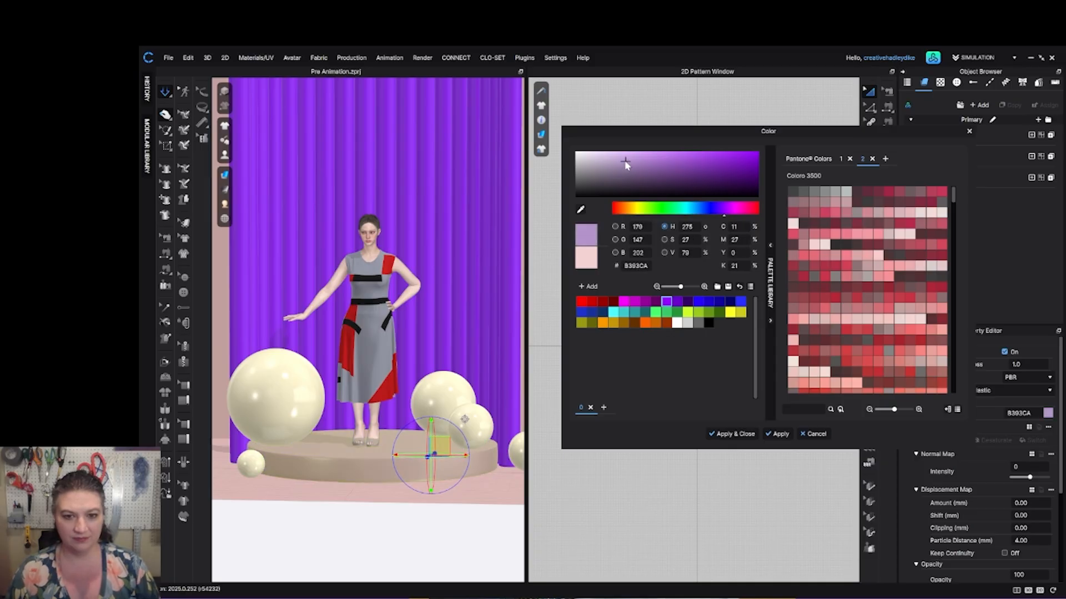
click(733, 434)
click(424, 522)
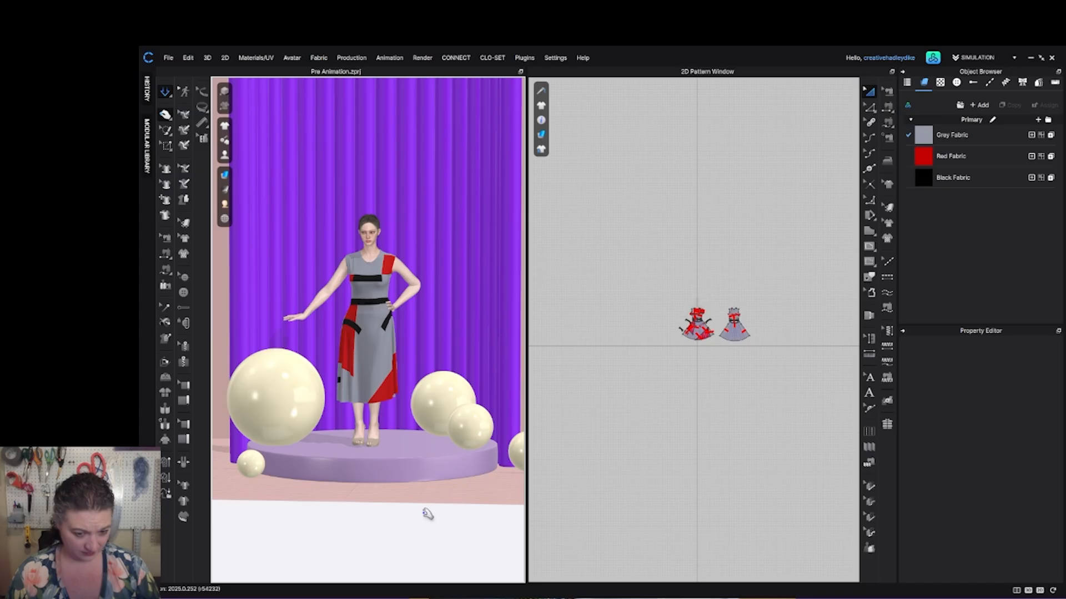
Recolour the stage floor with the lavender sampled from the round platform (#BA9ECF) and clear the selection.
right_drag(446, 534, 440, 557)
click(444, 534)
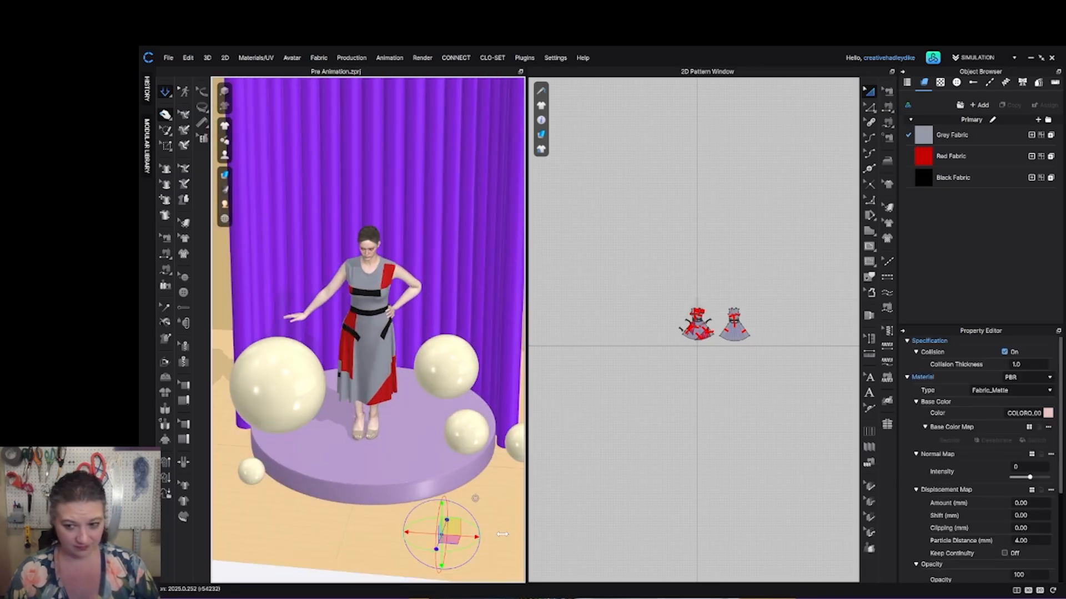
click(1047, 413)
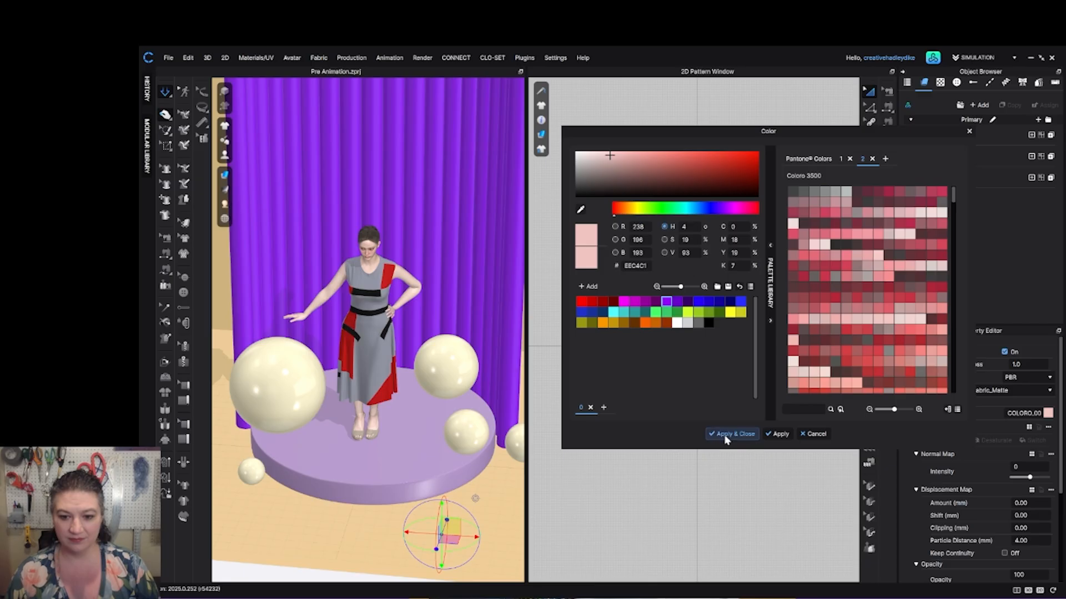
click(580, 209)
click(424, 481)
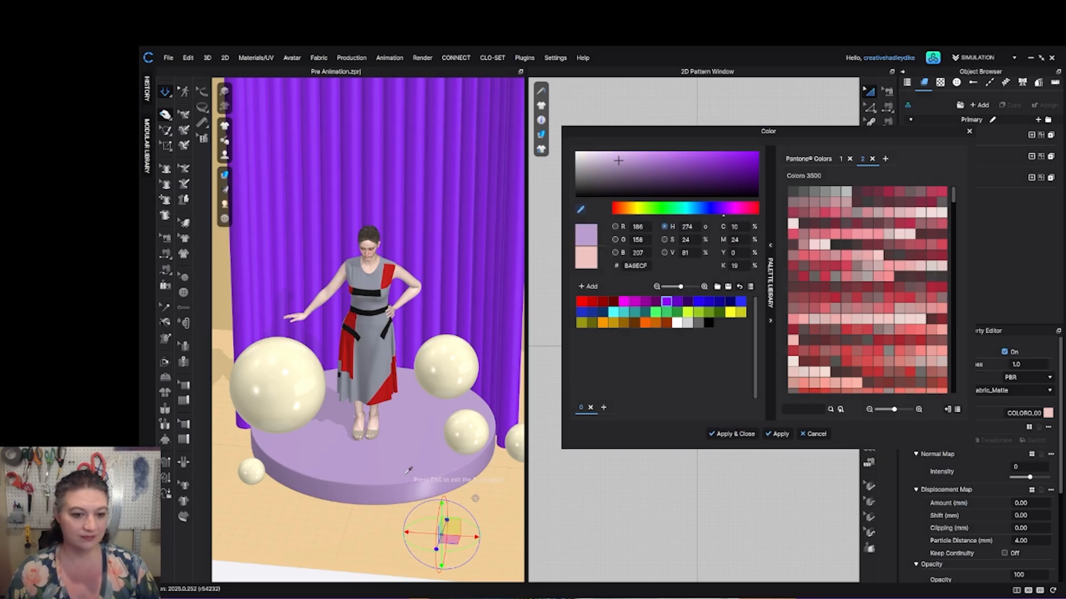
click(726, 436)
click(377, 559)
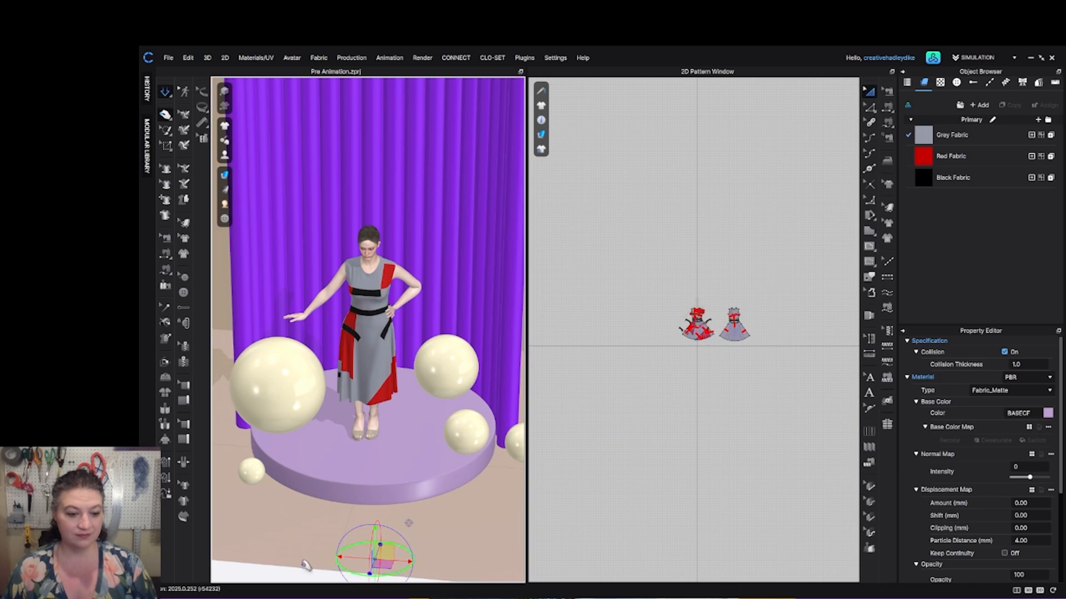
click(268, 580)
Browse the free female assets in the library for the FV2_Dress Turn pose and apply it to the avatar's full body, pose only.
scroll(372, 539, down, 3)
right_drag(372, 539, 423, 483)
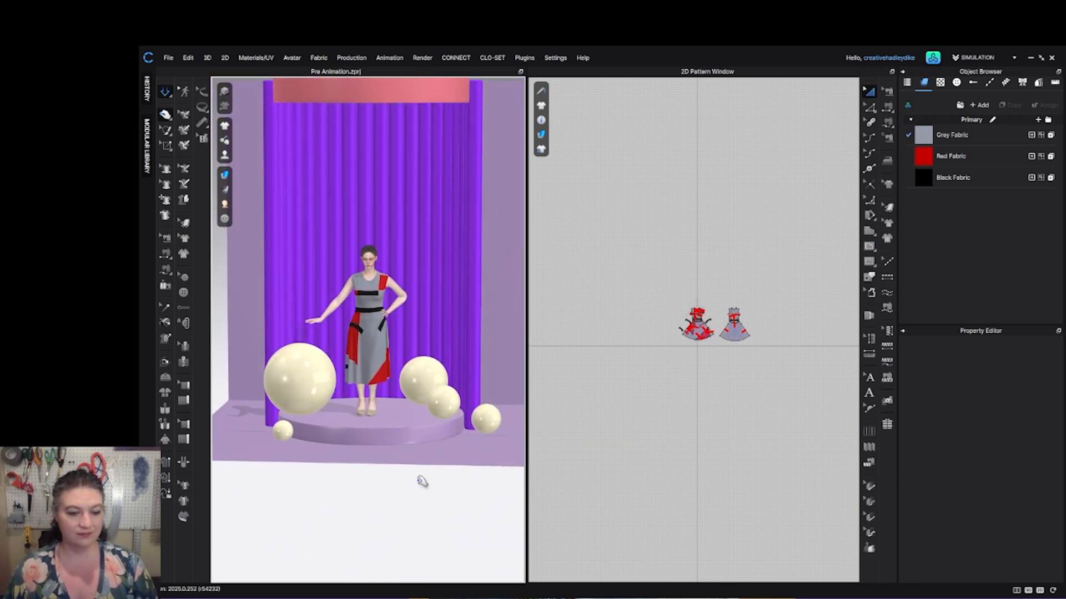
scroll(413, 419, up, 5)
scroll(402, 406, up, 2)
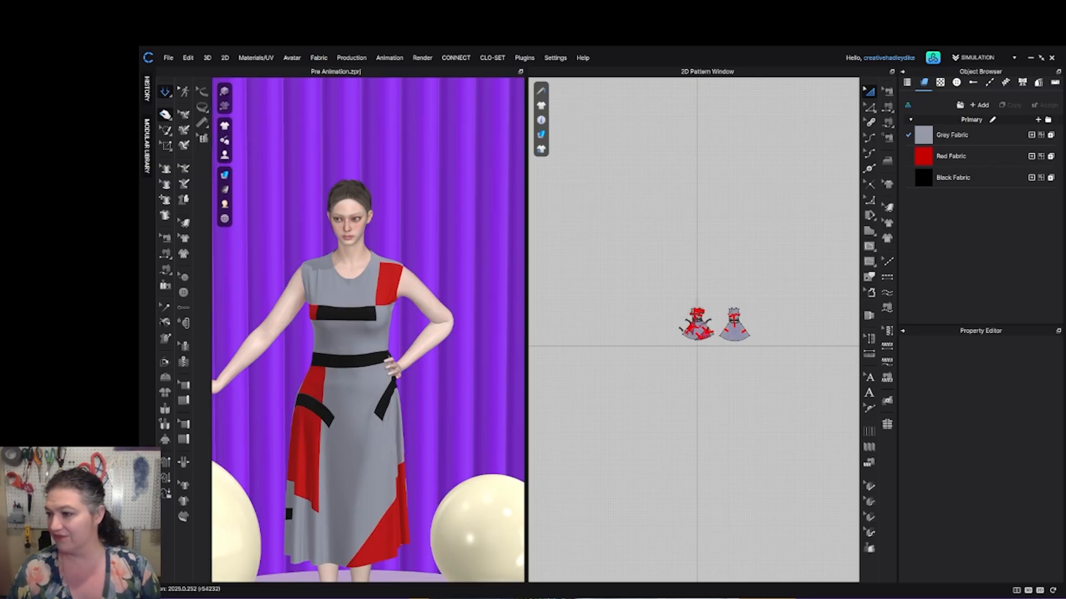
drag(1063, 111, 546, 109)
scroll(689, 314, down, 10)
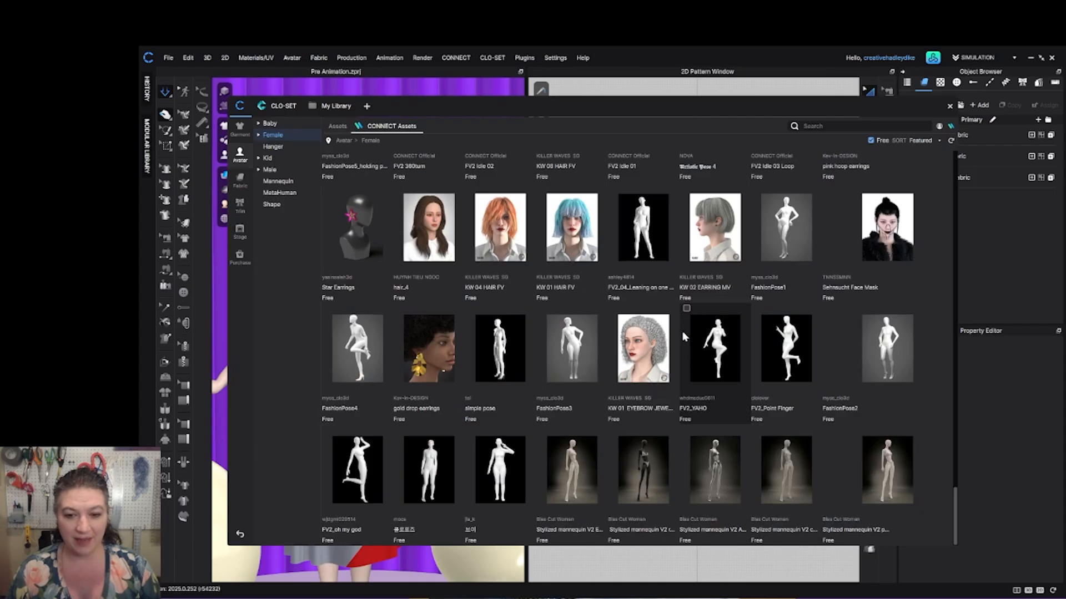
scroll(683, 337, down, 1)
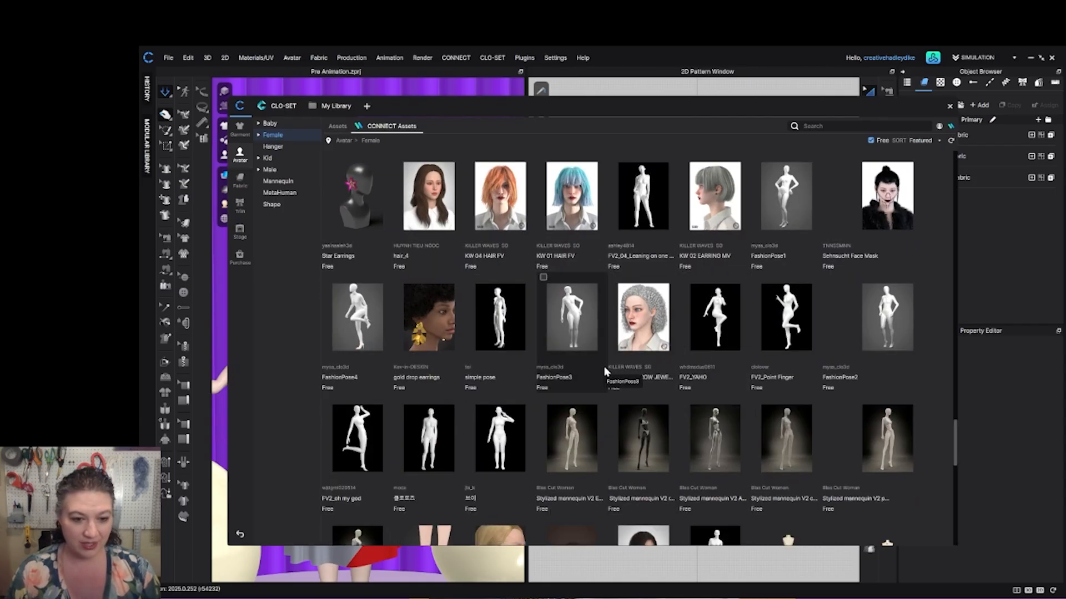
scroll(590, 408, down, 8)
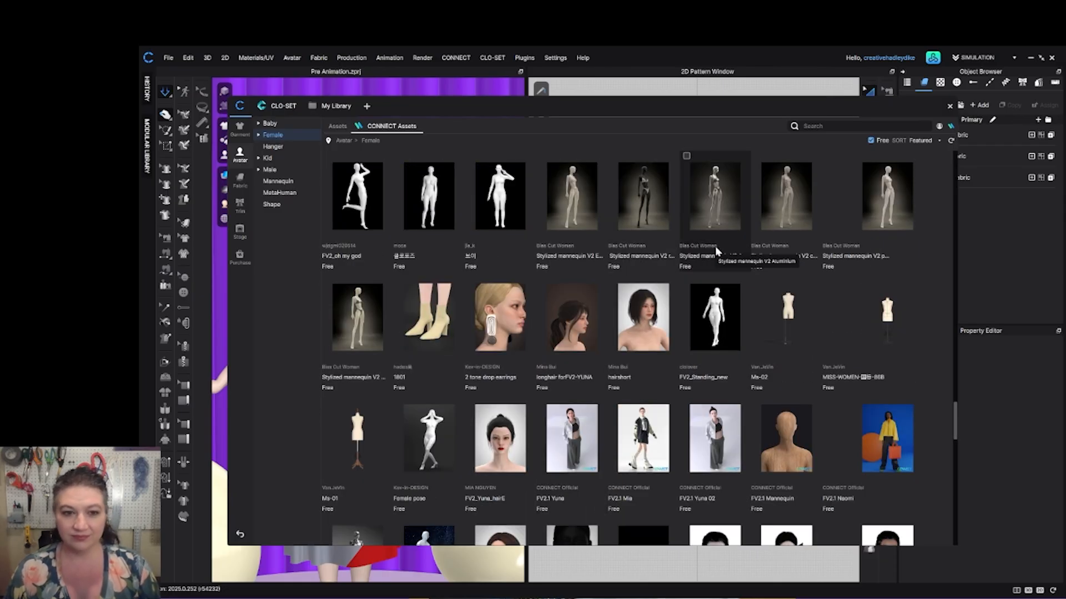
scroll(610, 295, down, 10)
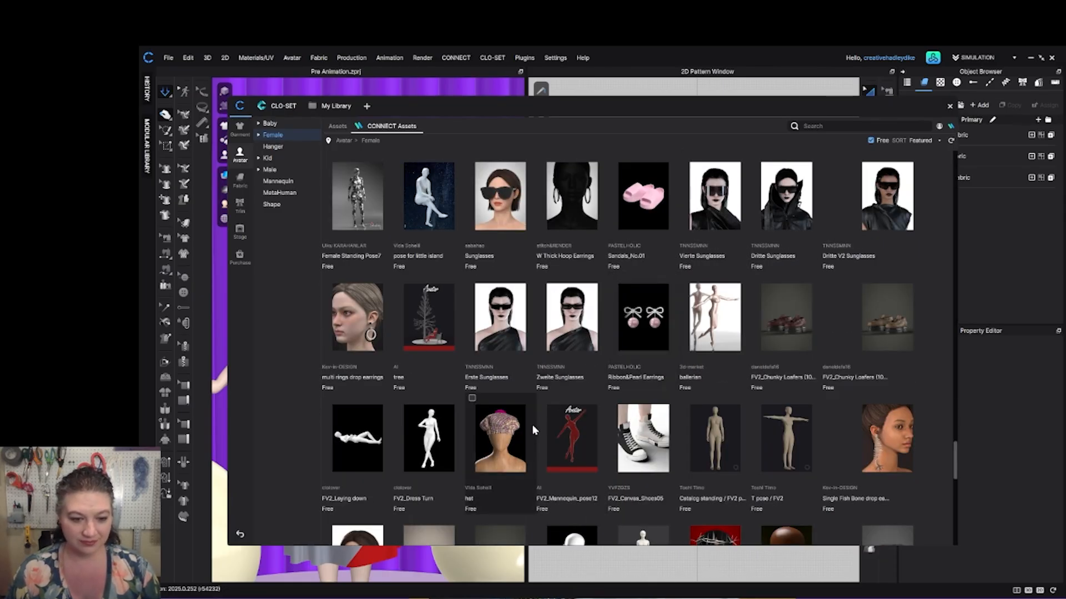
double_click(432, 463)
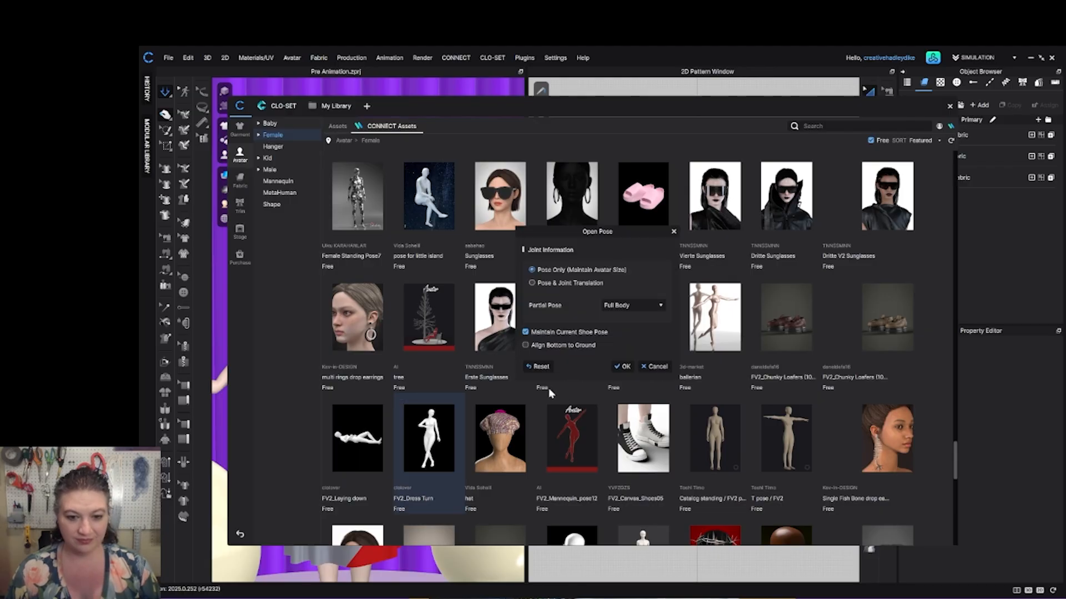
click(623, 366)
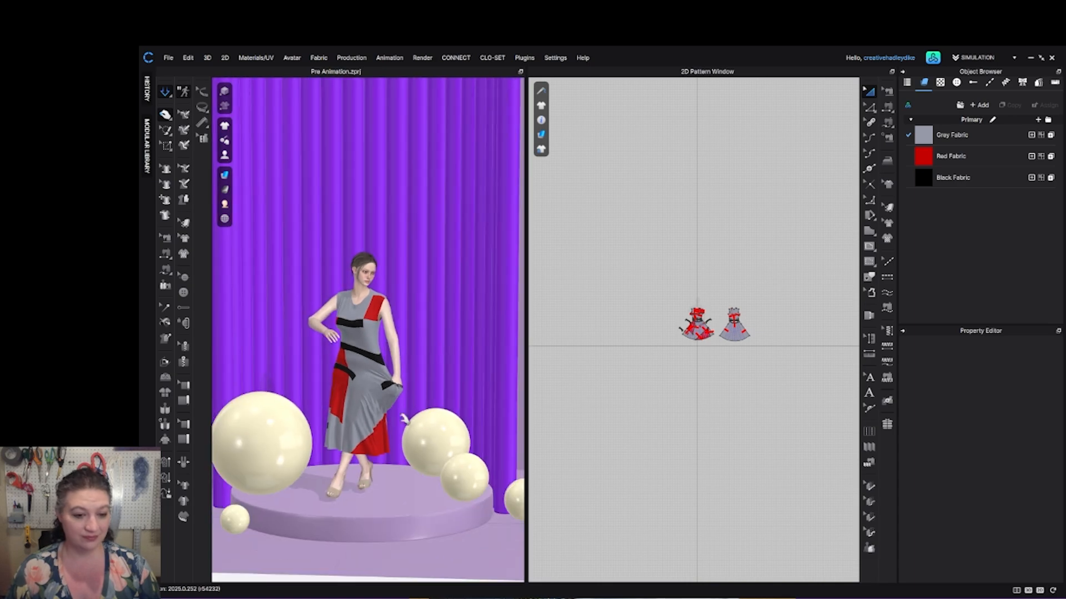
Select the mesh of the skirt and black trim caught on the avatar's lowered hand and pull it free.
scroll(400, 393, up, 6)
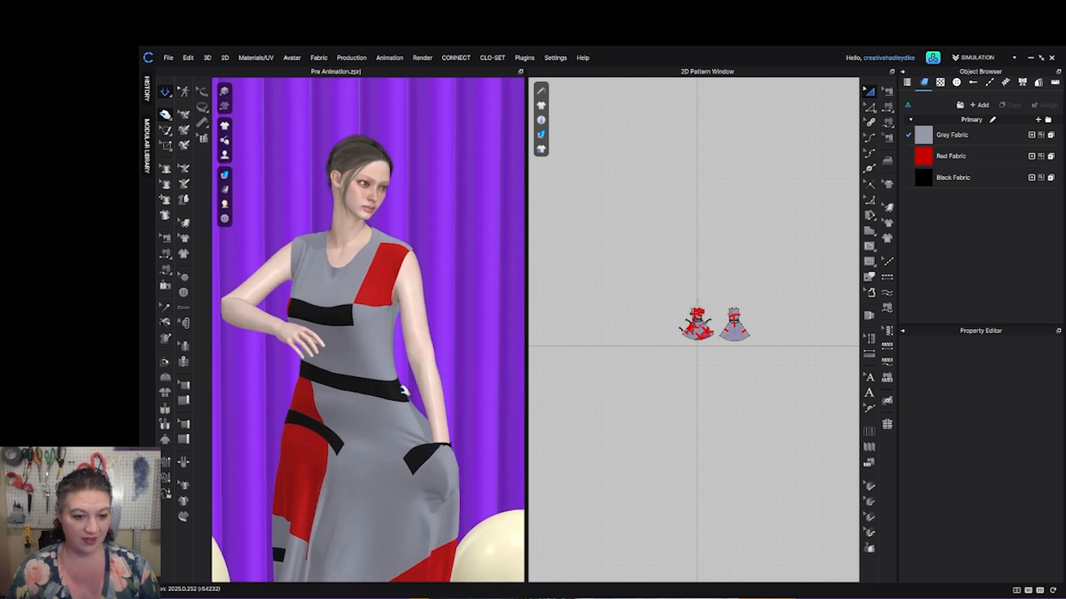
middle_drag(400, 391, 395, 313)
scroll(395, 313, up, 3)
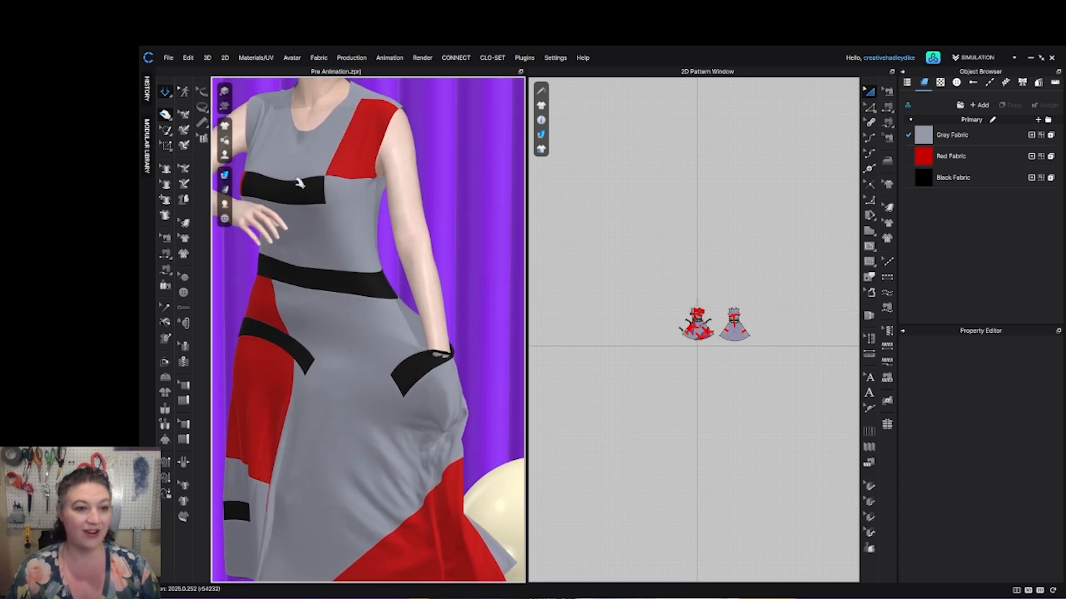
click(165, 131)
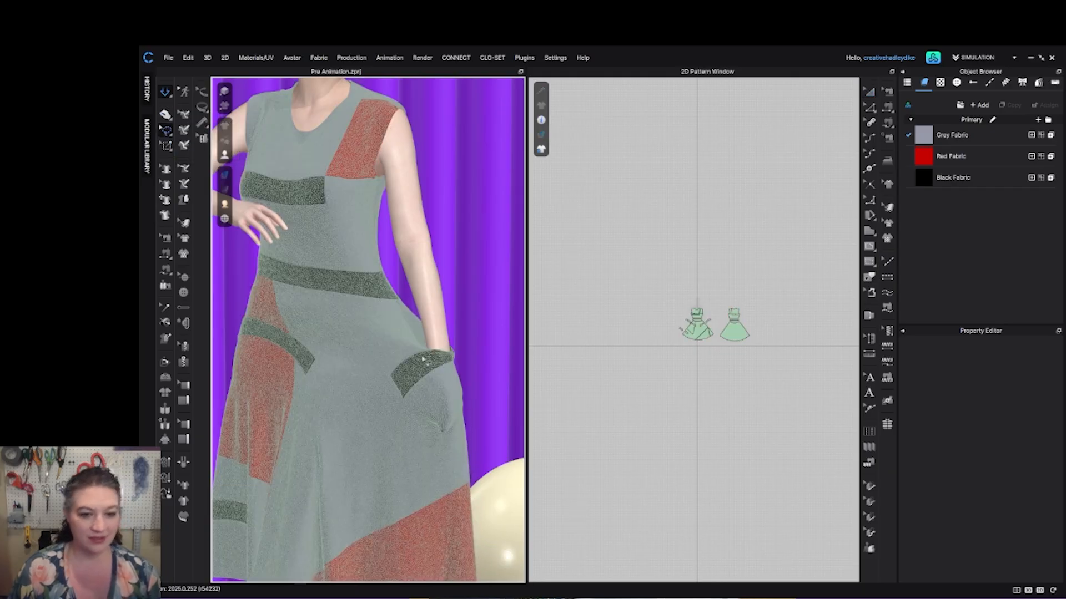
mouse_move(465, 336)
mouse_down()
mouse_move(493, 371)
mouse_move(392, 407)
mouse_move(458, 369)
mouse_up()
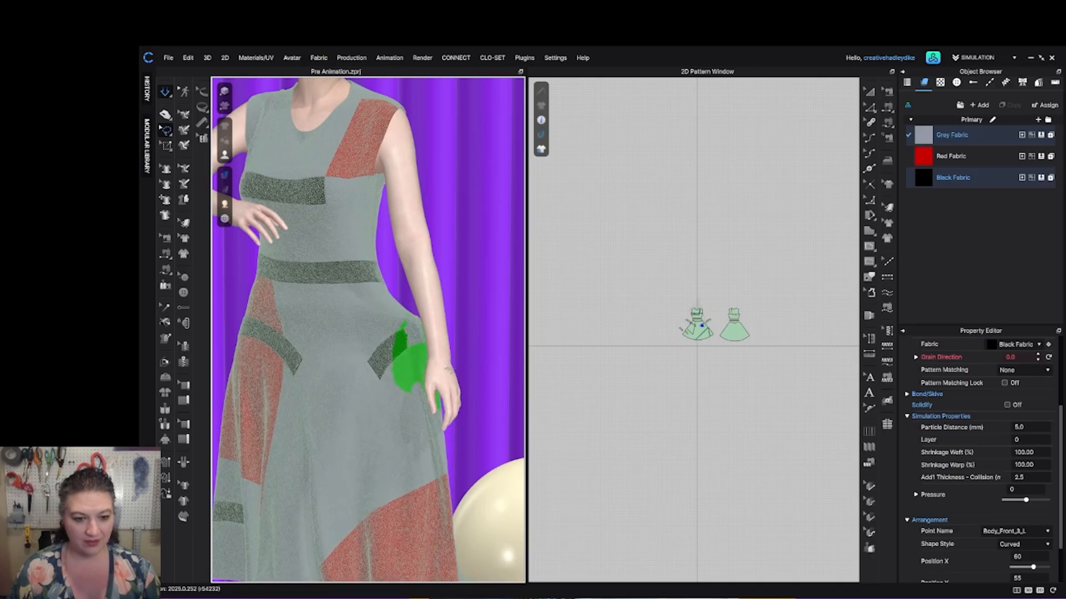
right_drag(458, 366, 540, 385)
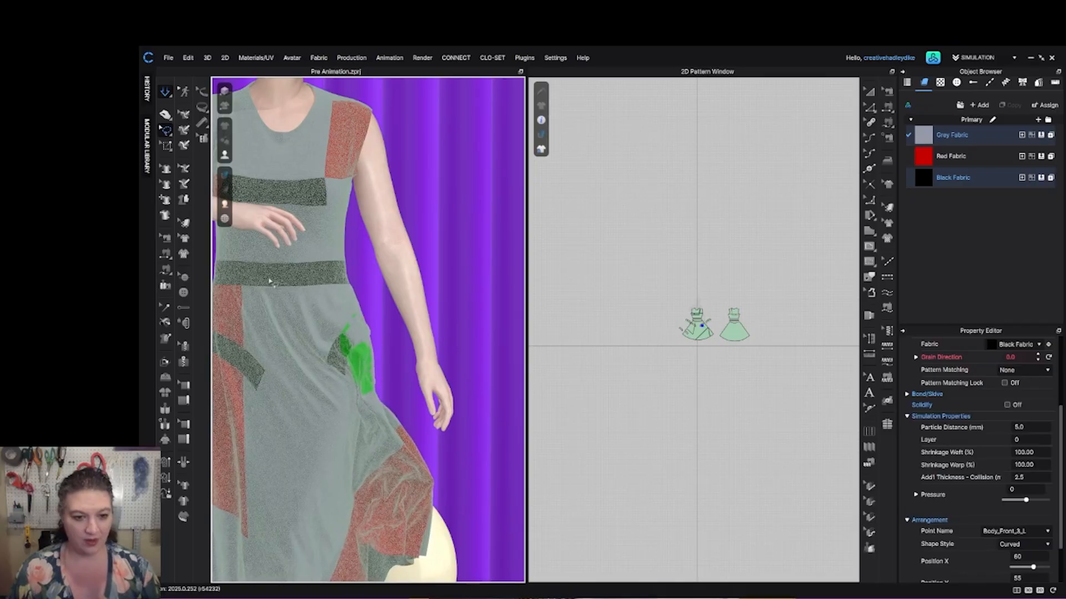
click(161, 117)
scroll(370, 360, down, 4)
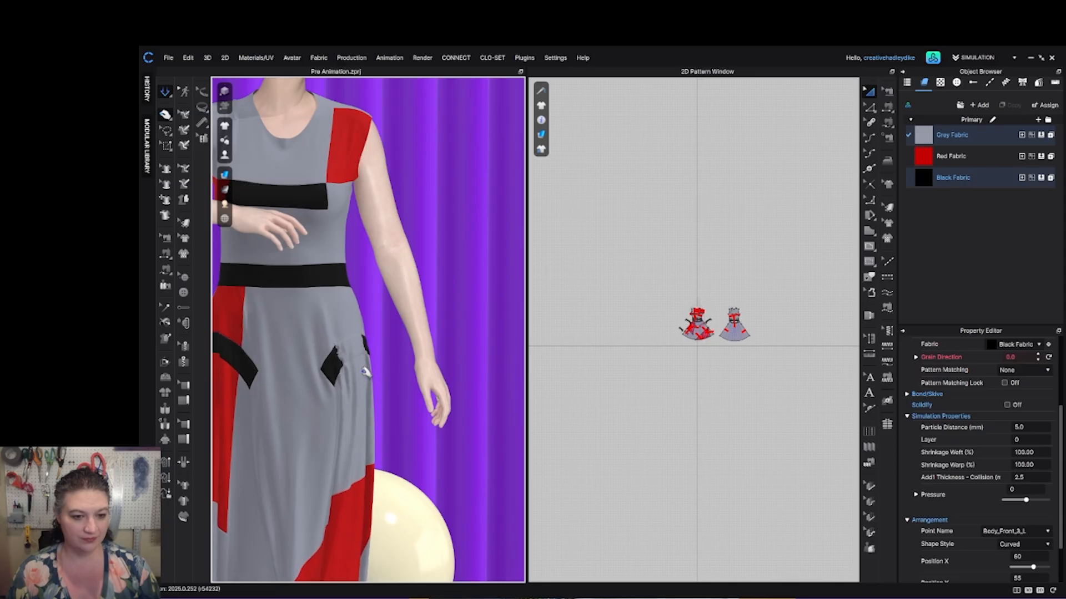
Stop the simulation and lasso-select the mesh in the middle section of the black hip trim's flat pattern.
click(333, 368)
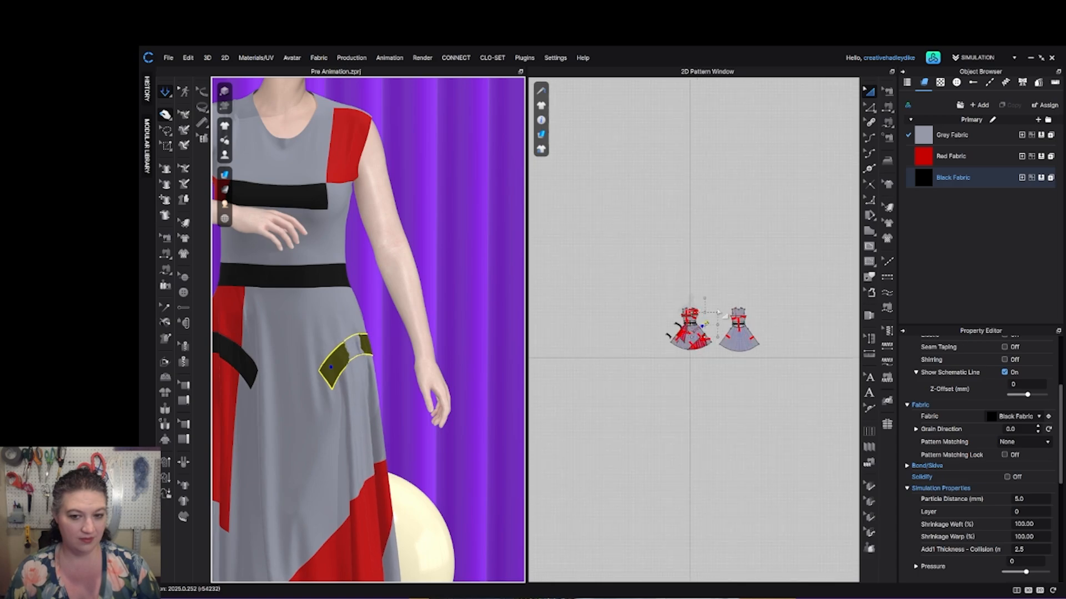
scroll(697, 316, up, 6)
scroll(705, 316, up, 2)
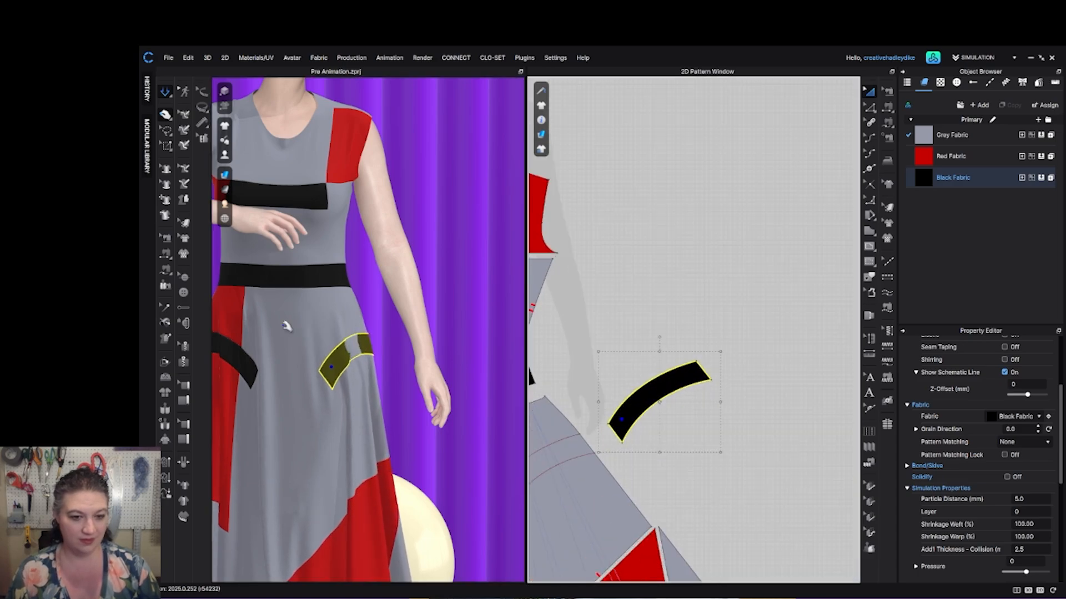
key(space)
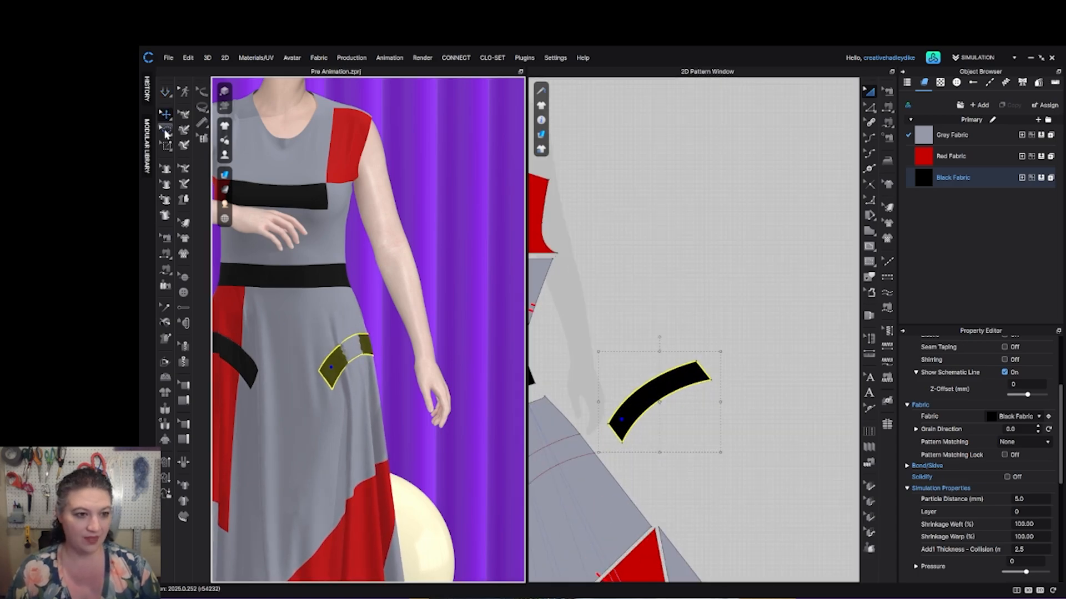
click(165, 133)
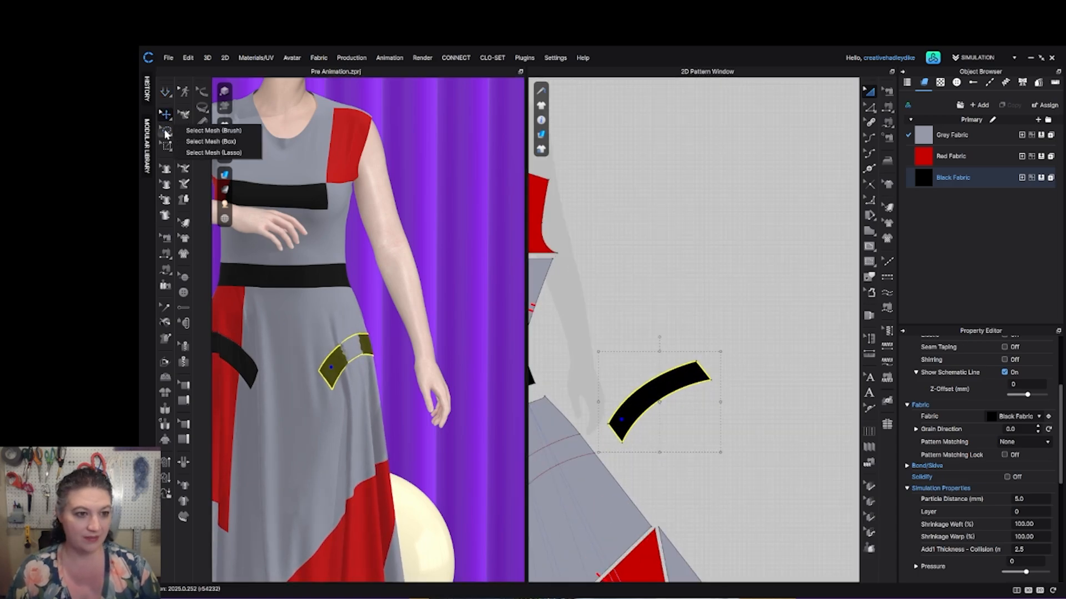
click(213, 152)
drag(624, 379, 667, 427)
drag(660, 348, 626, 378)
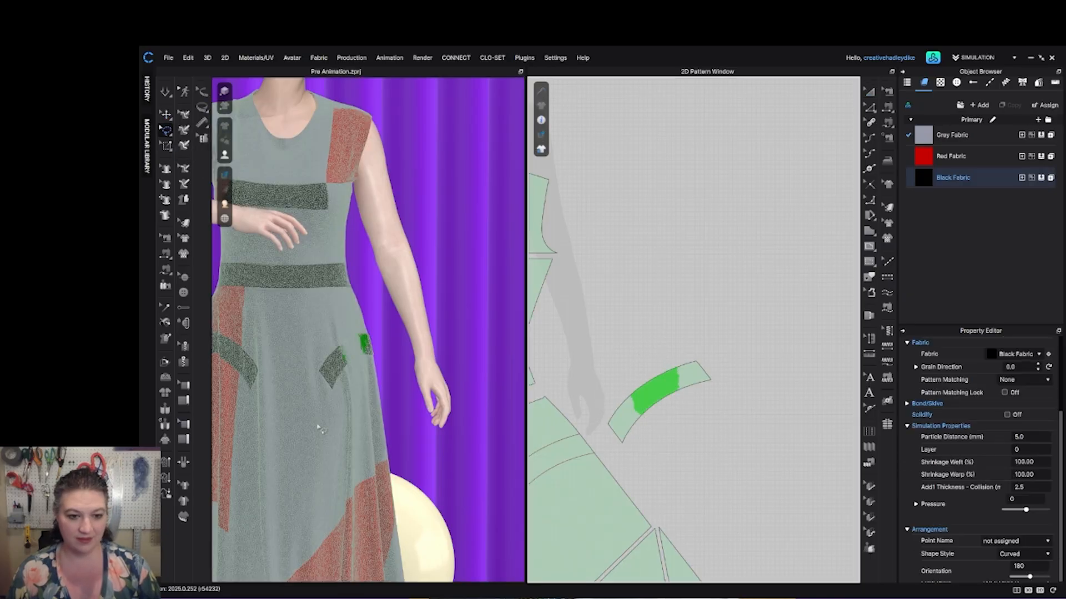
Pull the selected trim section out from under the grey skirt and simulate to settle it on the hip.
right_drag(357, 369, 506, 384)
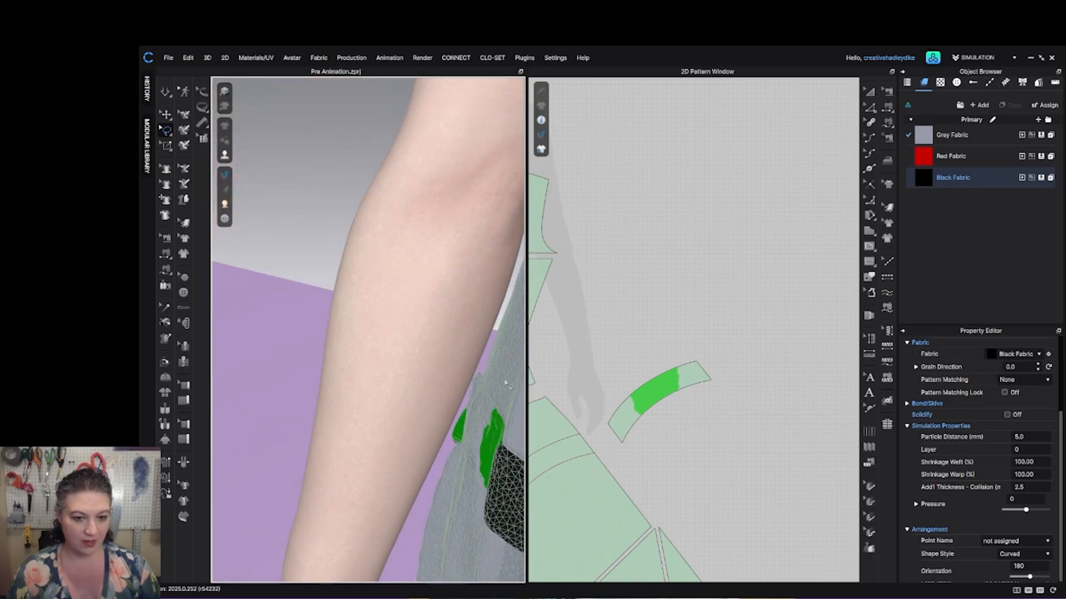
right_drag(492, 452, 416, 450)
scroll(408, 449, down, 5)
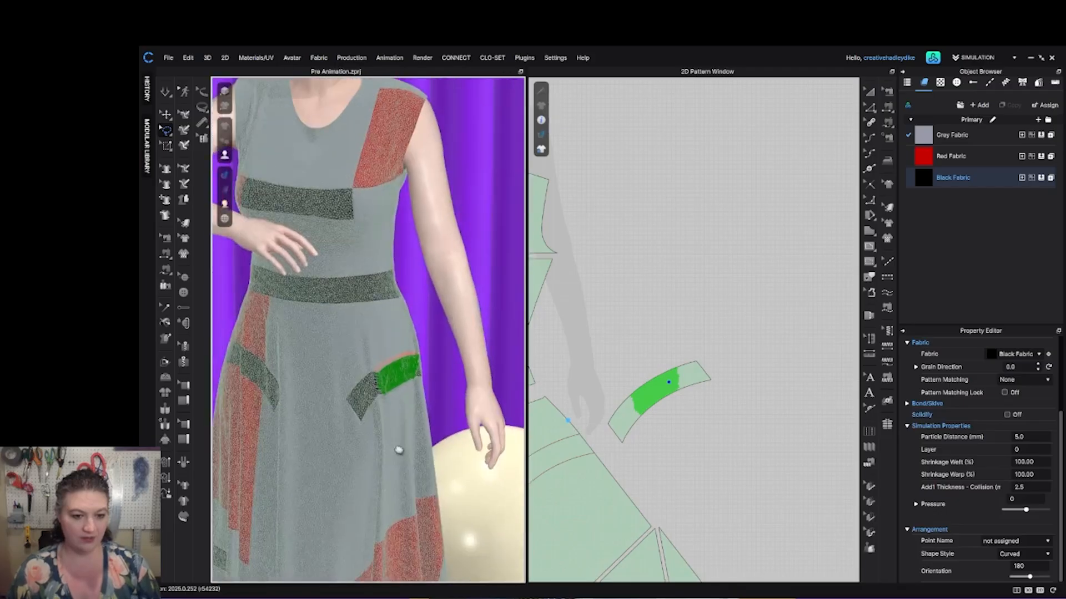
middle_drag(399, 447, 471, 412)
key(space)
scroll(469, 409, down, 3)
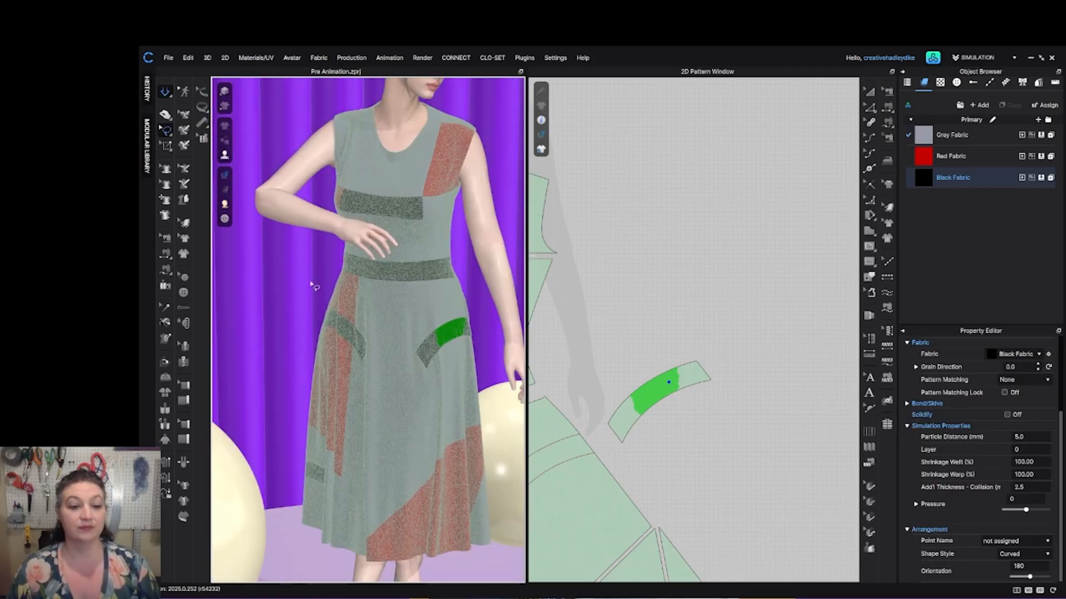
Display the avatar's joints and hide the dress so the full skeleton and body pose can be edited.
click(165, 114)
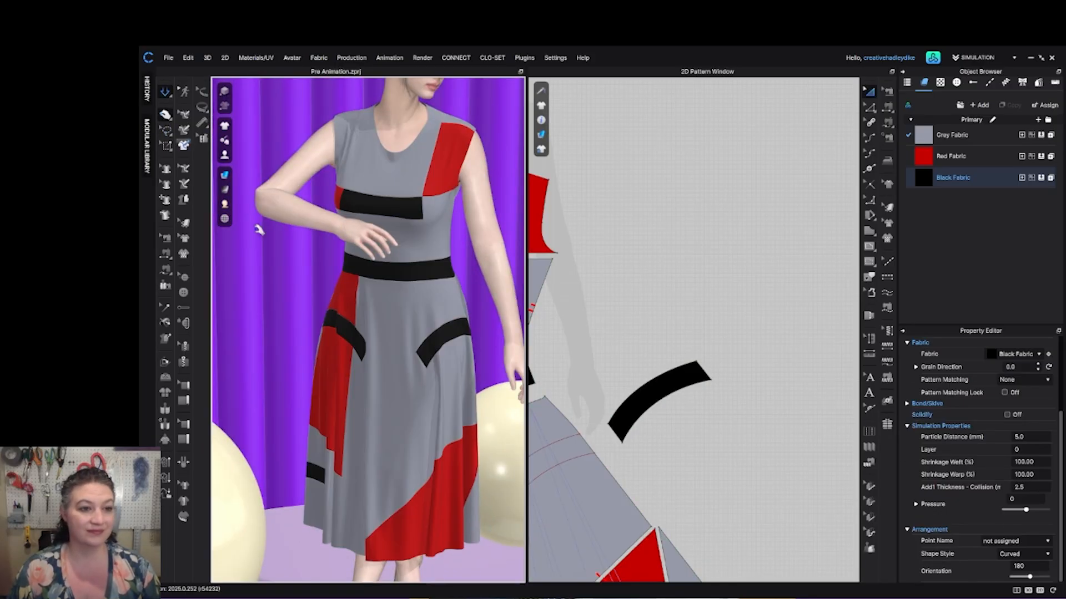
right_drag(437, 345, 441, 400)
scroll(424, 353, down, 4)
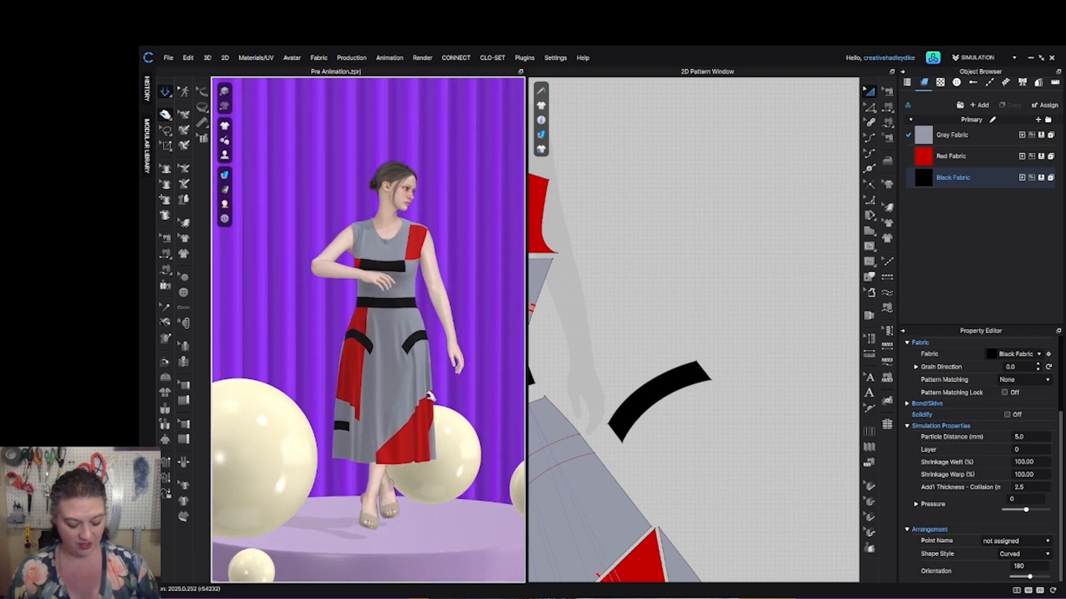
key(shift+x)
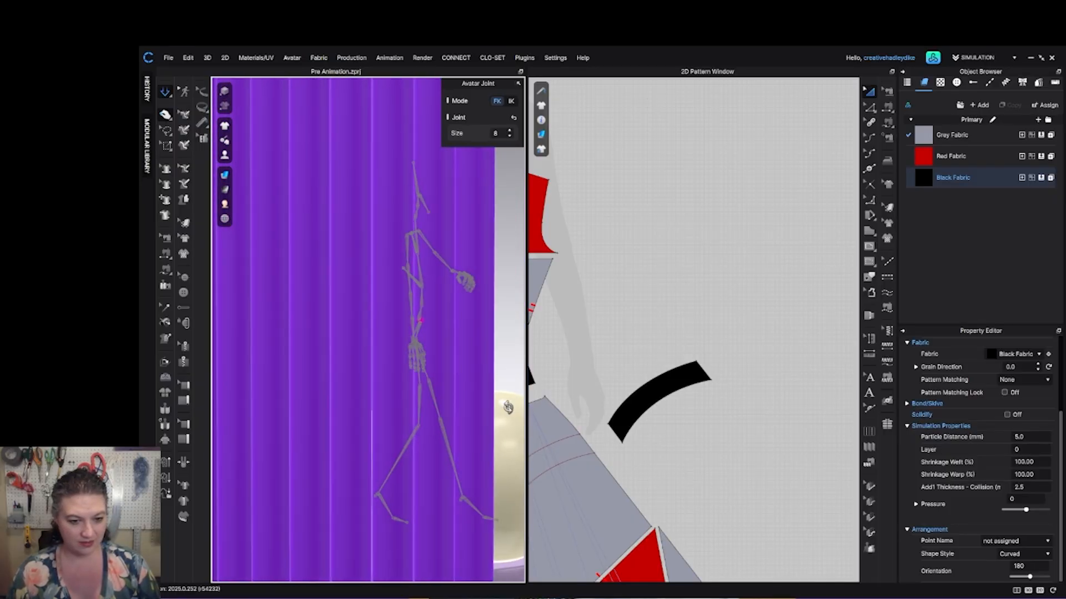
right_drag(509, 407, 387, 398)
key(shift+c)
scroll(416, 408, up, 5)
scroll(442, 403, down, 5)
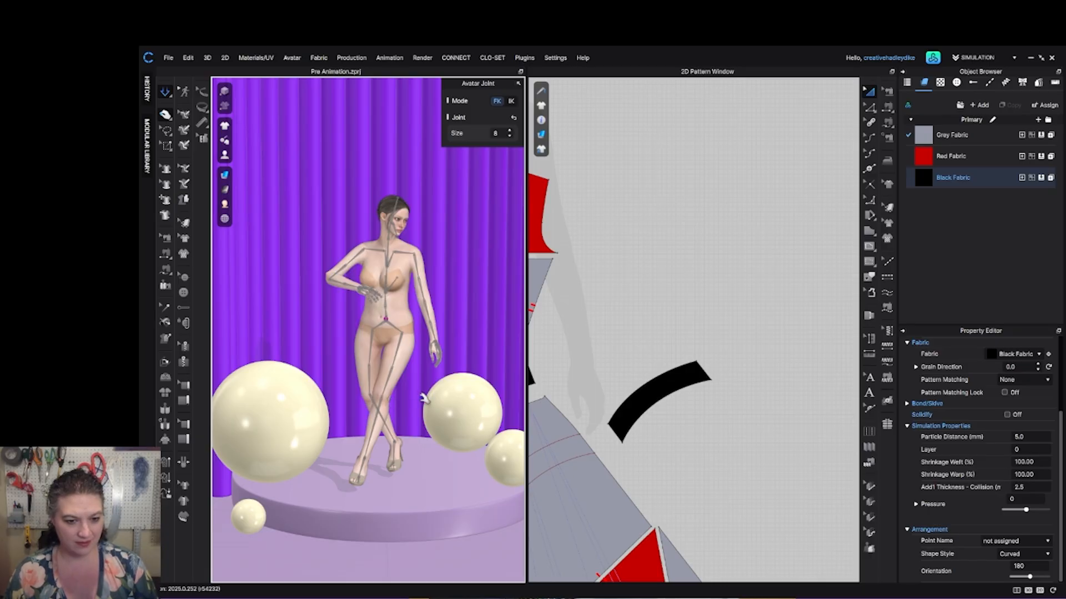
scroll(420, 413, up, 5)
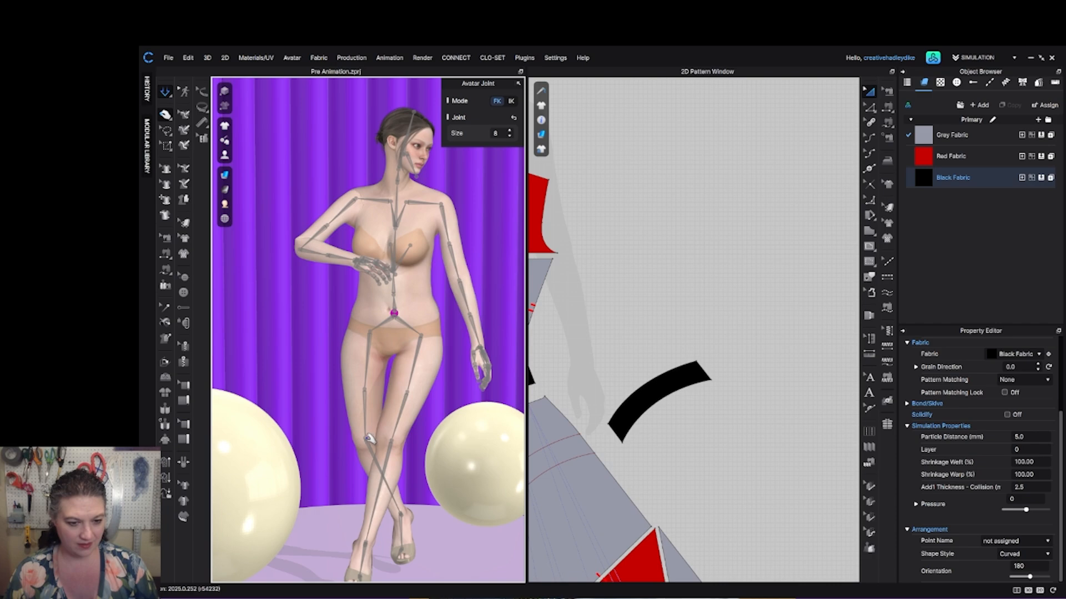
Rotate the avatar's right knee joint to bring the crossed lower leg back towards the other foot.
click(368, 439)
right_drag(373, 443, 371, 427)
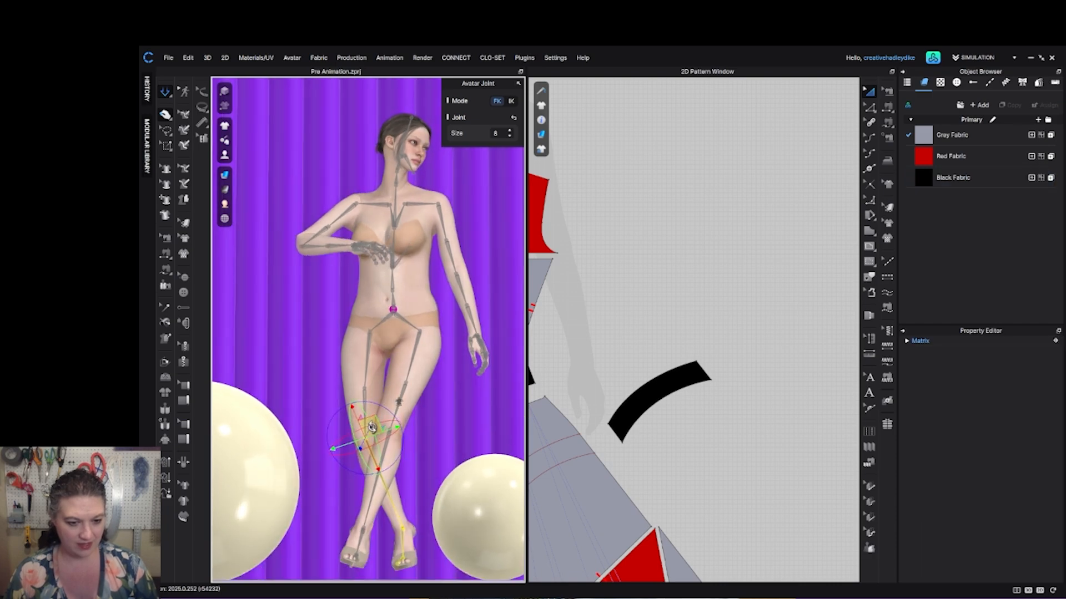
drag(401, 437, 396, 448)
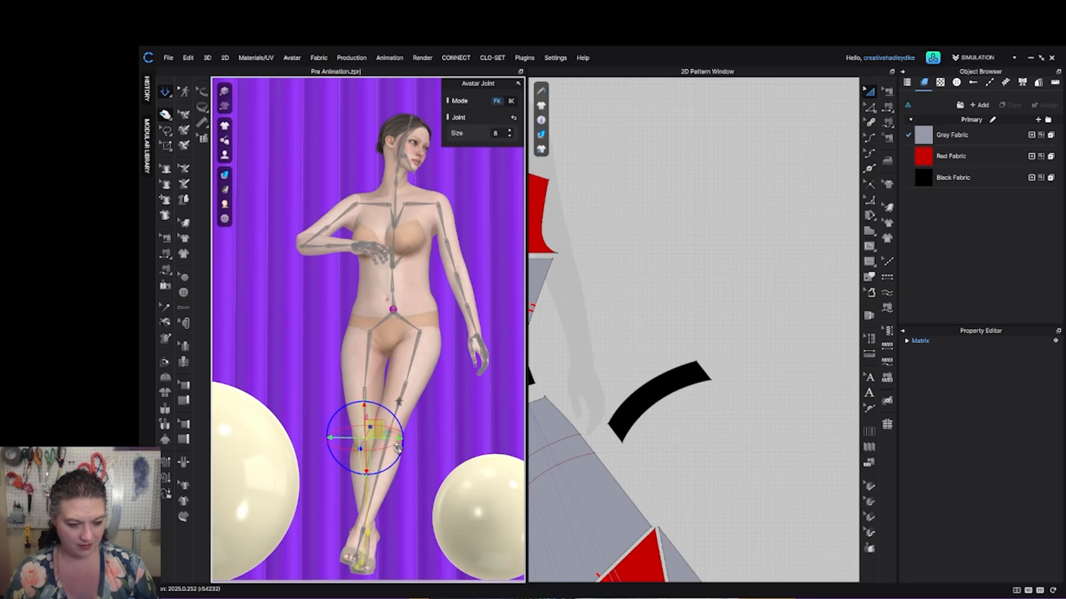
mouse_move(396, 448)
right_down()
mouse_move(399, 468)
mouse_move(399, 455)
right_up()
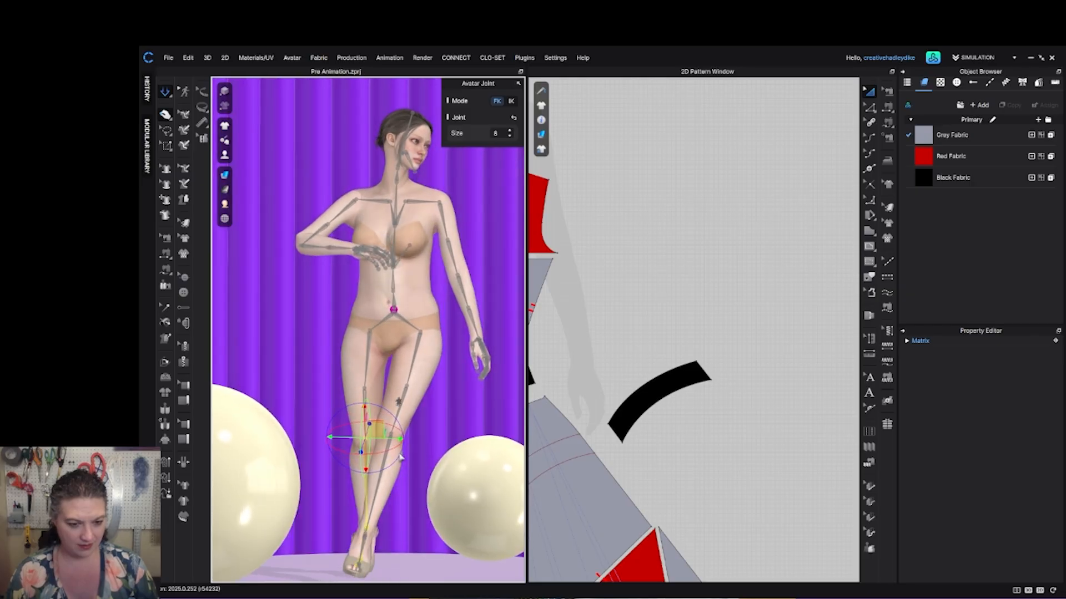
drag(400, 454, 401, 452)
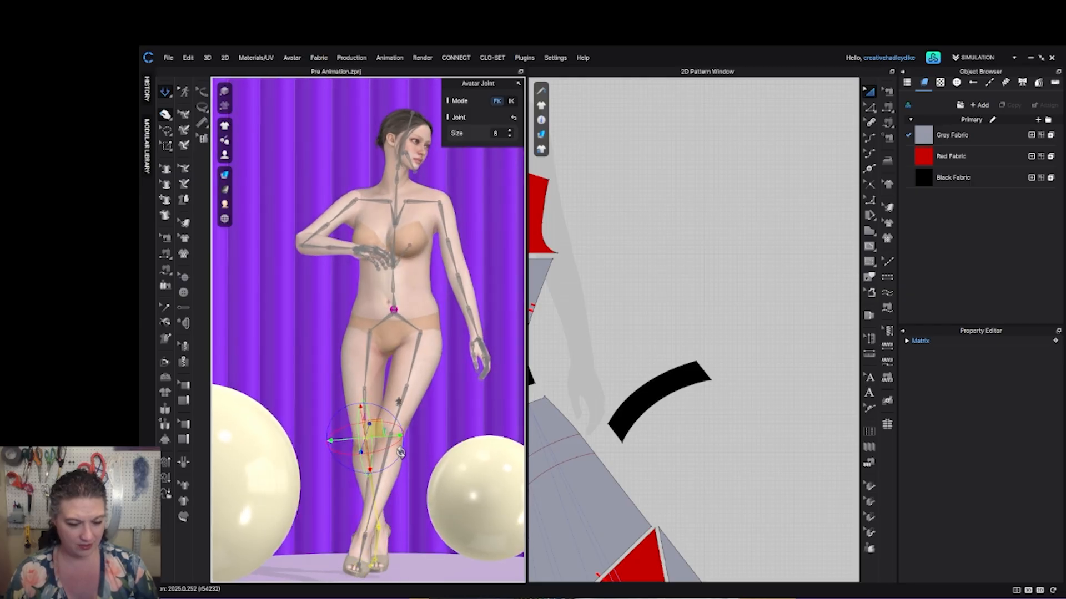
right_drag(401, 453, 402, 447)
Adjust the pelvis and right hip joints to uncross the avatar's legs and place them side by side.
click(393, 311)
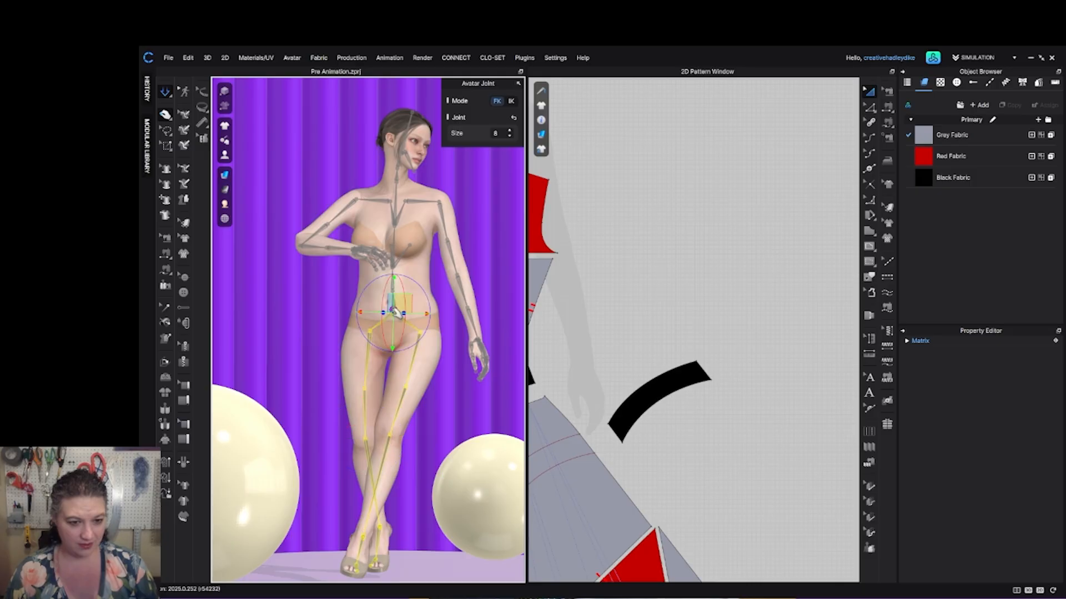
drag(364, 292, 363, 296)
right_drag(458, 423, 344, 505)
scroll(440, 413, up, 4)
scroll(389, 435, up, 3)
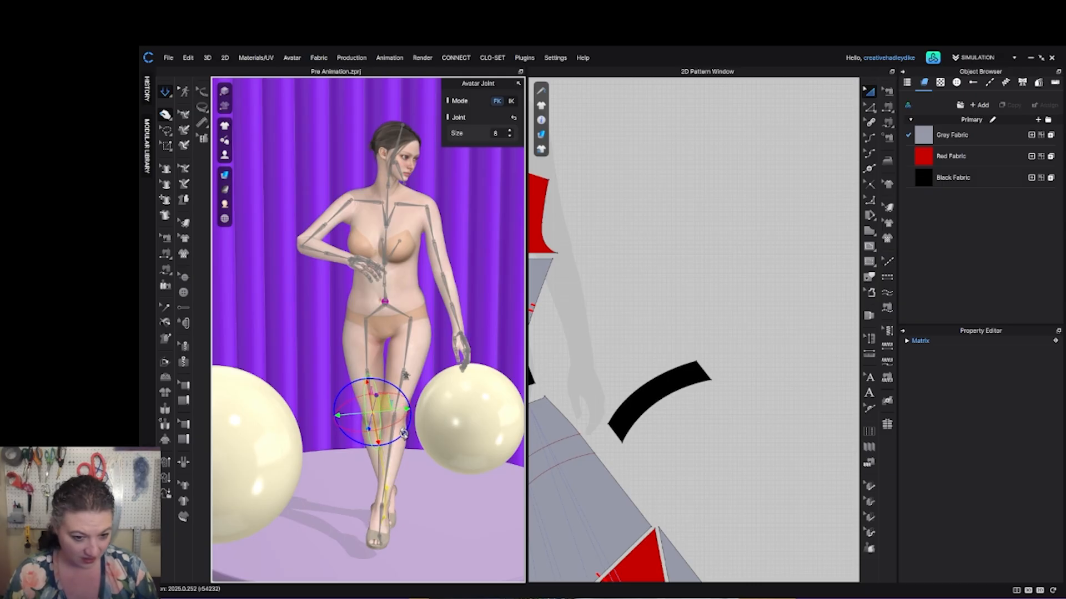
mouse_move(407, 445)
right_down()
mouse_move(452, 430)
mouse_move(413, 440)
right_up()
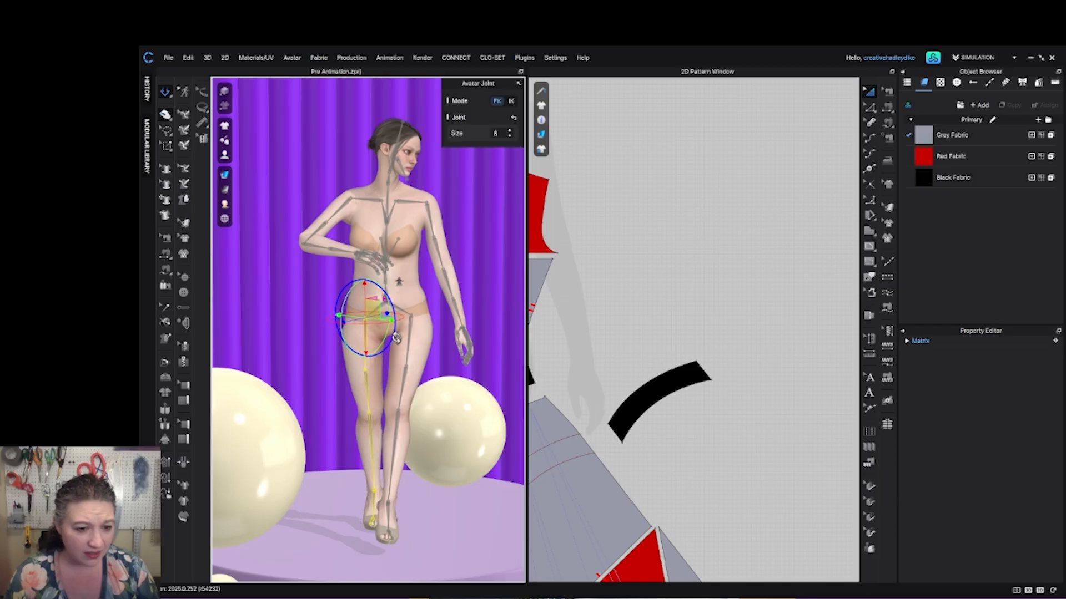
right_drag(396, 341, 463, 361)
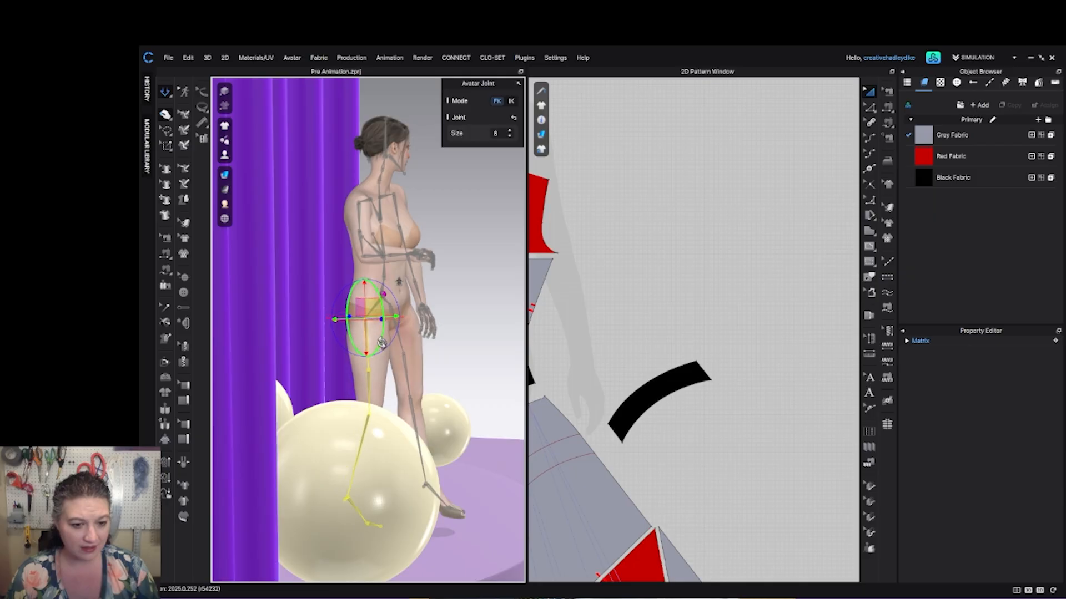
right_drag(382, 342, 433, 355)
right_drag(387, 322, 400, 326)
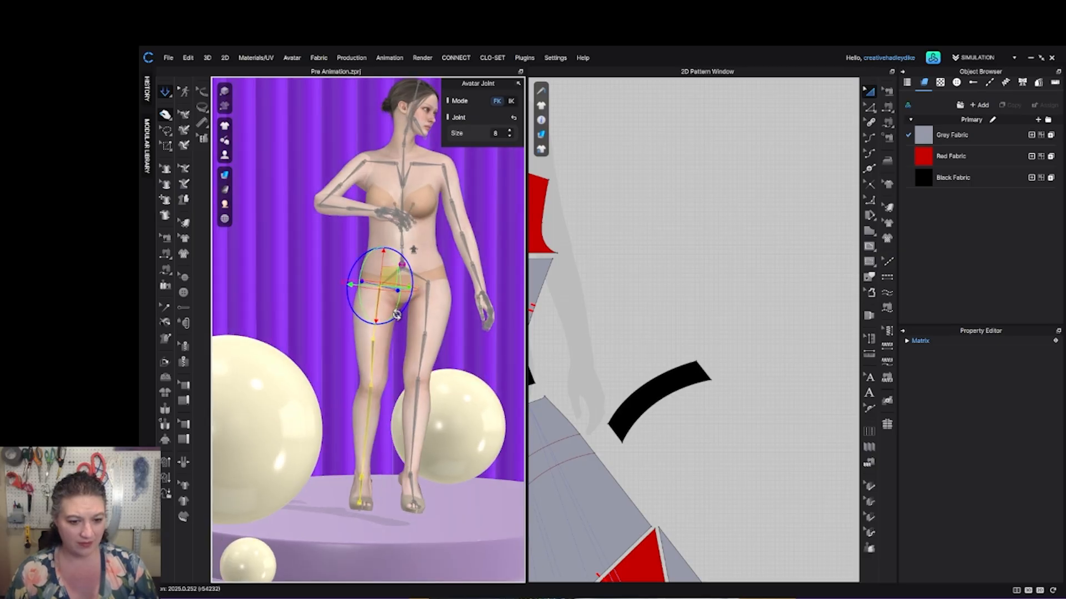
right_drag(402, 319, 394, 340)
key(2)
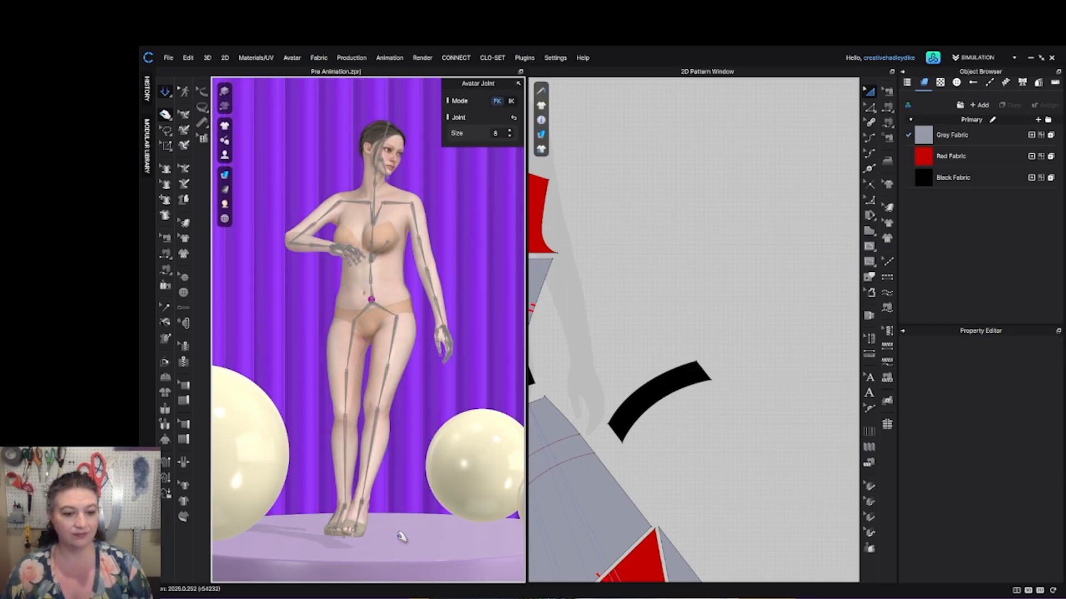
Swing the avatar's left leg outward at the hip joint for a wider stance and check it against the dress.
scroll(376, 536, up, 2)
scroll(404, 518, down, 2)
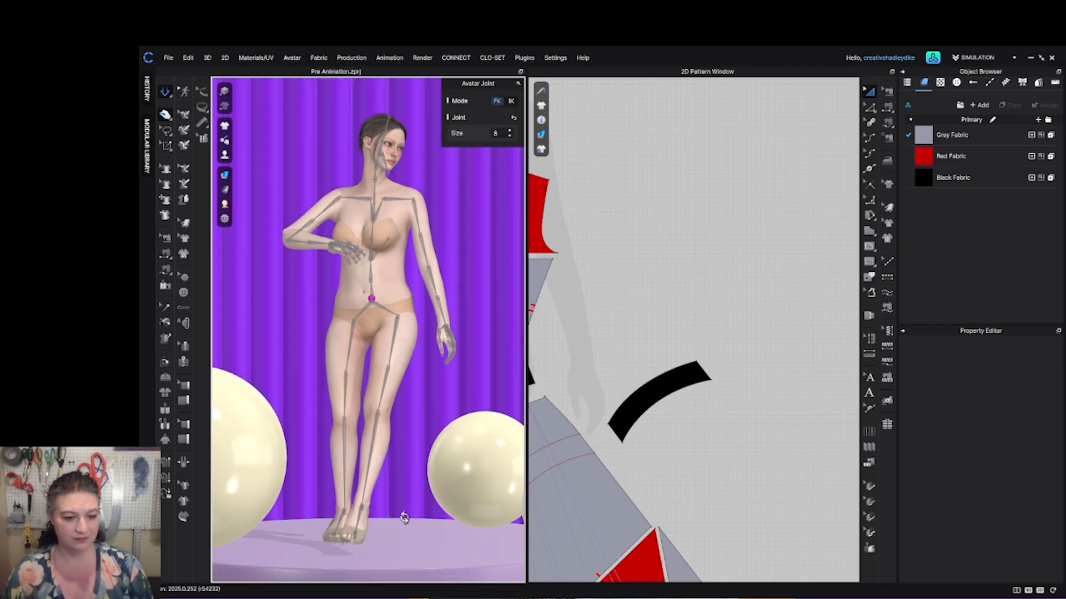
right_drag(404, 517, 408, 495)
scroll(435, 486, down, 3)
scroll(435, 486, down, 1)
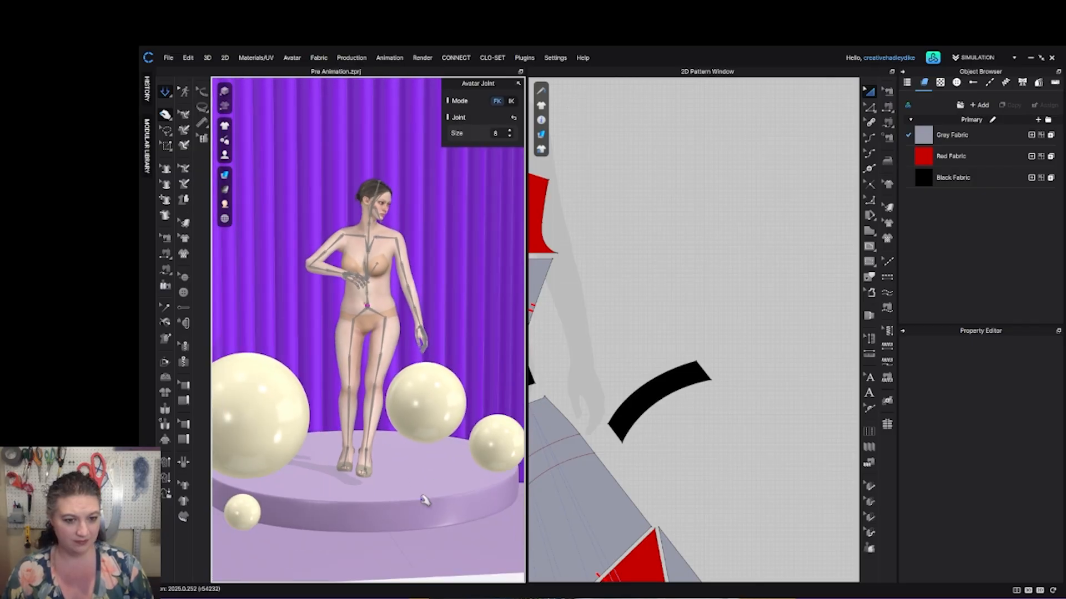
scroll(397, 473, up, 3)
middle_drag(430, 475, 423, 498)
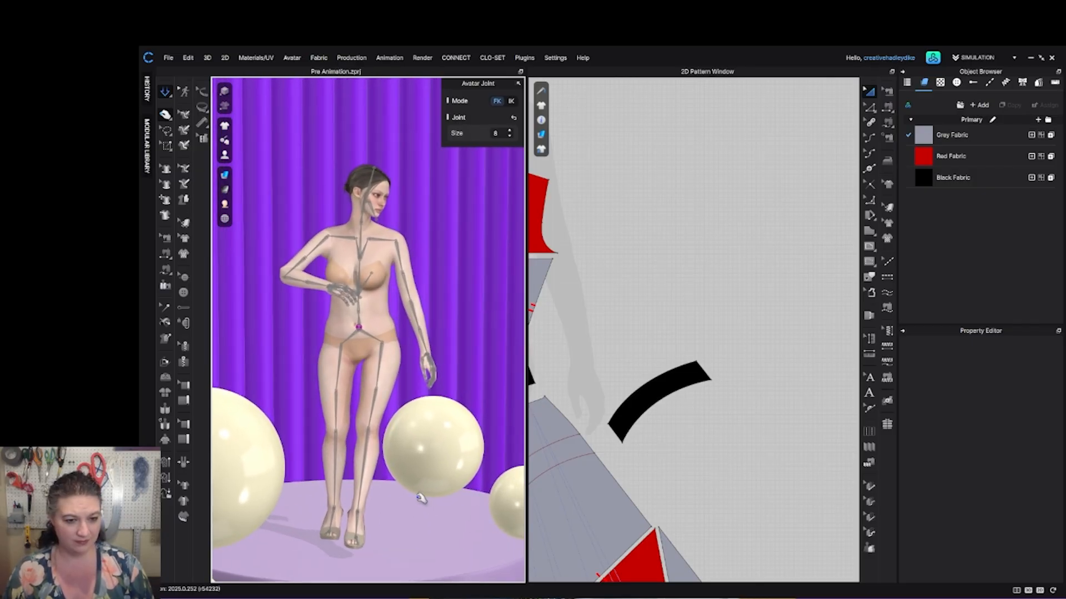
mouse_move(420, 498)
right_down()
mouse_move(361, 497)
mouse_move(405, 495)
right_up()
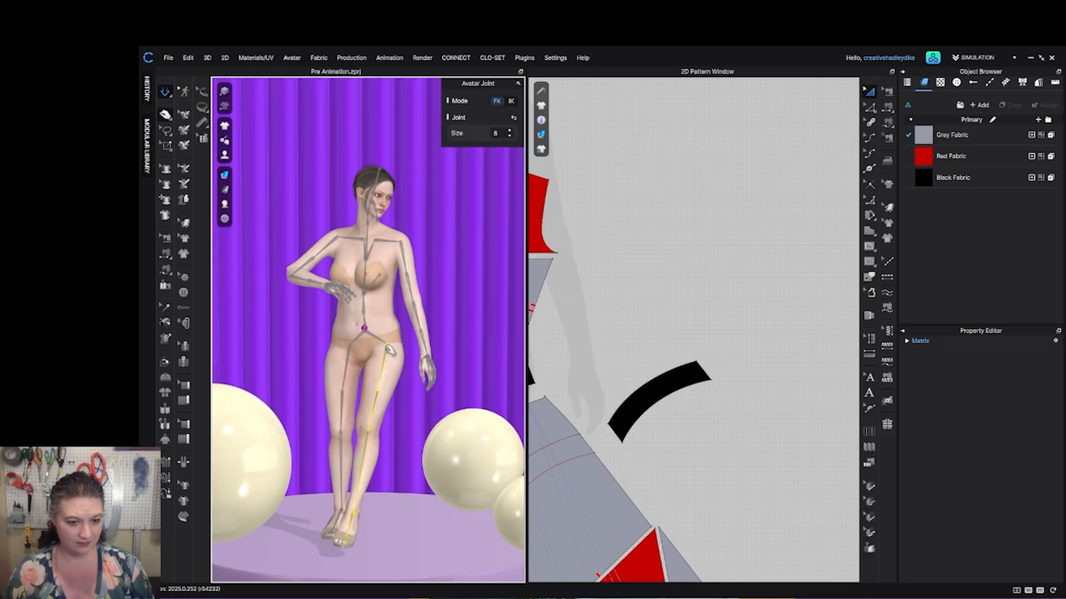
drag(406, 376, 418, 371)
right_drag(431, 436, 447, 451)
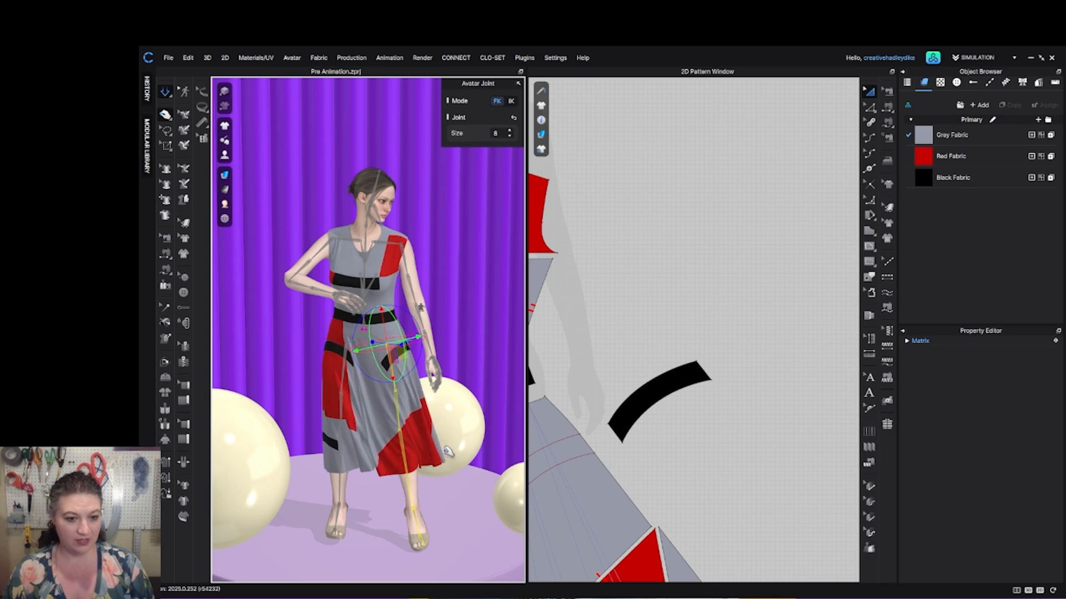
mouse_move(439, 467)
right_down()
mouse_move(326, 457)
mouse_move(443, 471)
right_up()
scroll(369, 367, up, 1)
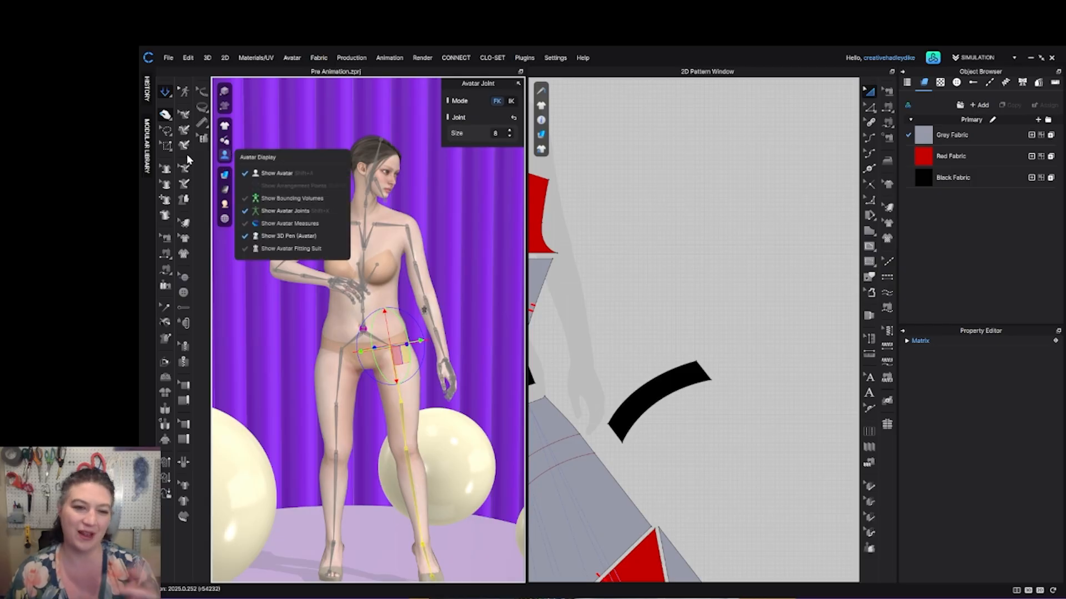
Select the avatar's left shoulder joint and rotate it to swing the arm away from the body.
scroll(413, 221, up, 3)
middle_drag(434, 267, 419, 376)
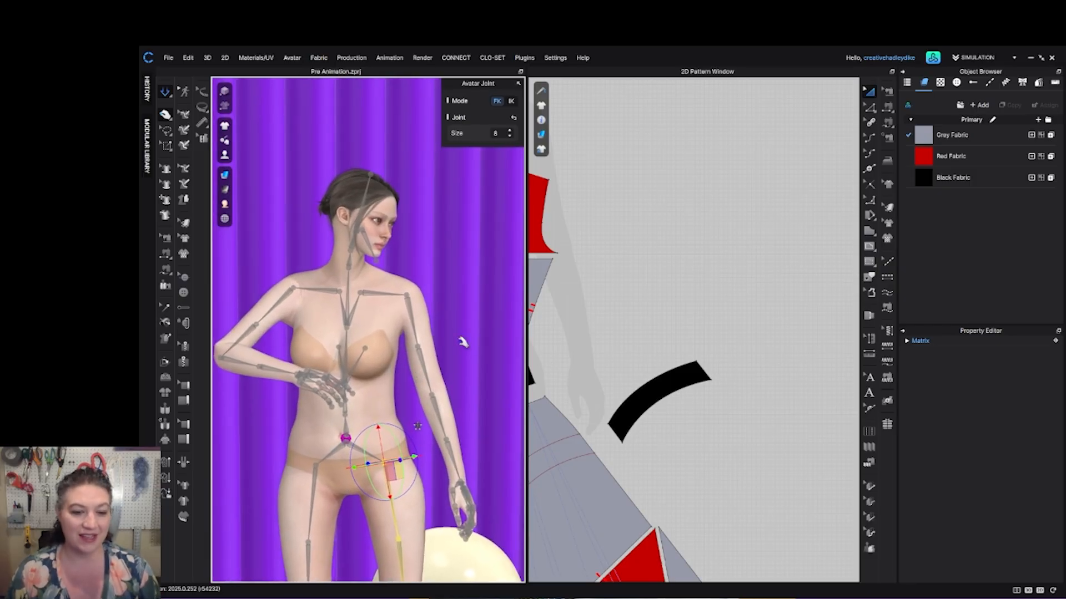
scroll(465, 355, down, 3)
right_drag(466, 369, 408, 311)
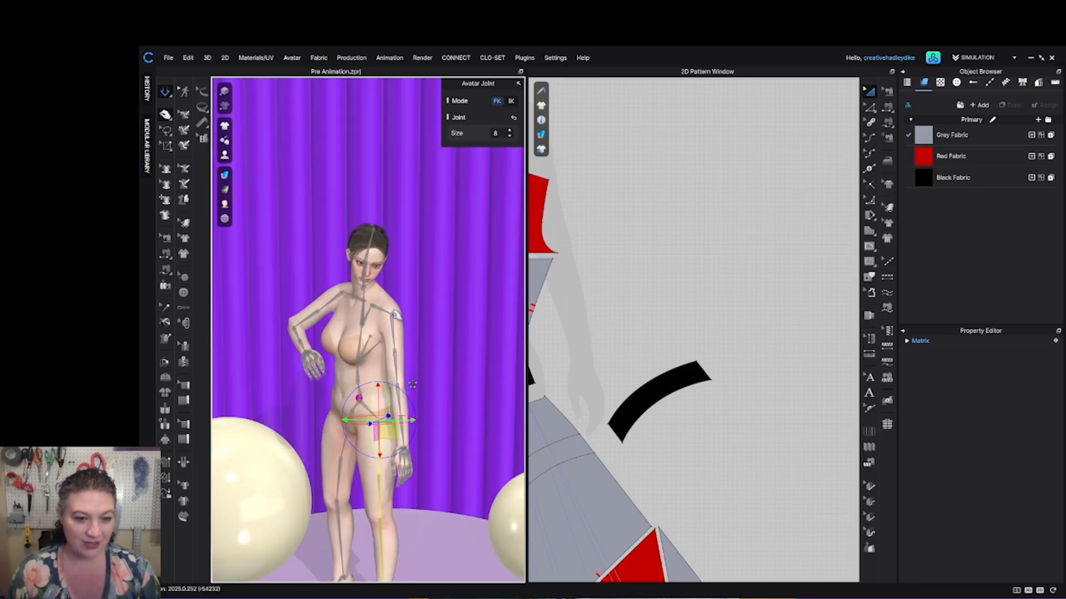
click(394, 315)
right_drag(426, 354, 449, 360)
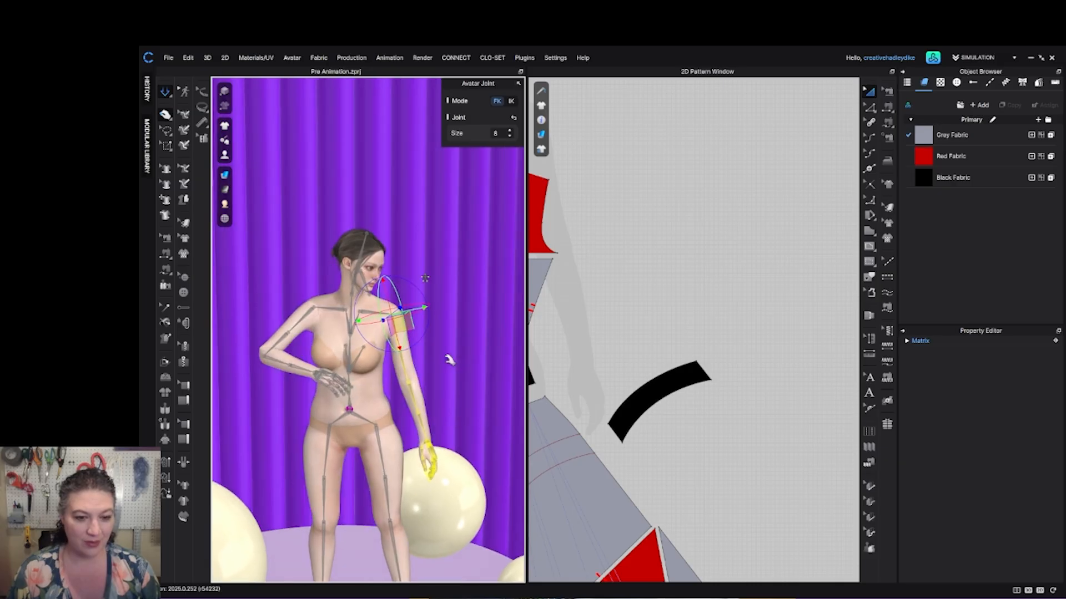
drag(423, 343, 435, 325)
Rotate the left shoulder joint further until the arm extends almost horizontally out from the body.
right_drag(437, 328, 386, 341)
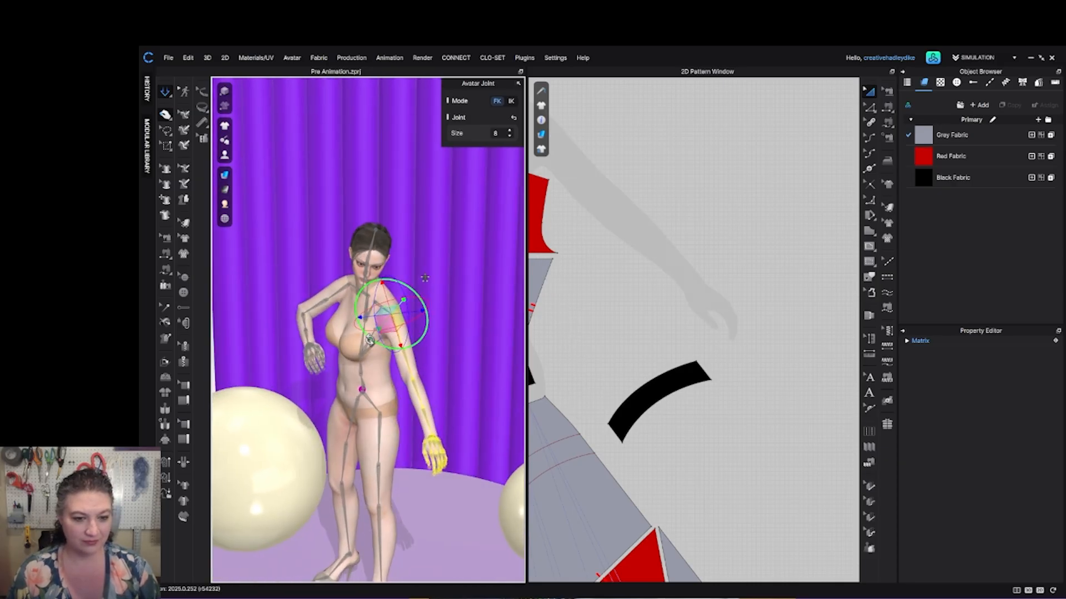
drag(371, 341, 379, 347)
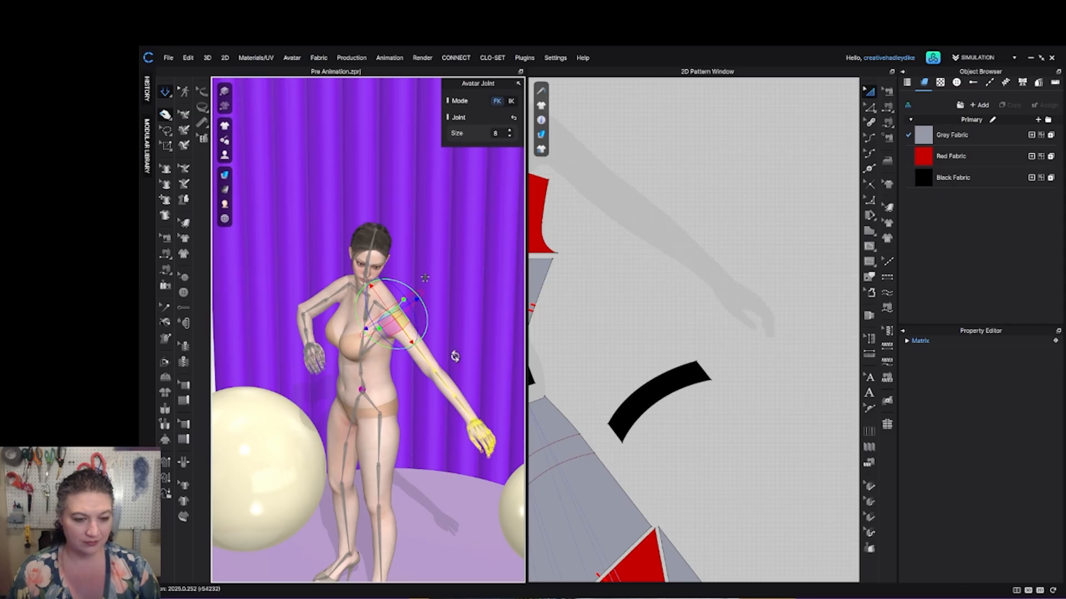
right_drag(452, 357, 504, 348)
drag(431, 325, 456, 331)
scroll(456, 331, down, 3)
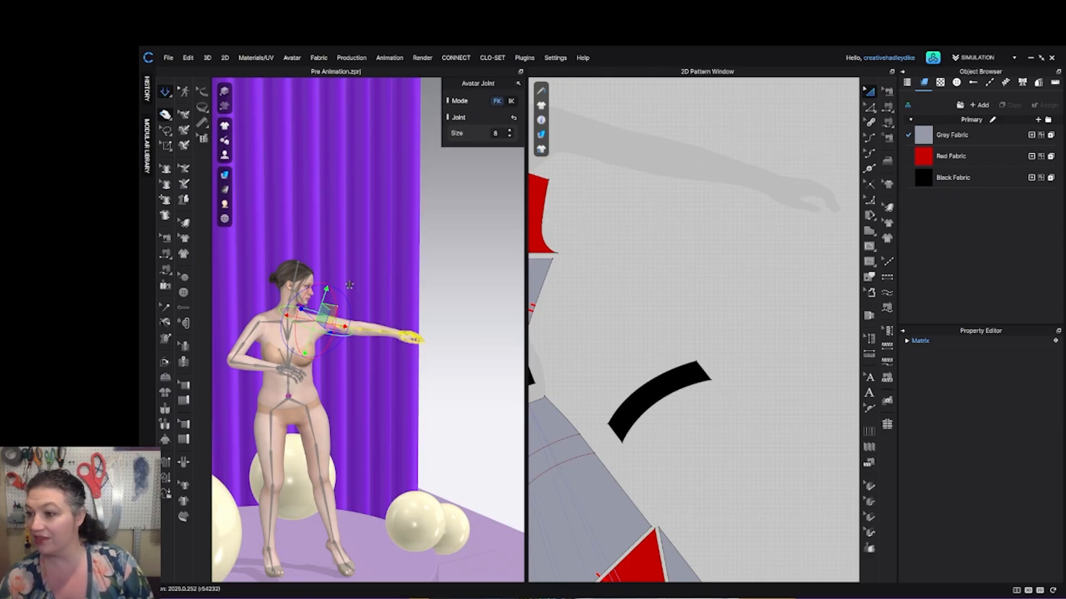
Find the FV2_Stretch_01 hand pose among the library's female pose assets and apply it to both hands.
drag(1065, 118, 528, 102)
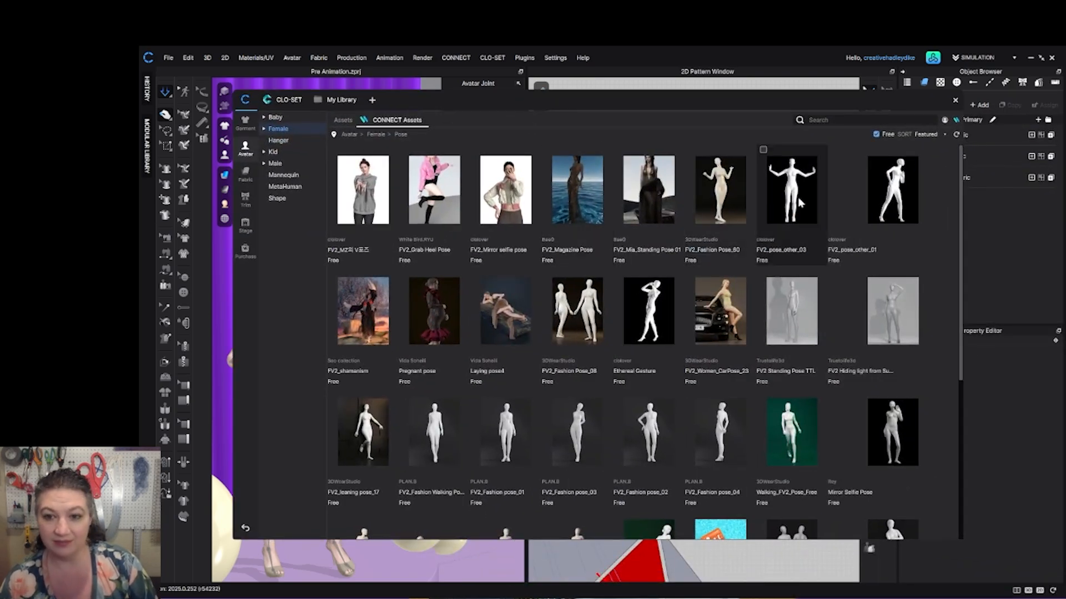
click(291, 128)
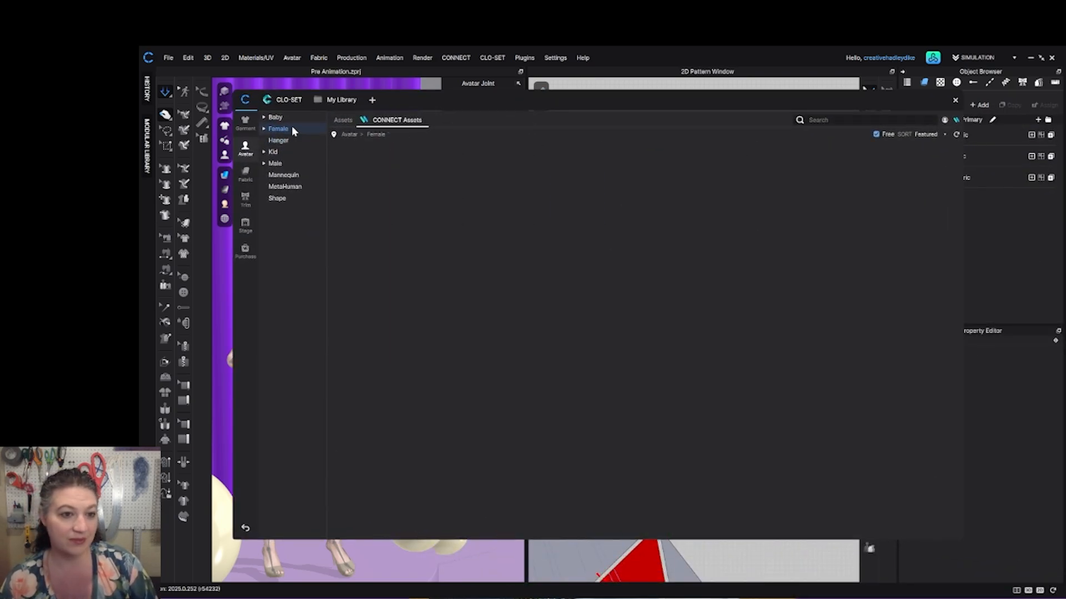
click(343, 120)
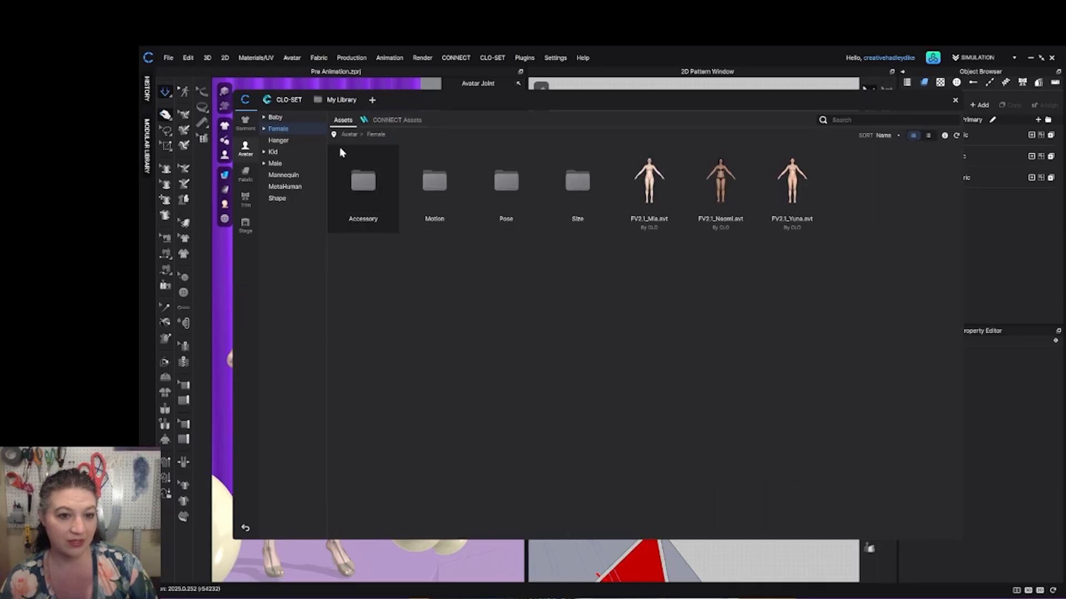
double_click(511, 188)
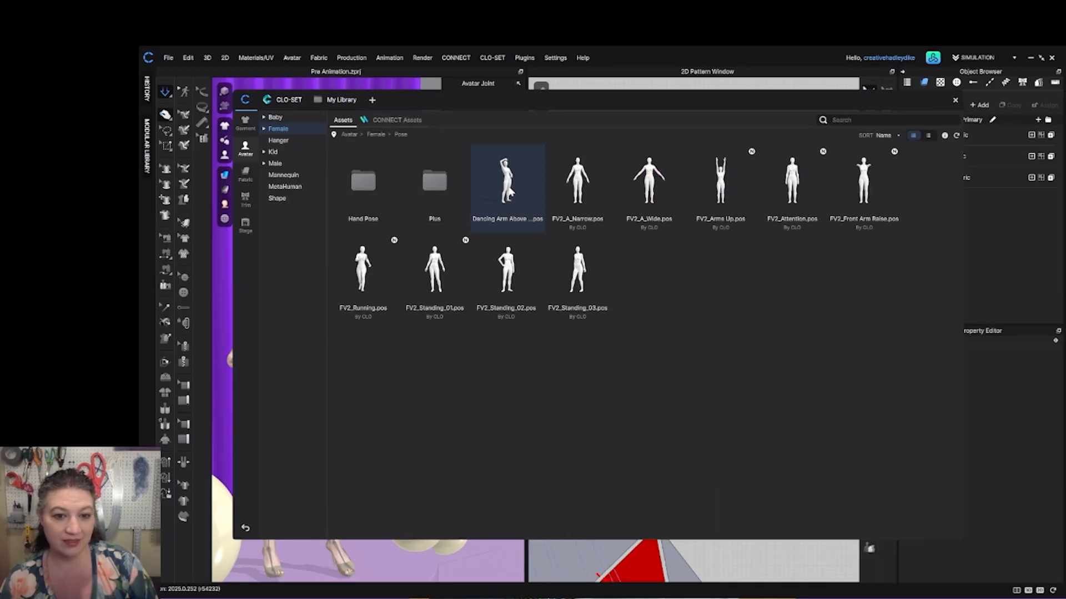
double_click(367, 189)
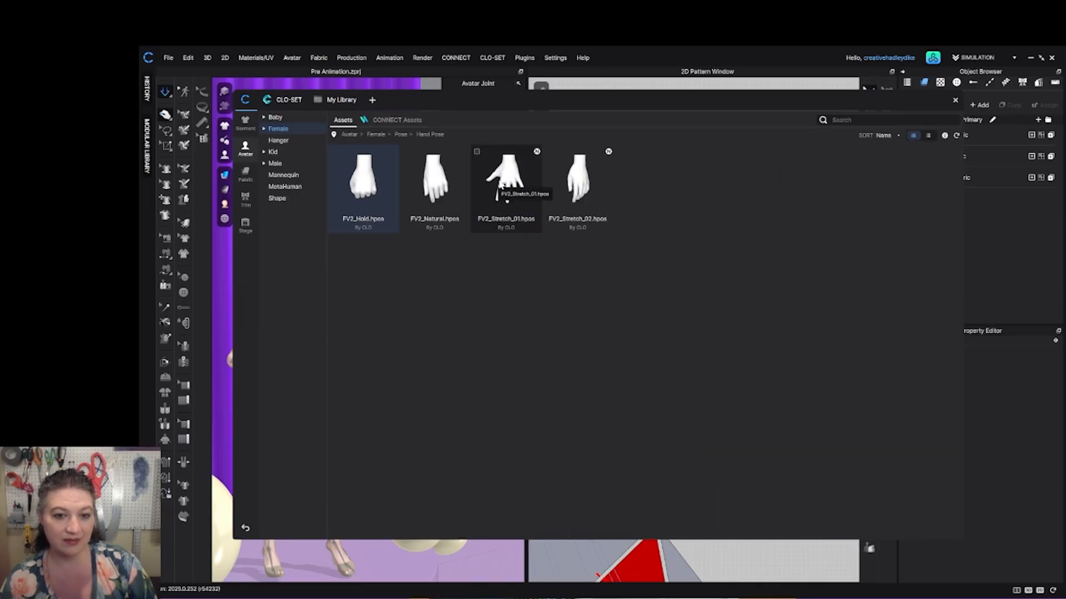
double_click(501, 189)
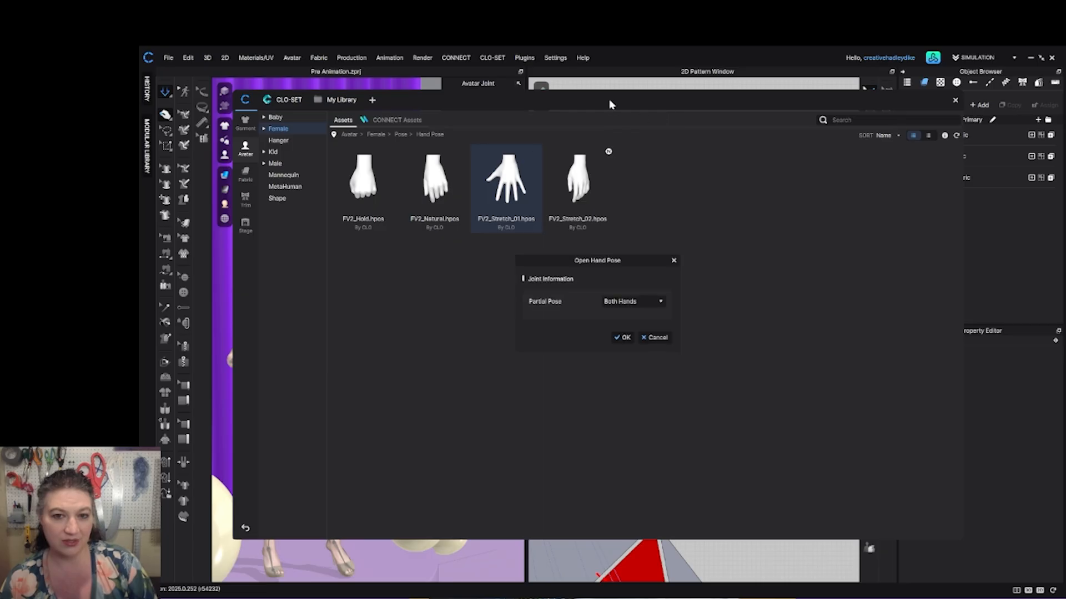
click(624, 338)
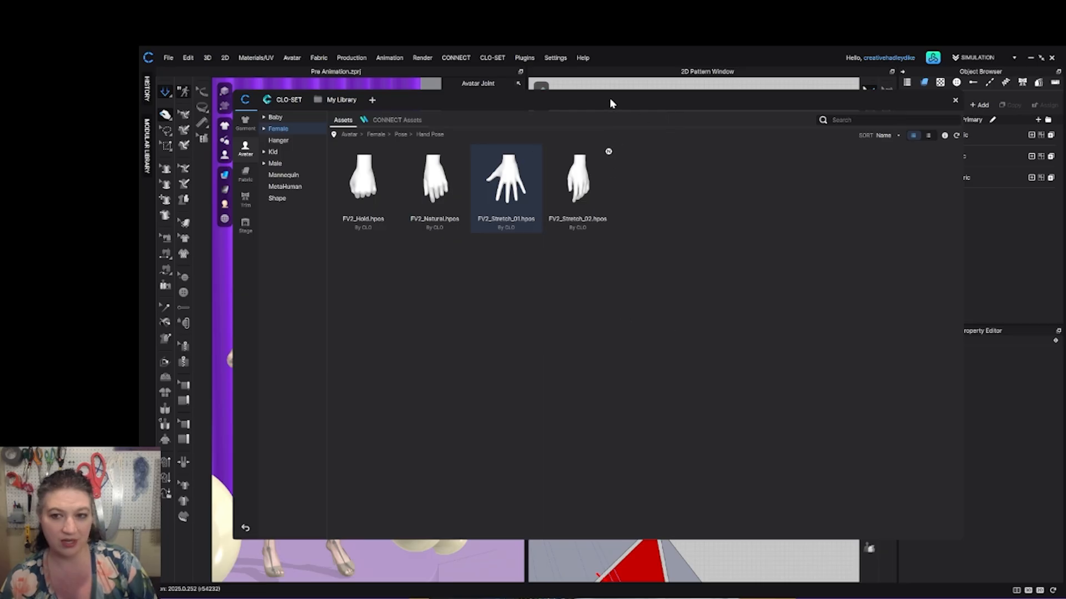
scroll(410, 349, up, 2)
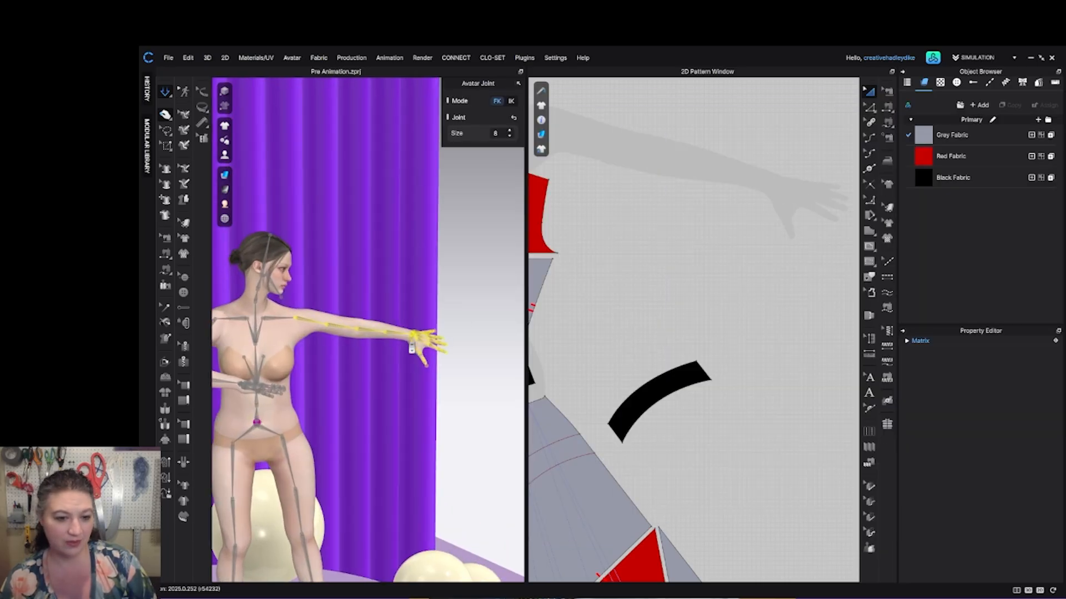
Select the avatar's right ankle joint and rotate it slightly to tilt the foot toward the podium.
right_drag(405, 364, 433, 354)
scroll(377, 408, down, 3)
middle_drag(378, 418, 384, 338)
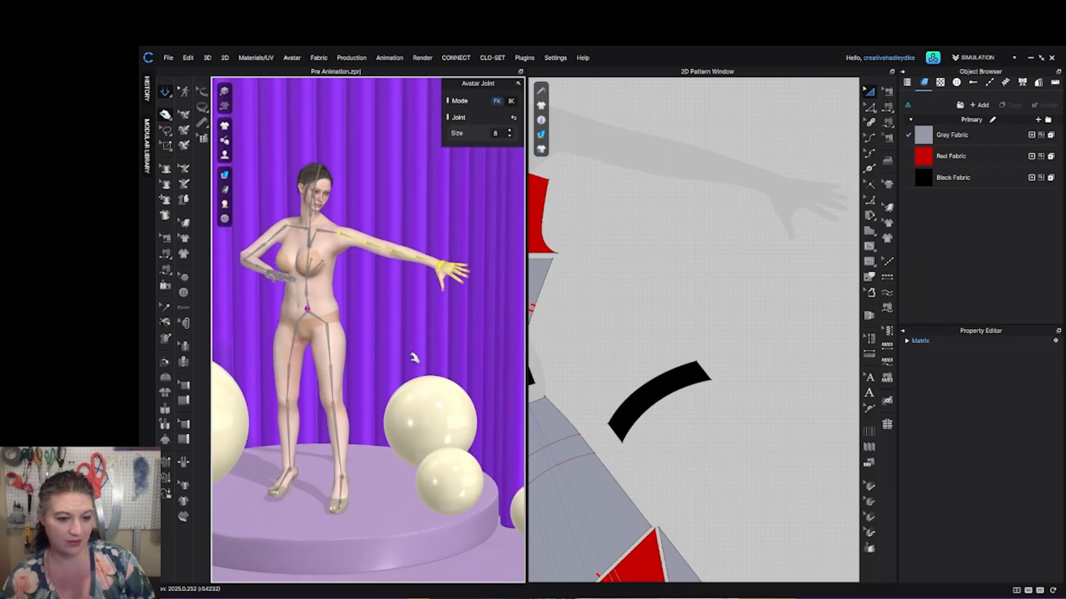
right_drag(414, 359, 365, 468)
middle_drag(366, 467, 386, 436)
click(333, 421)
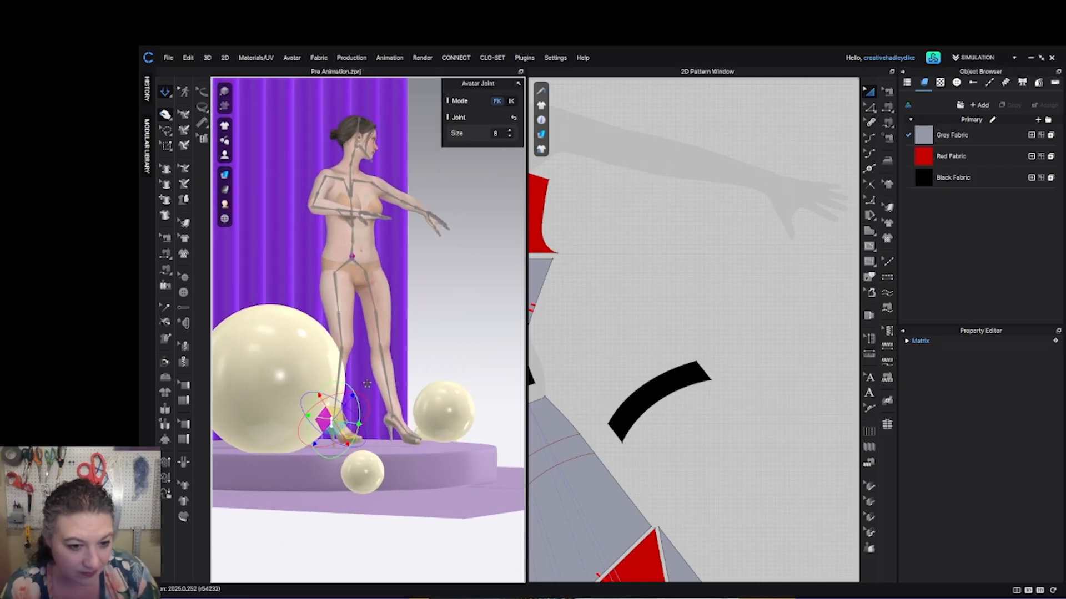
scroll(385, 436, up, 4)
scroll(385, 437, up, 2)
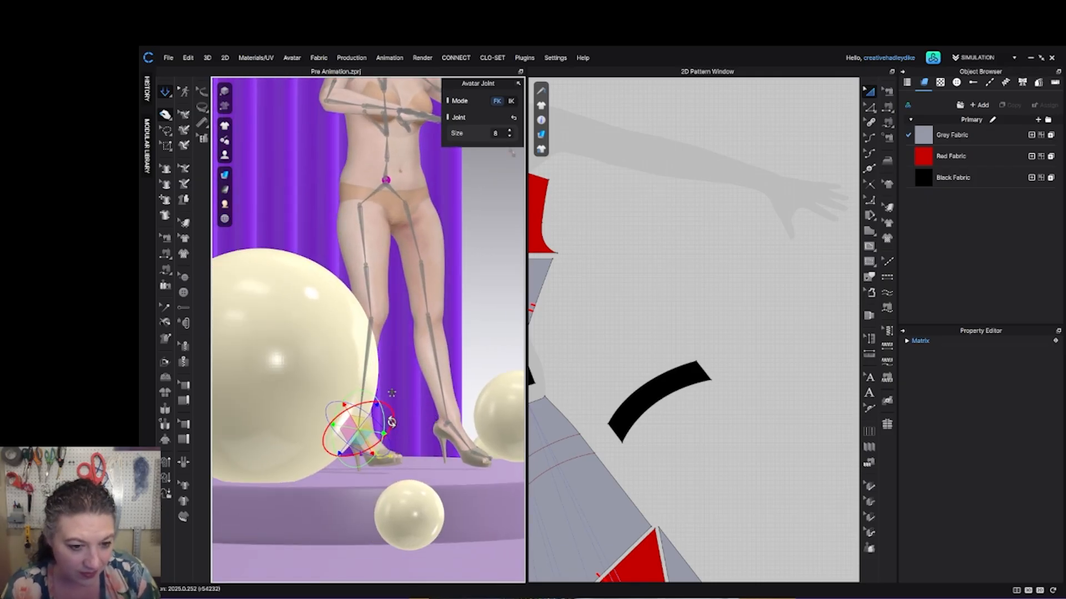
drag(392, 425, 391, 427)
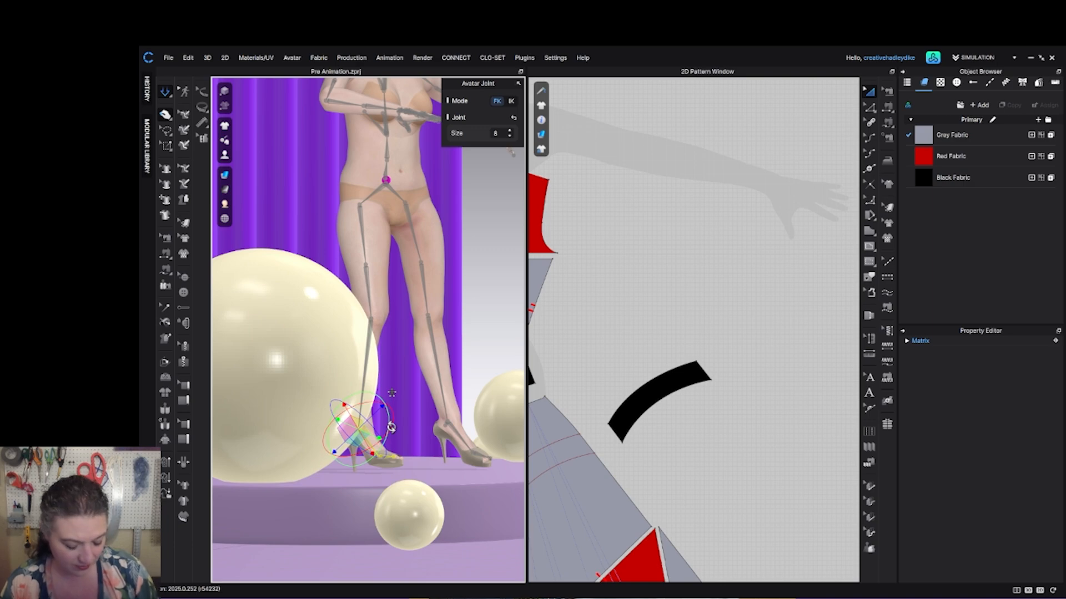
Stop the simulation and rotate the right ankle joint further to point the foot down onto the podium.
key(space)
right_click(361, 438)
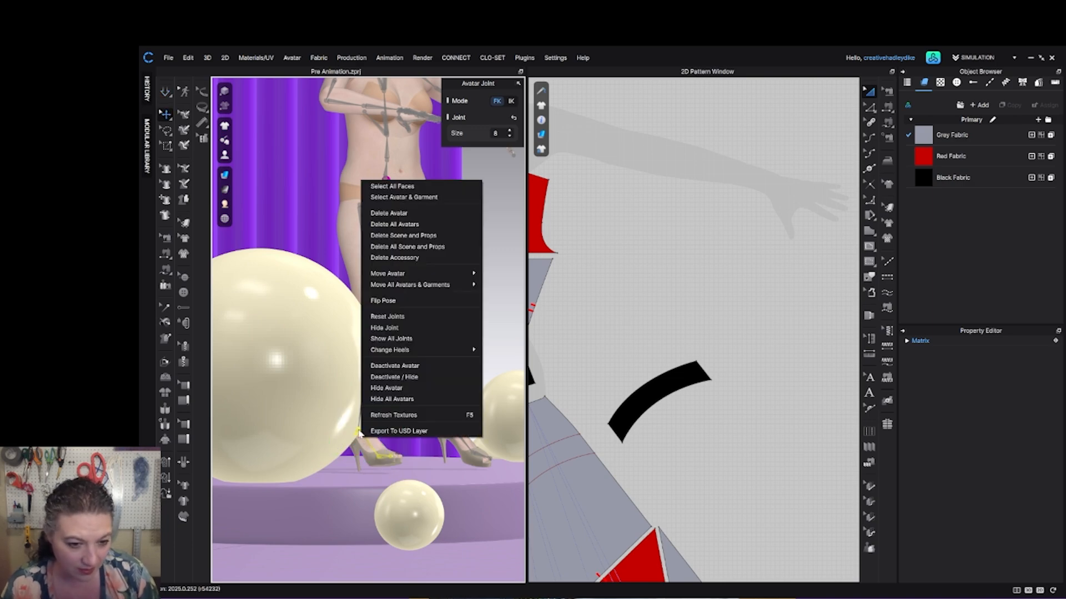
click(391, 393)
drag(378, 404, 382, 430)
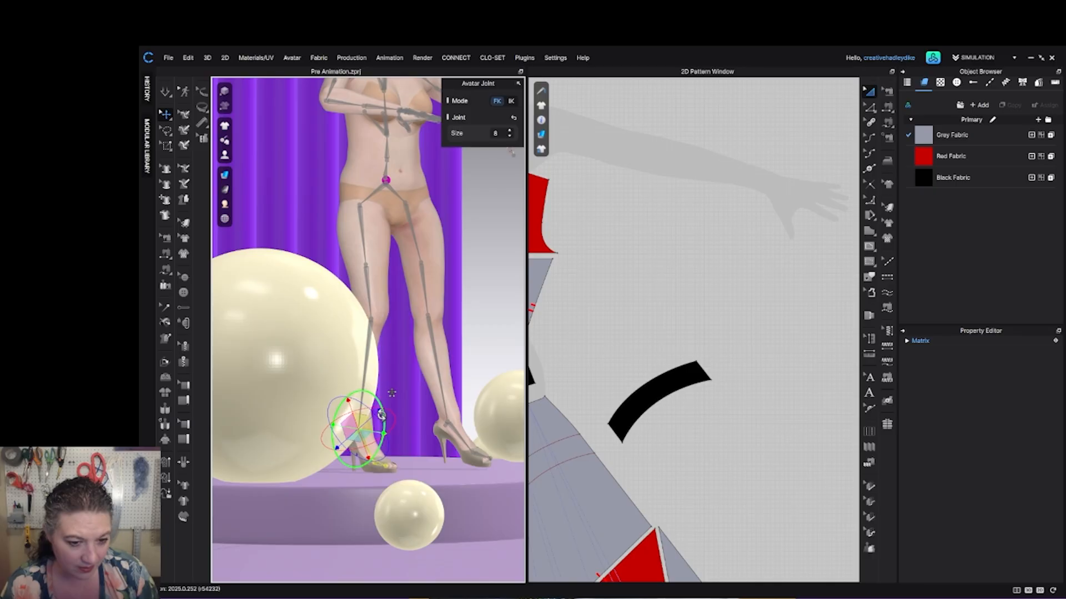
Swing the avatar's left leg further outward at the hip joint to widen the stance.
right_drag(419, 447, 472, 271)
click(428, 207)
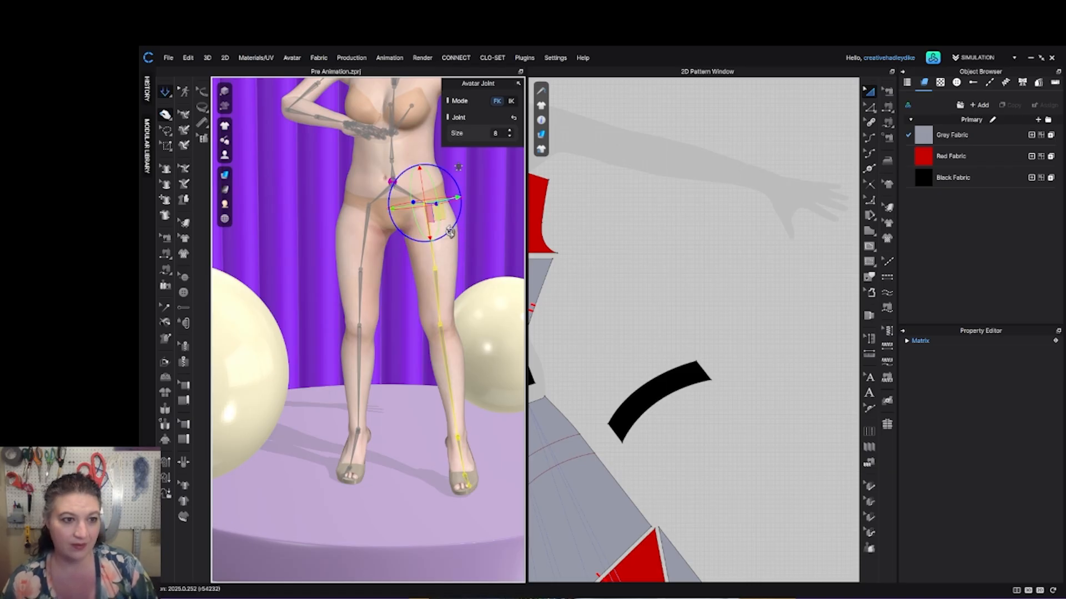
drag(449, 232, 478, 292)
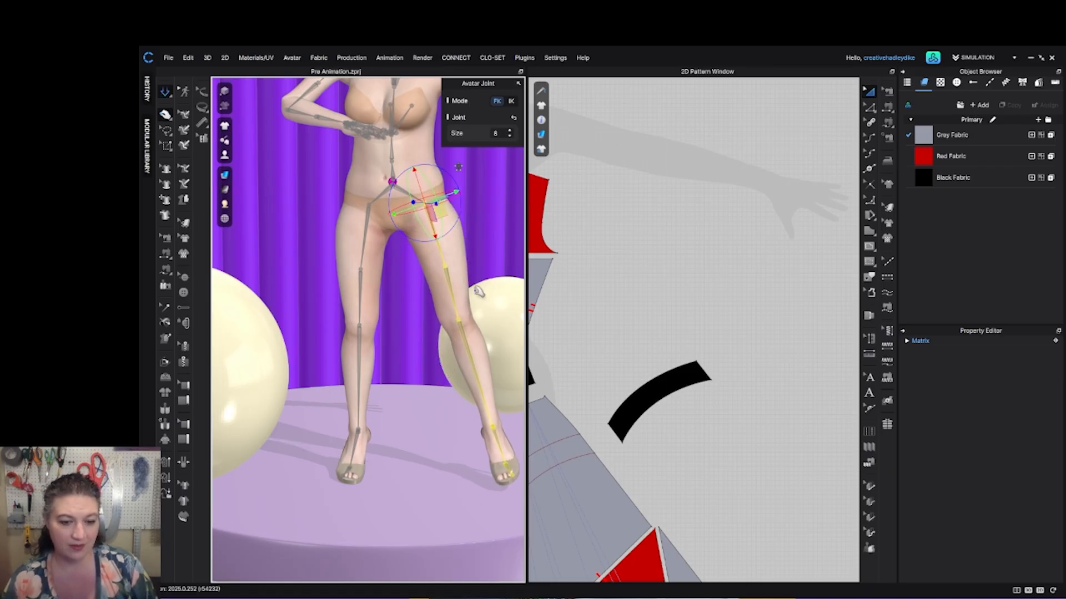
scroll(478, 292, down, 3)
middle_drag(466, 307, 447, 330)
Fine-tune the left hip rotation from the side so the leg lines up with the standing leg.
right_drag(437, 320, 401, 309)
drag(381, 268, 388, 264)
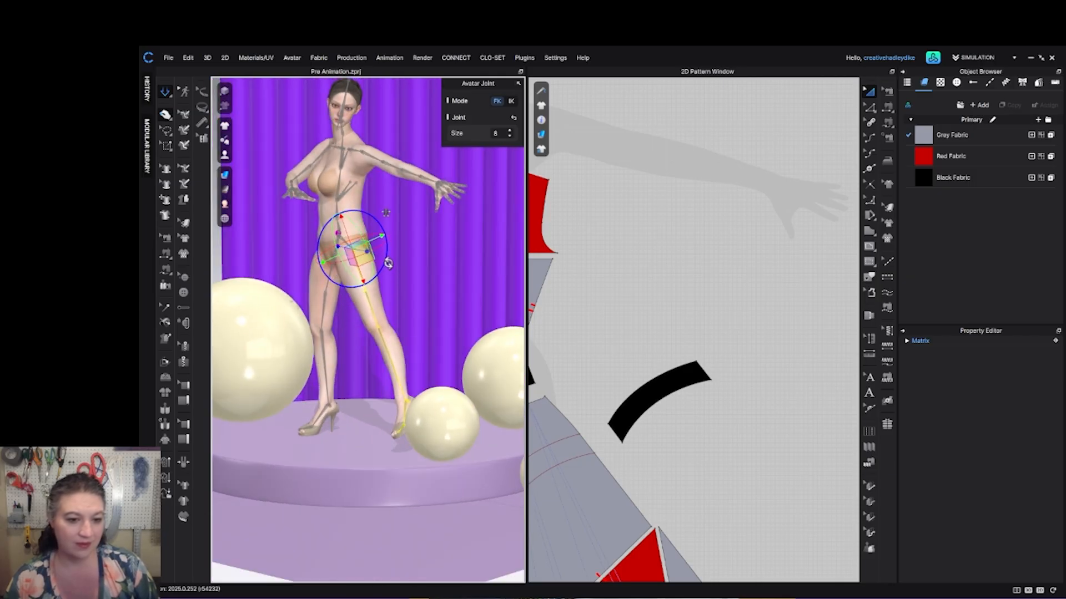
right_drag(398, 278, 340, 290)
drag(363, 288, 373, 289)
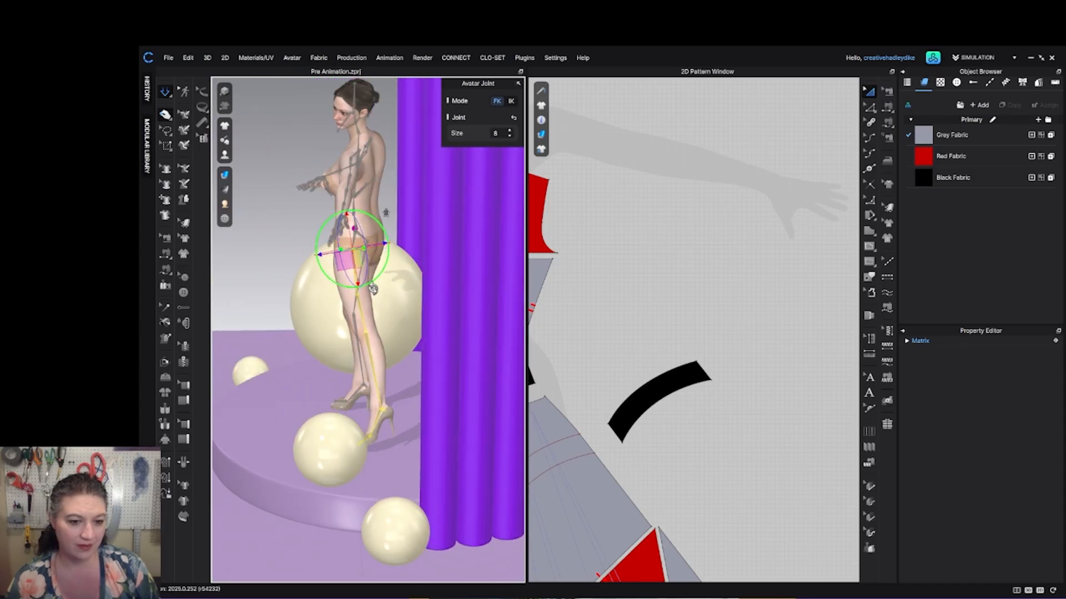
right_drag(373, 289, 450, 300)
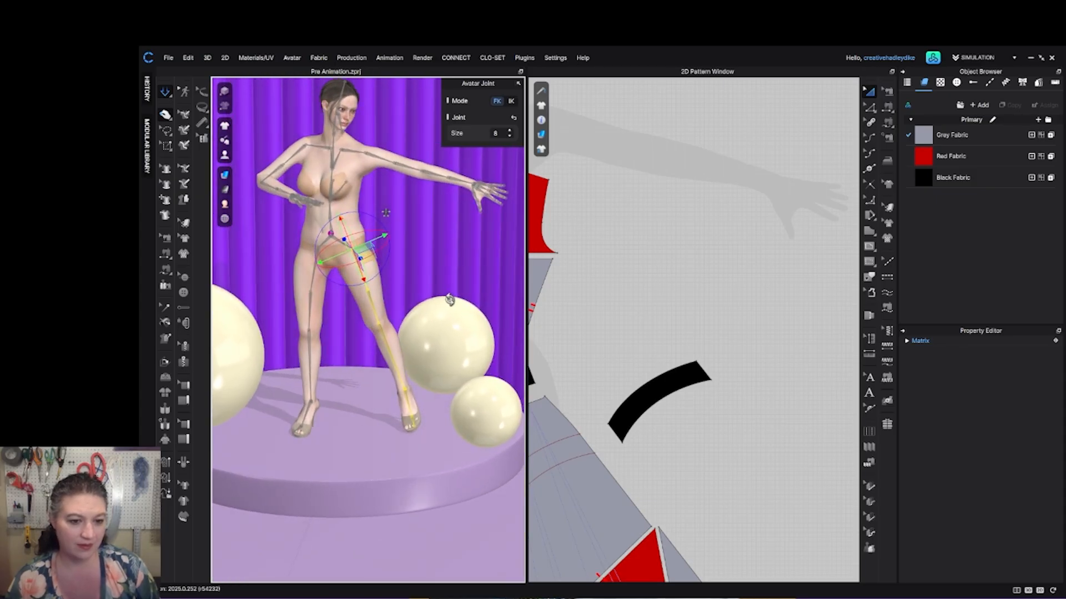
Select the avatar's left ankle joint and adjust the foot's angle against the podium.
right_drag(450, 385, 383, 420)
click(379, 410)
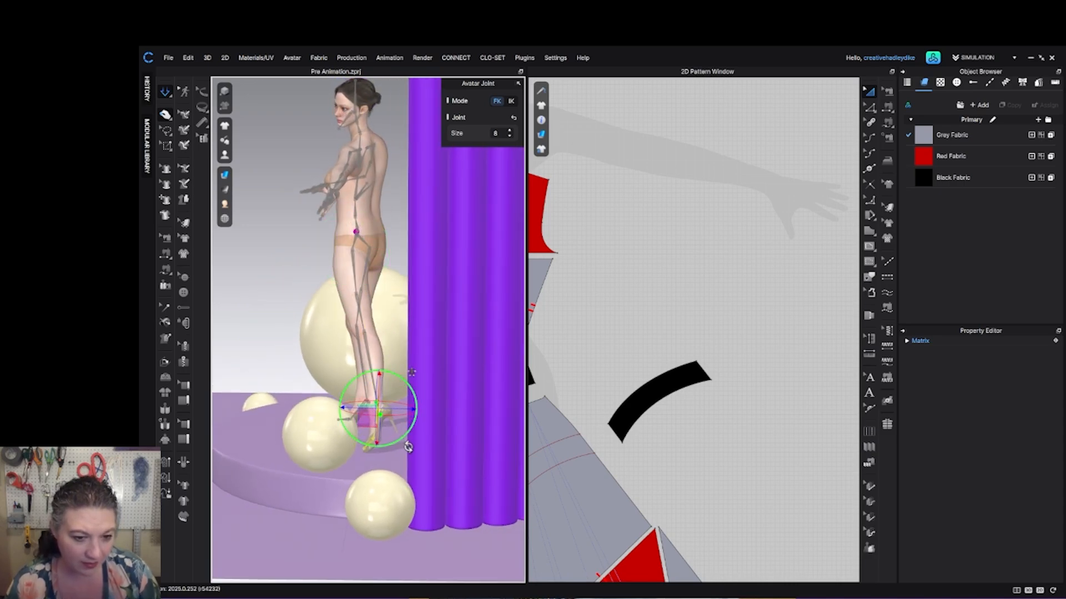
right_drag(328, 401, 432, 383)
scroll(430, 332, down, 3)
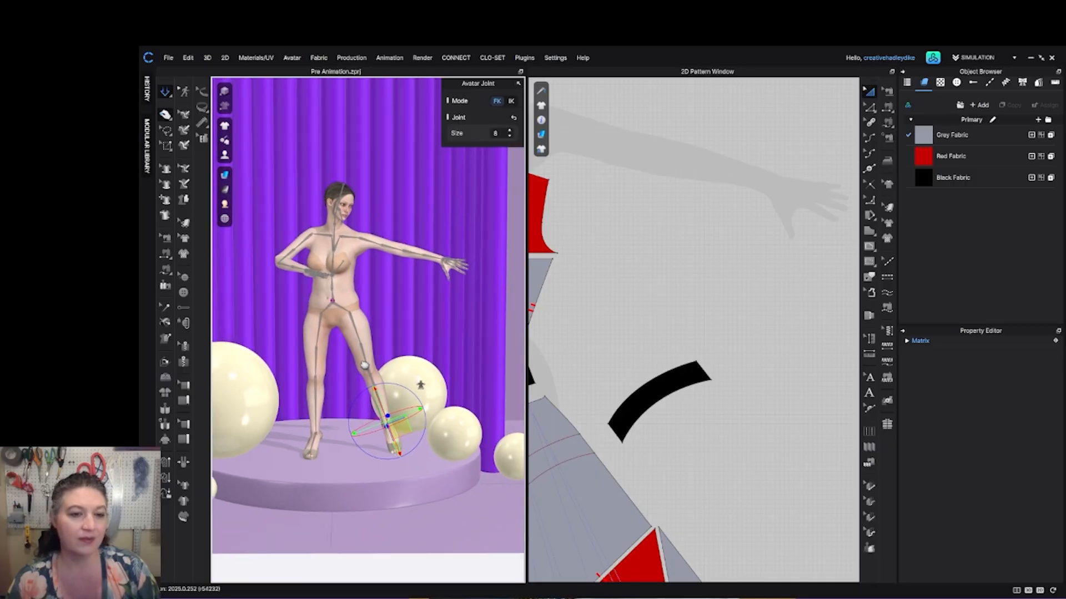
Show the dress on the avatar again and hide the avatar's joints.
click(429, 332)
key(shift+c)
scroll(418, 324, up, 4)
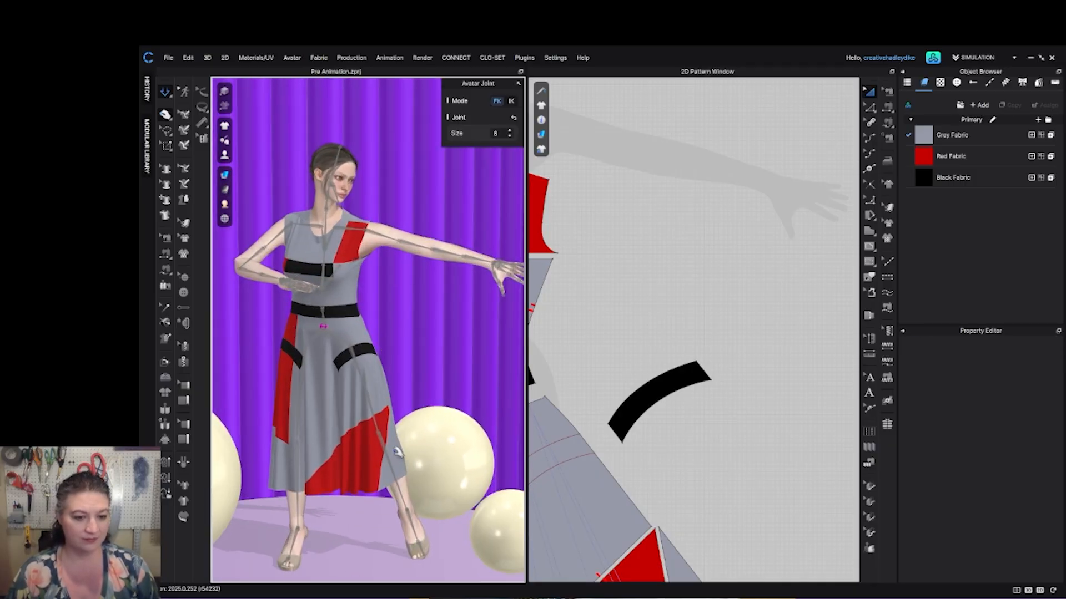
key(Escape)
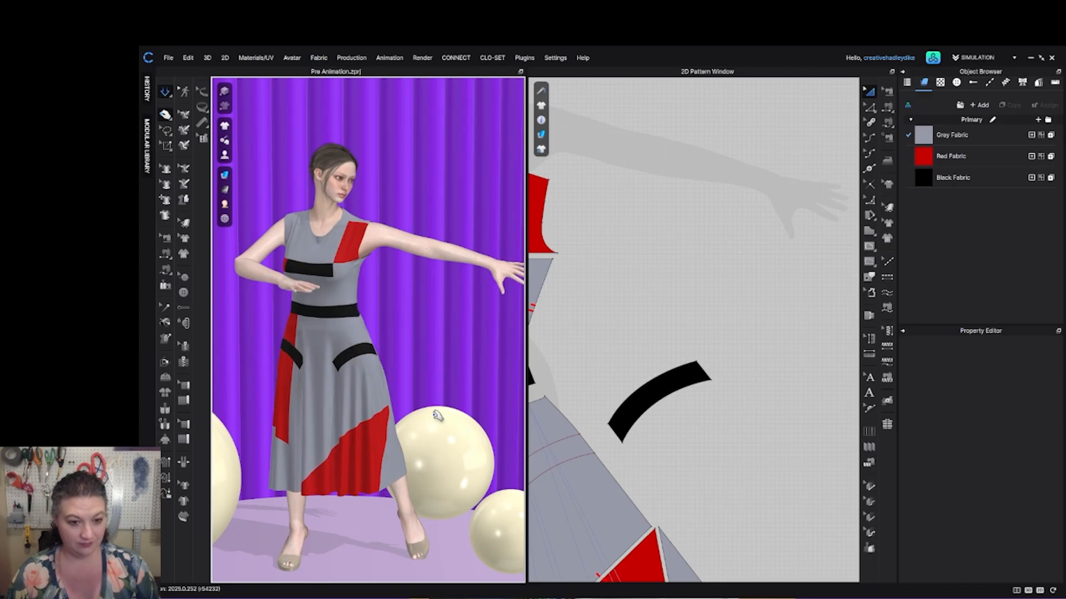
Pull the red hem panel outward during simulation and let the skirt drape over the new stance.
drag(387, 429, 442, 355)
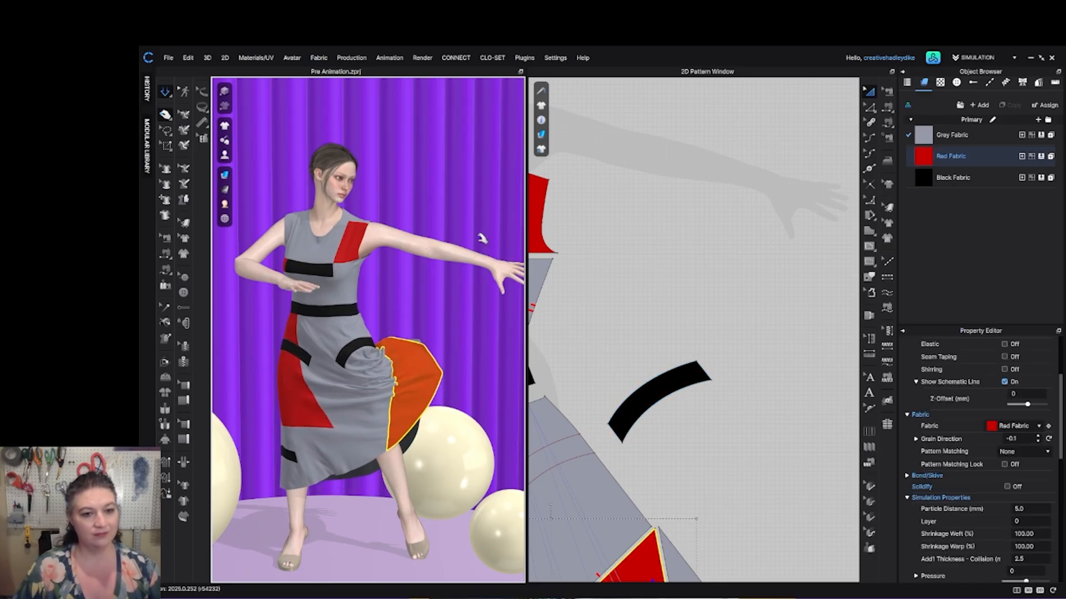
scroll(427, 304, down, 3)
scroll(428, 304, down, 3)
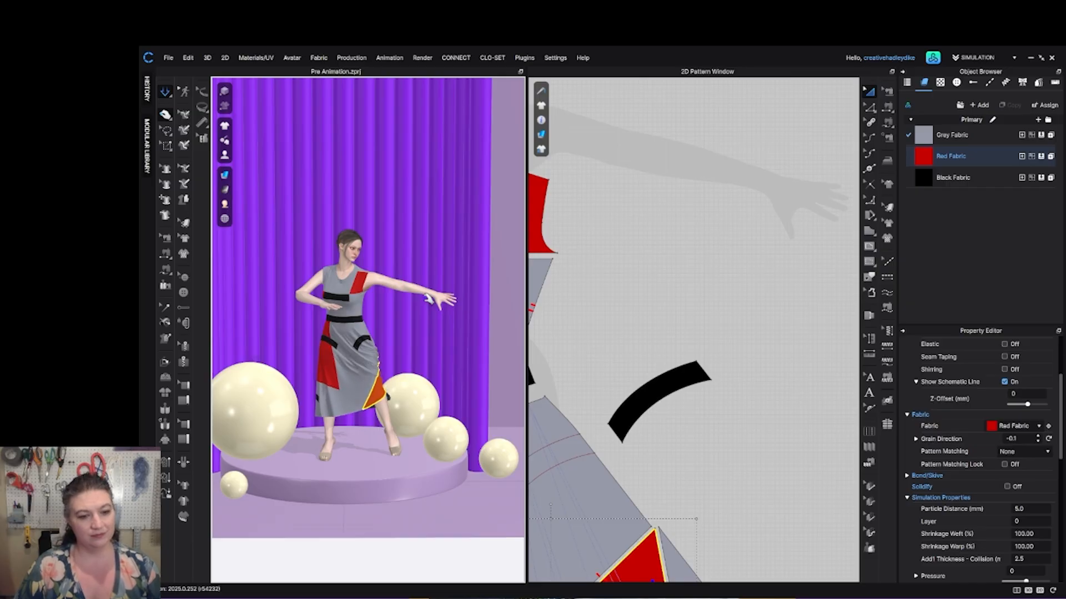
scroll(414, 317, up, 3)
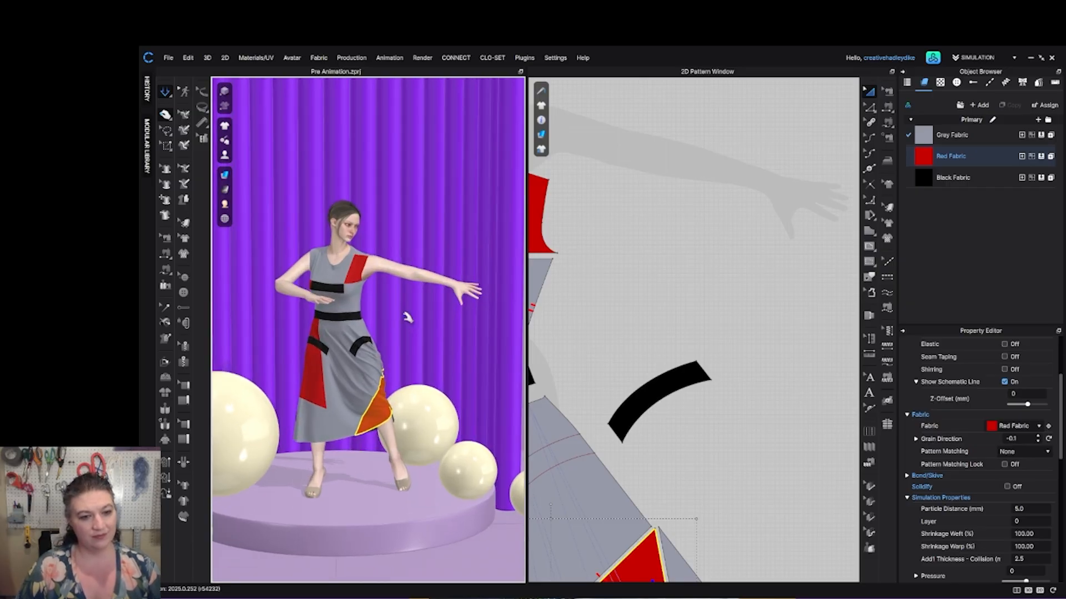
scroll(407, 317, up, 2)
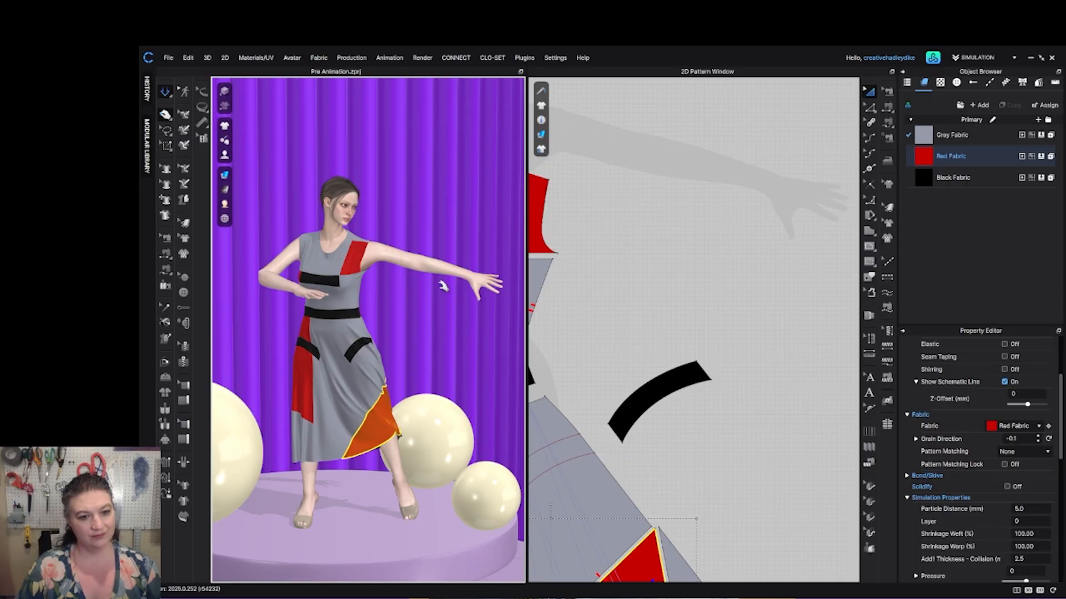
scroll(441, 313, down, 1)
Apply a more relaxed library hand pose to both of the avatar's hands.
right_drag(459, 305, 516, 411)
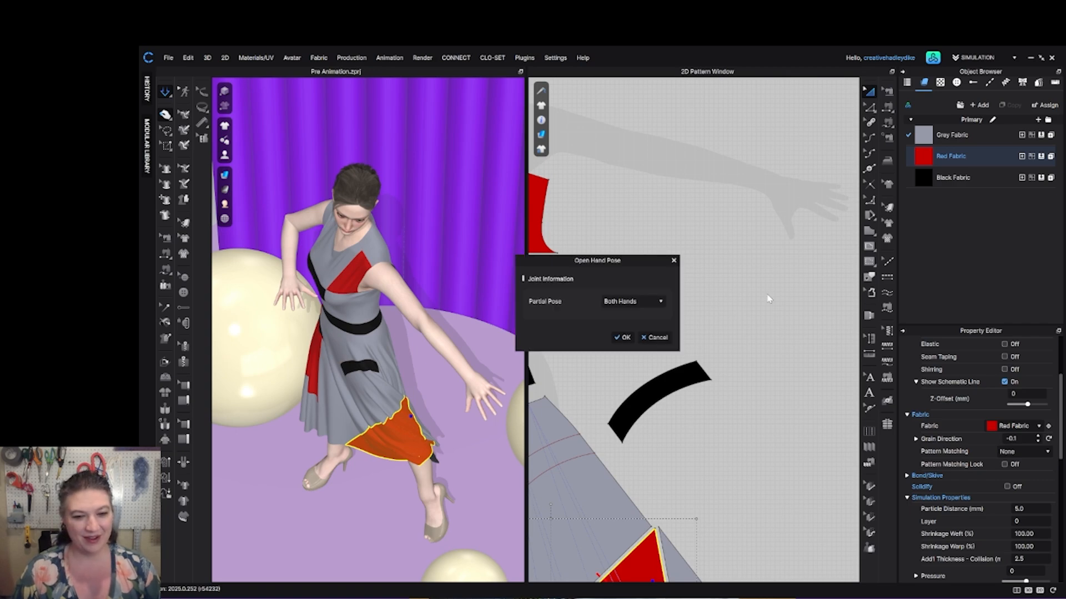
click(623, 337)
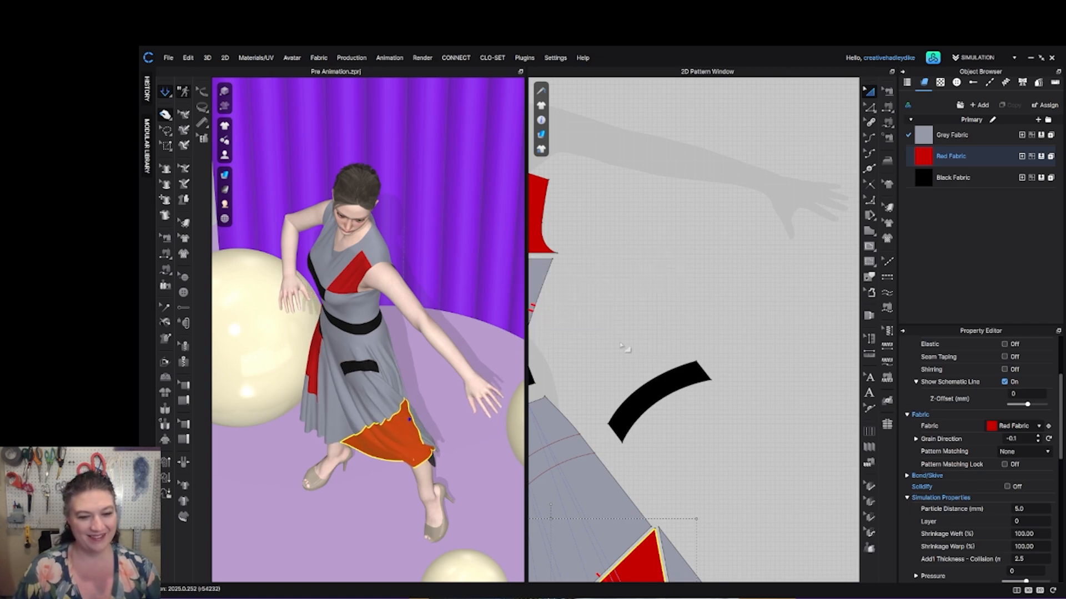
right_drag(408, 398, 441, 355)
scroll(470, 366, down, 3)
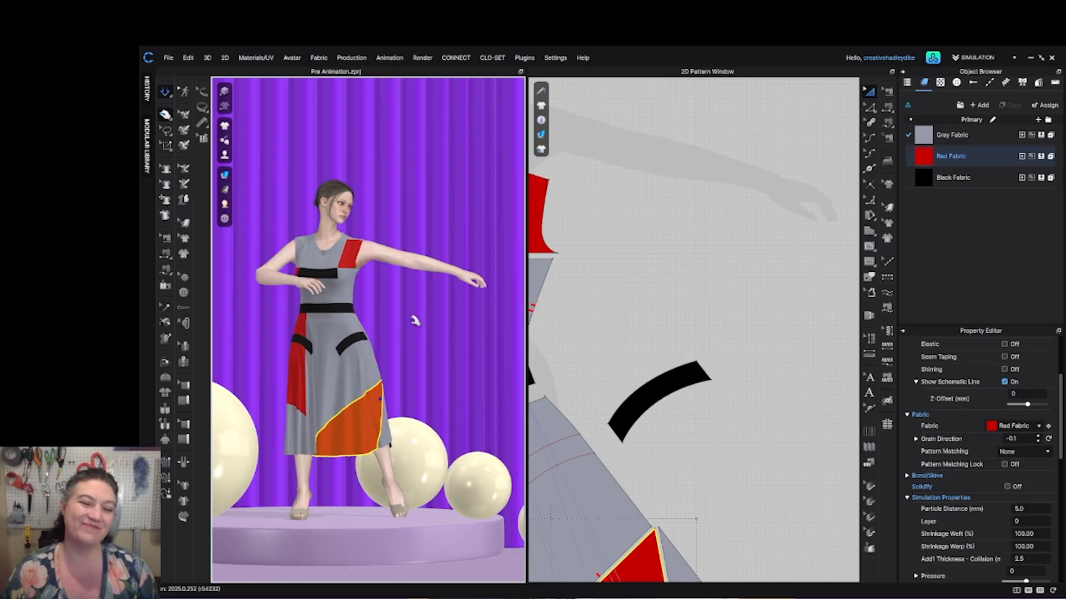
Frame the posed avatar from the front, stop the simulation and clear the selection.
mouse_move(411, 316)
right_down()
mouse_move(269, 333)
mouse_move(413, 325)
right_up()
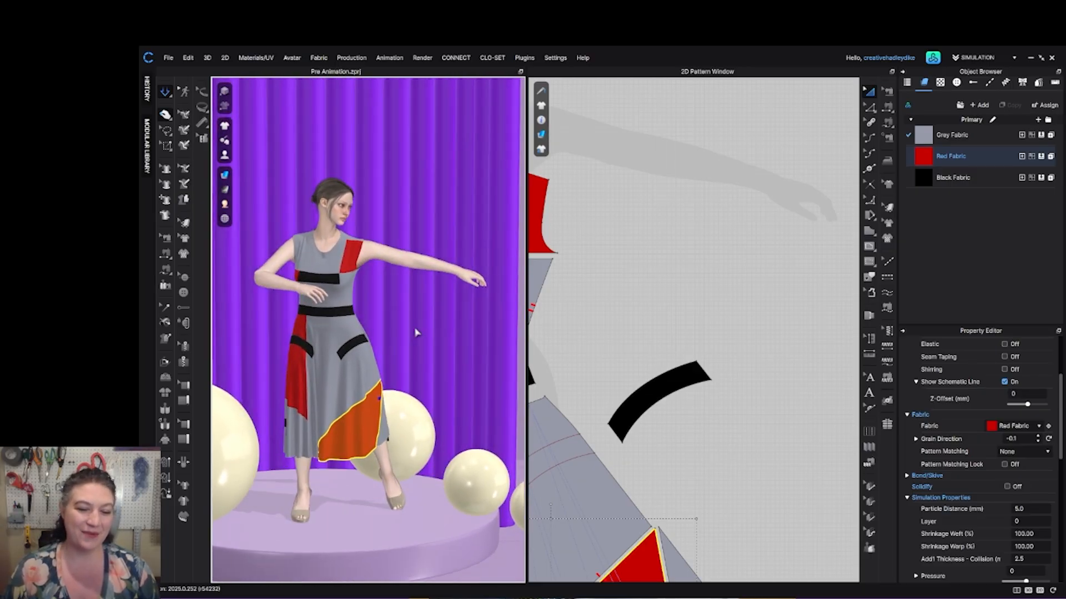
scroll(414, 331, up, 4)
scroll(414, 332, down, 3)
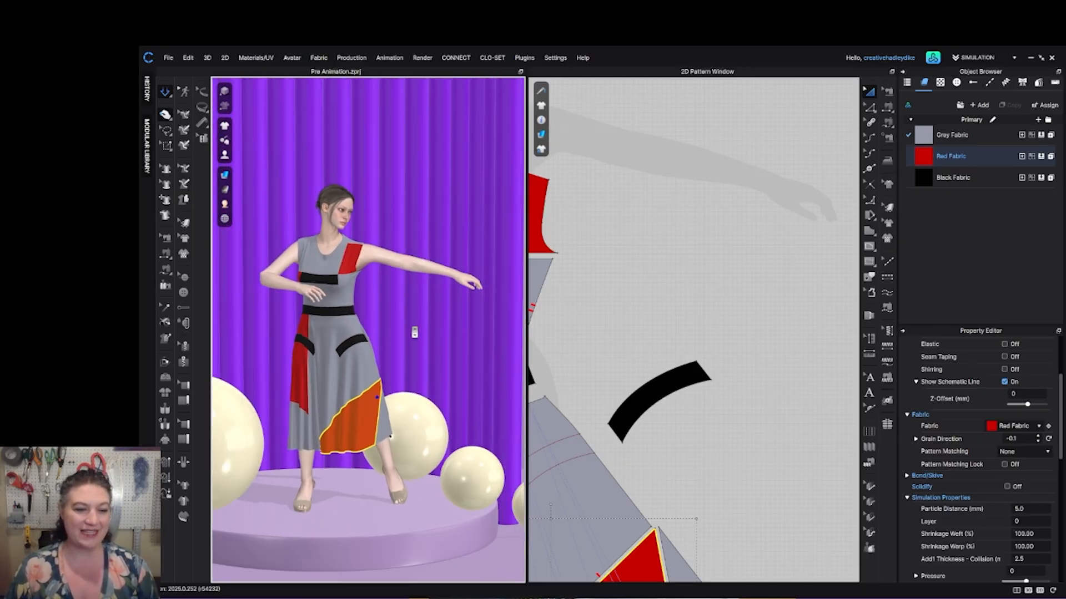
key(space)
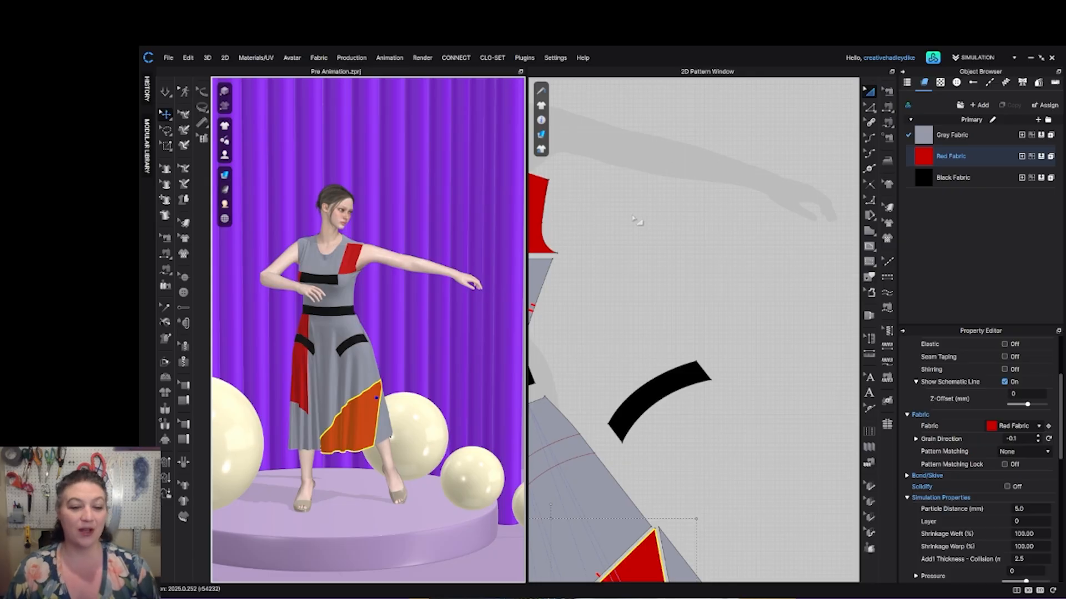
click(476, 364)
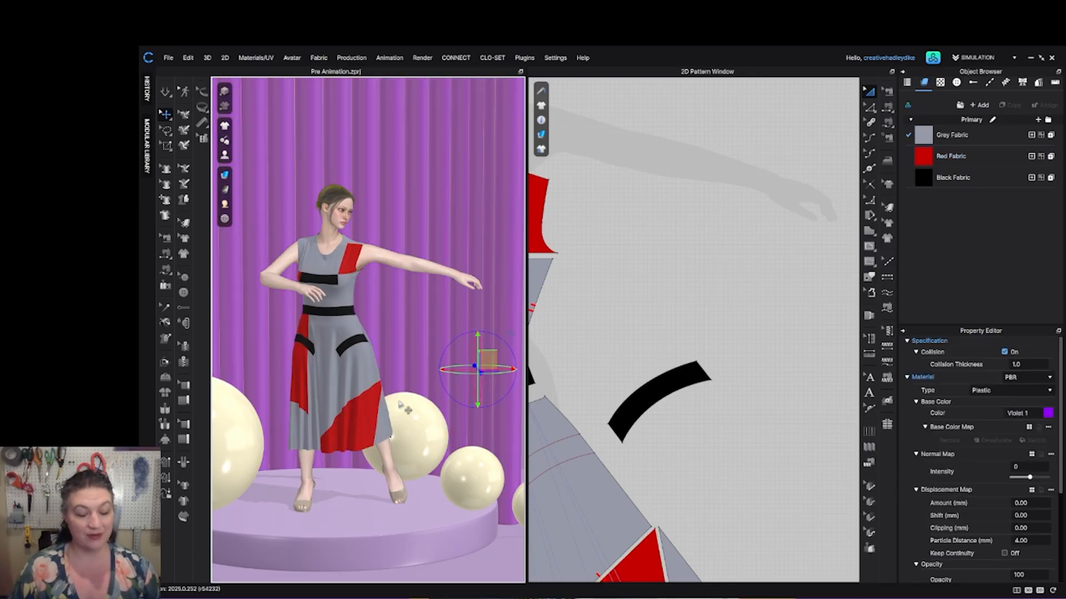
click(567, 385)
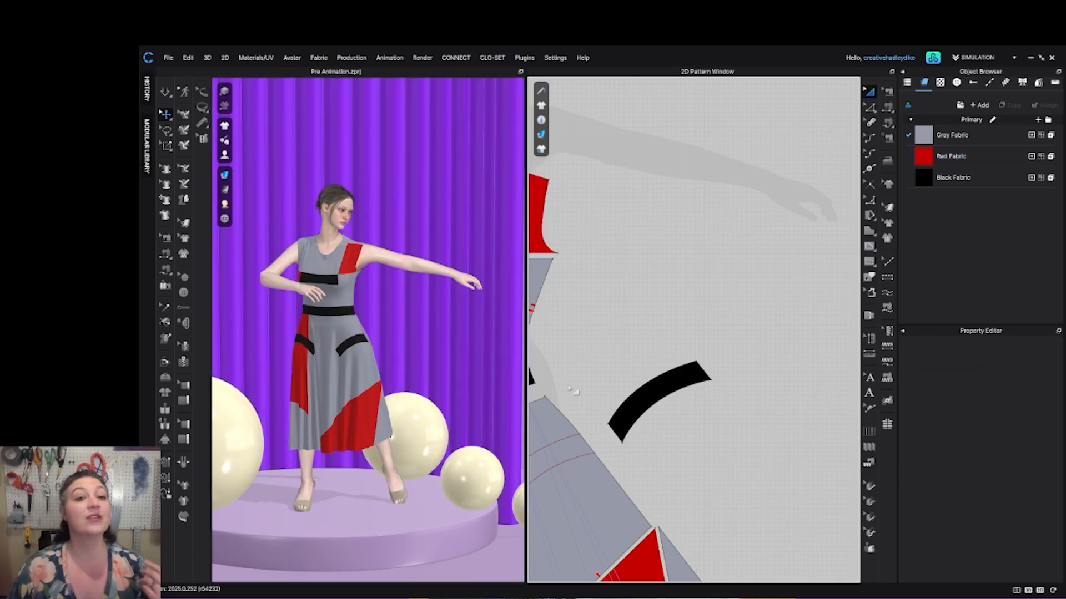
Open the Render window and start an interactive render of the stage scene.
click(423, 58)
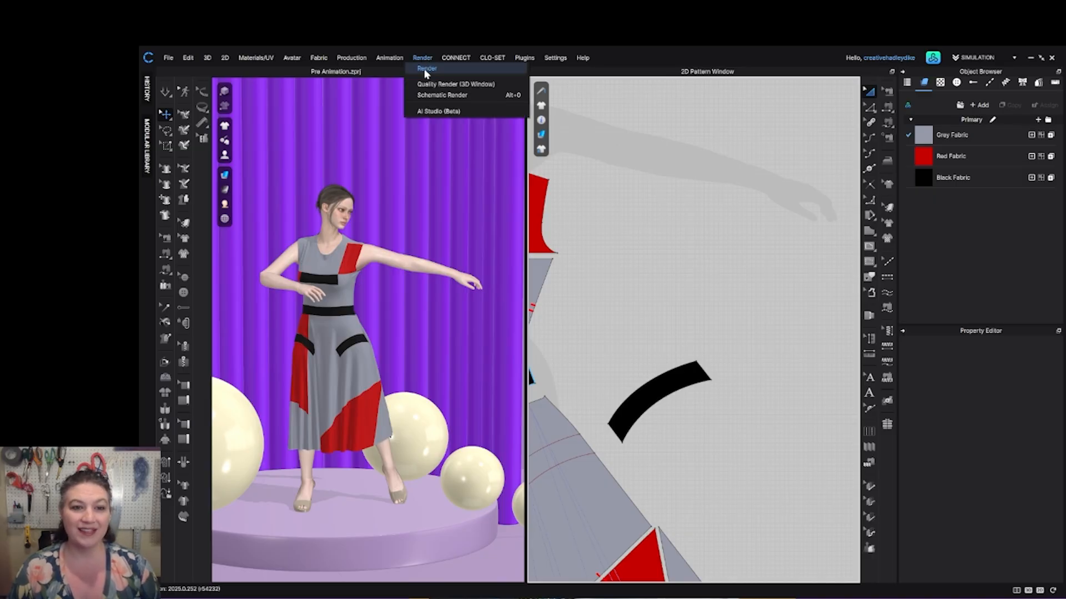
click(425, 79)
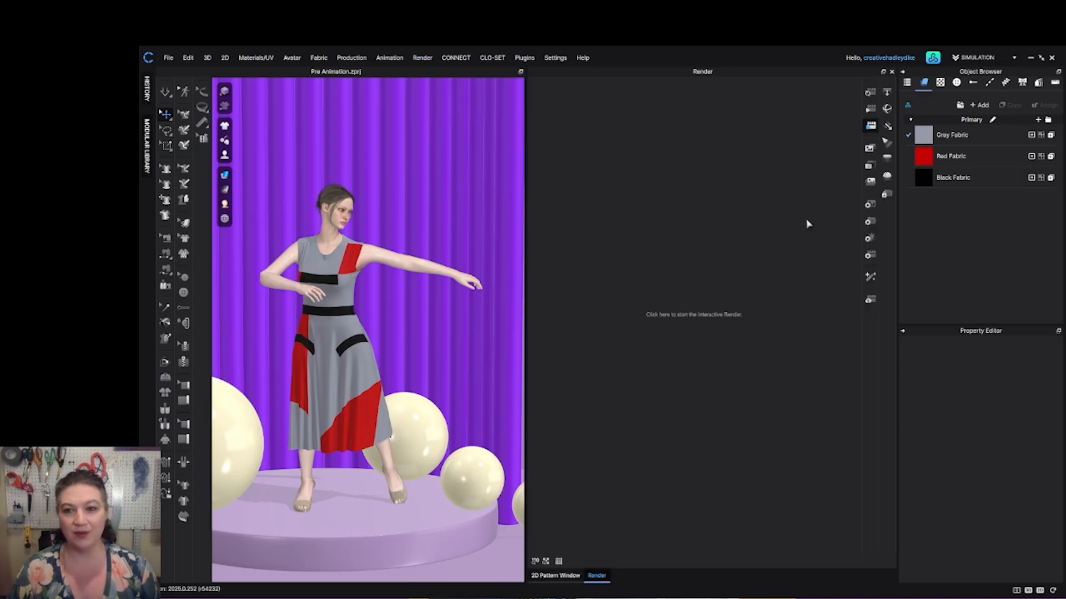
click(874, 109)
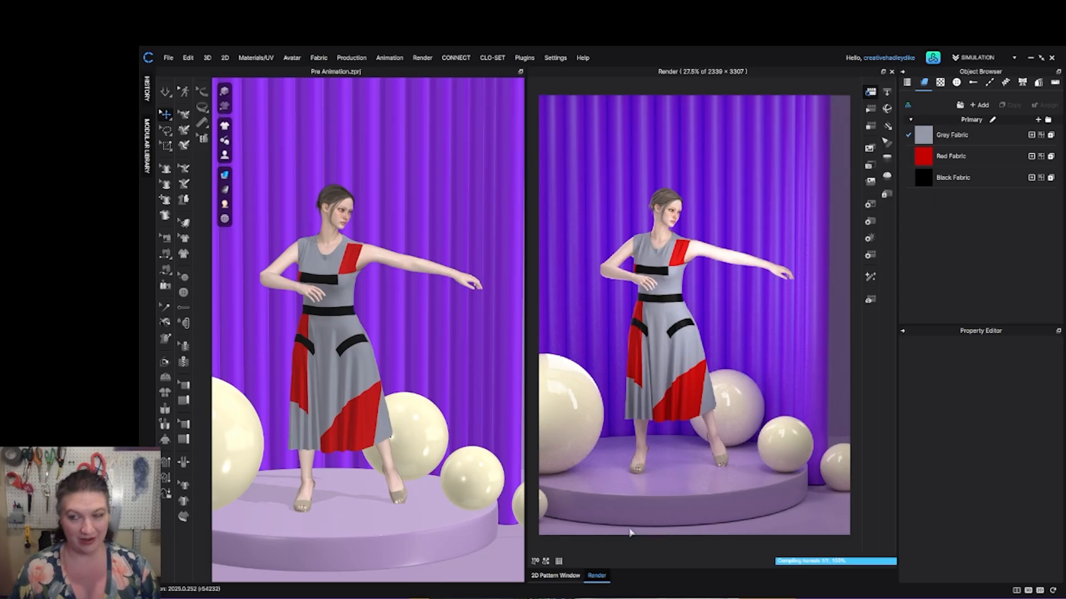
Open the render properties and examine the finish conditions, including the maximum render time.
click(870, 256)
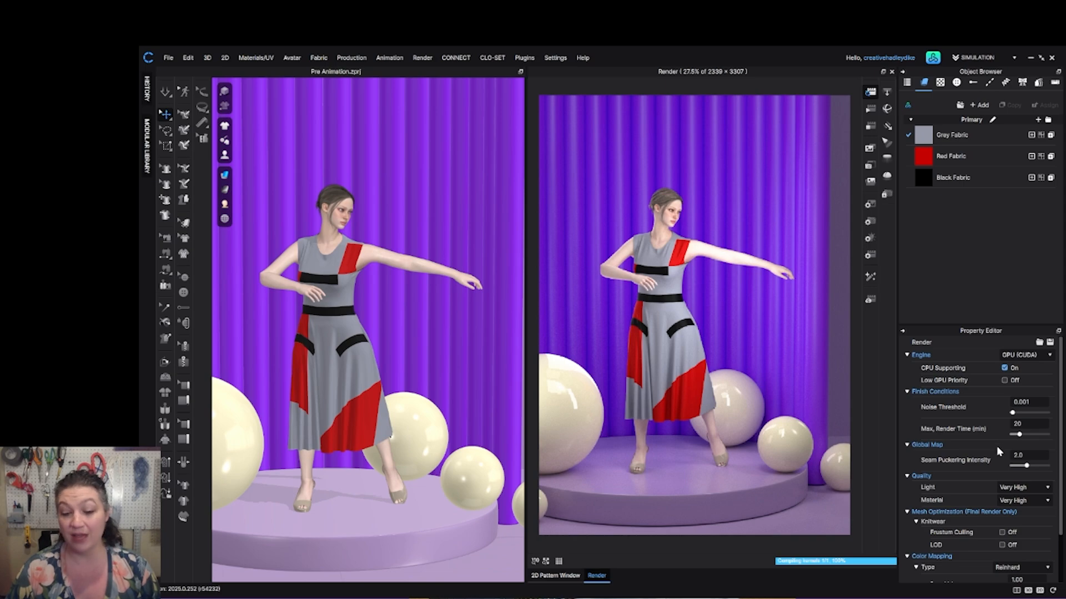
click(1026, 422)
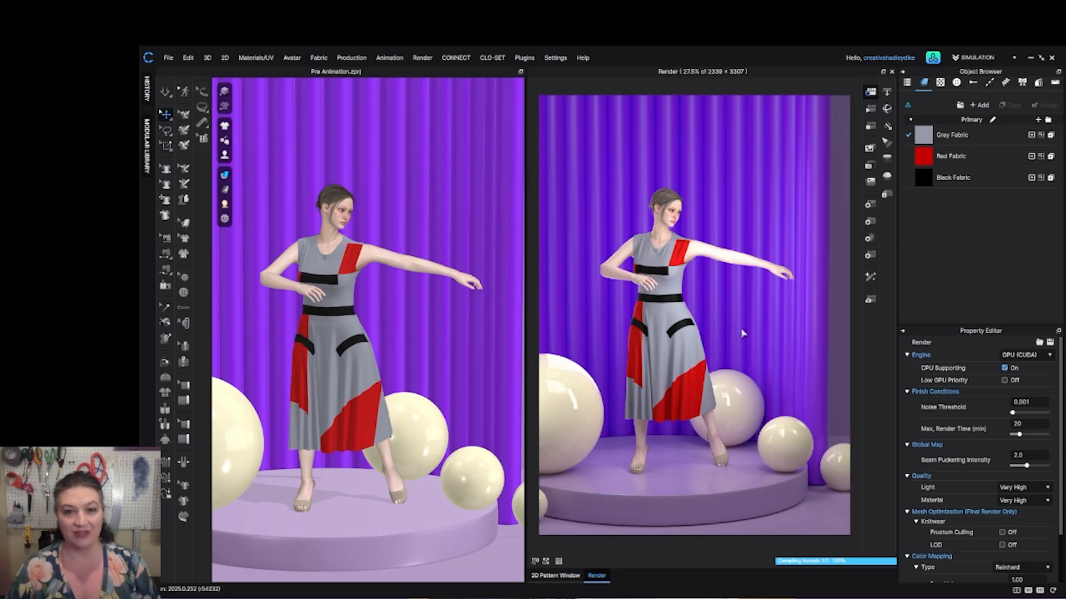
double_click(1020, 425)
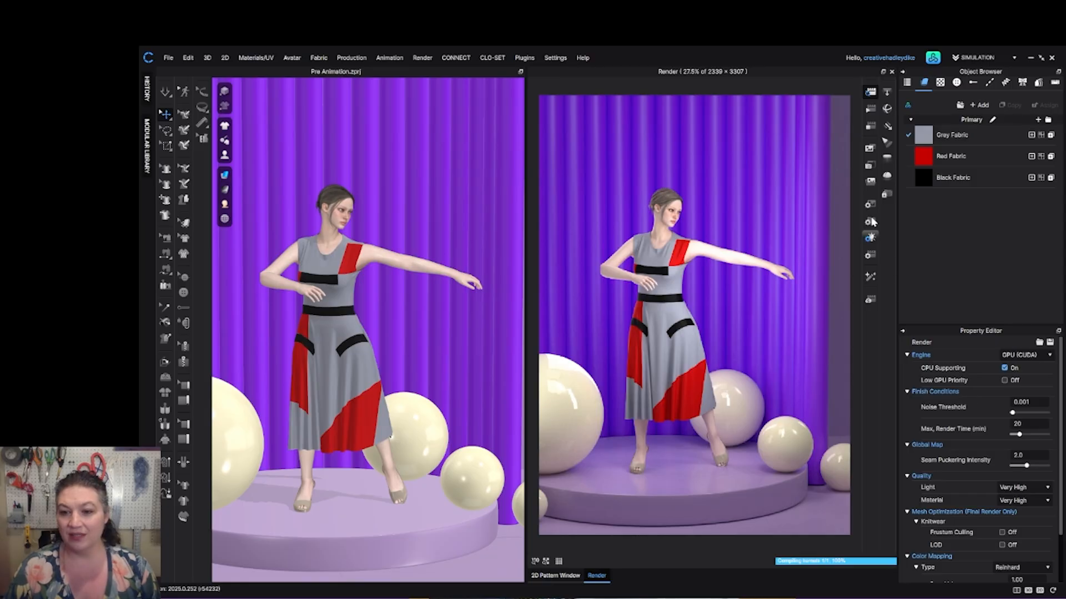
Open the light properties and switch off the Dome Light in the render.
click(870, 237)
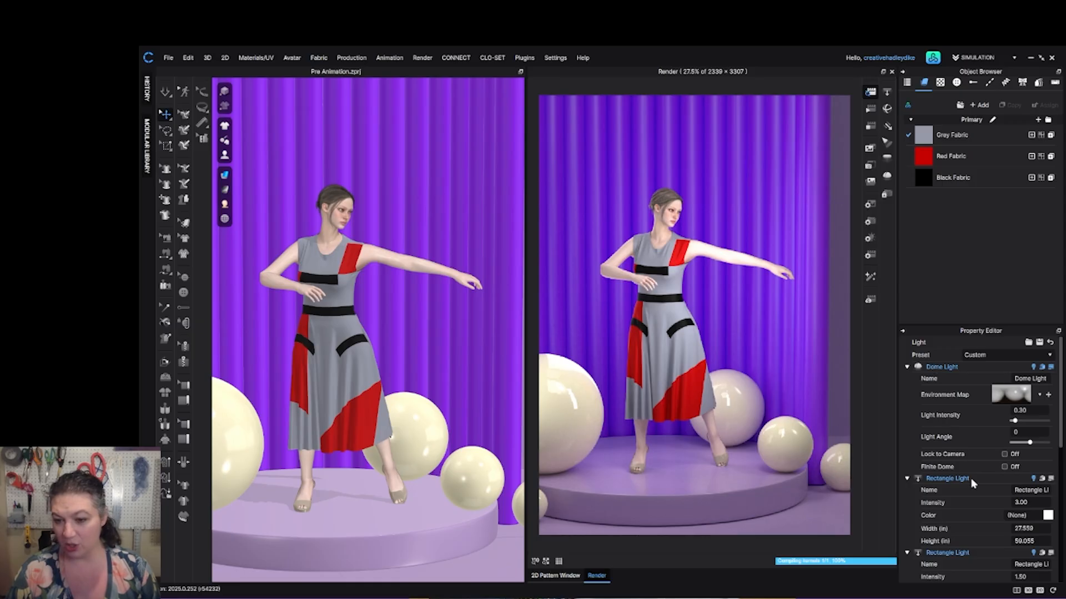
click(1033, 368)
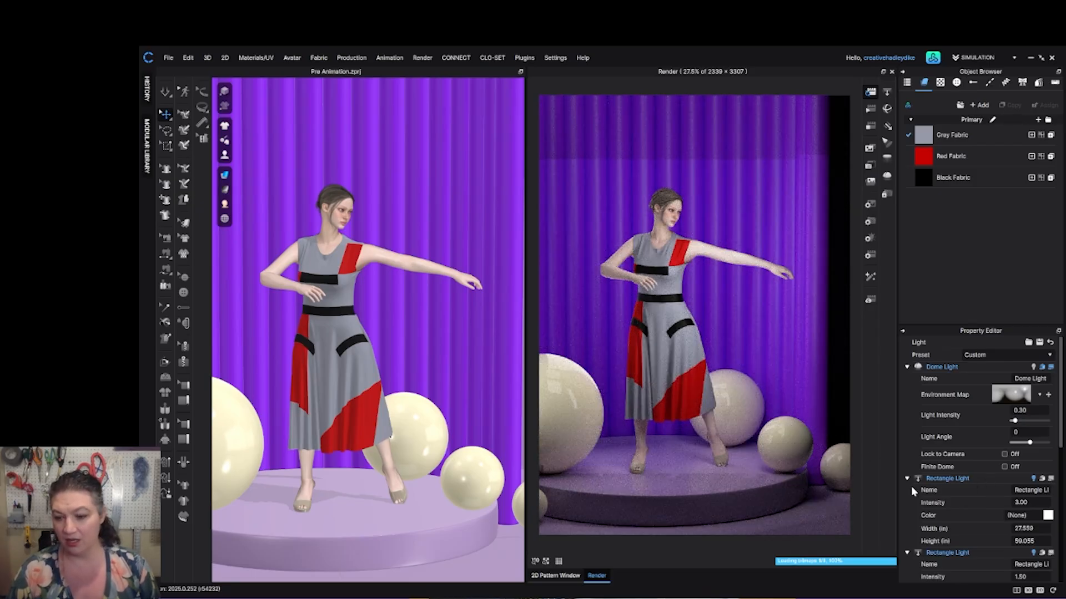
Review the scene's light settings and switch off the first Rectangle Light in the render.
scroll(969, 483, down, 1)
scroll(968, 476, down, 1)
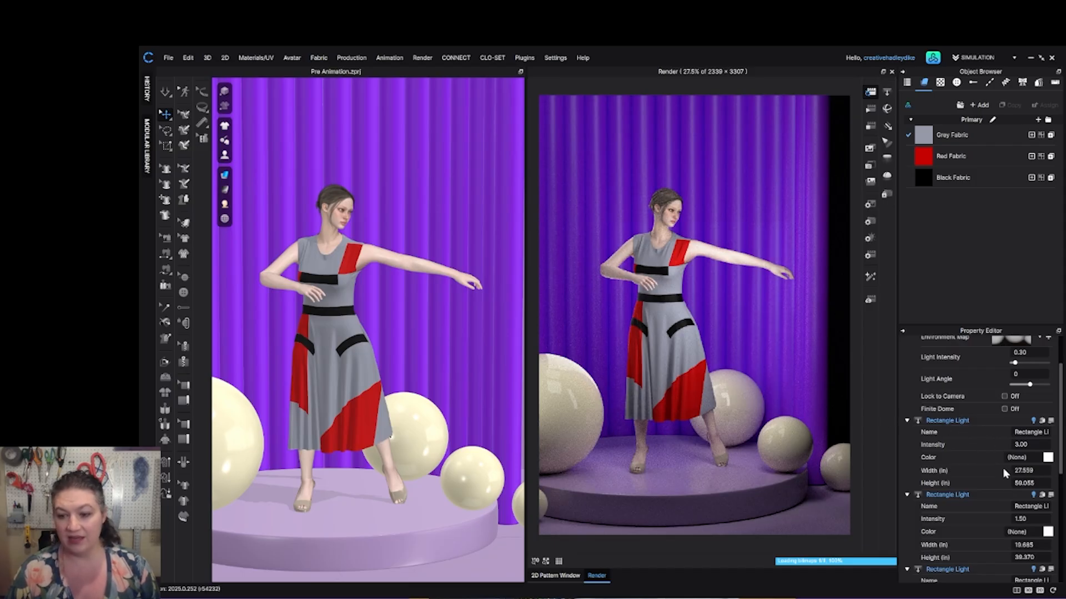
scroll(977, 491, down, 8)
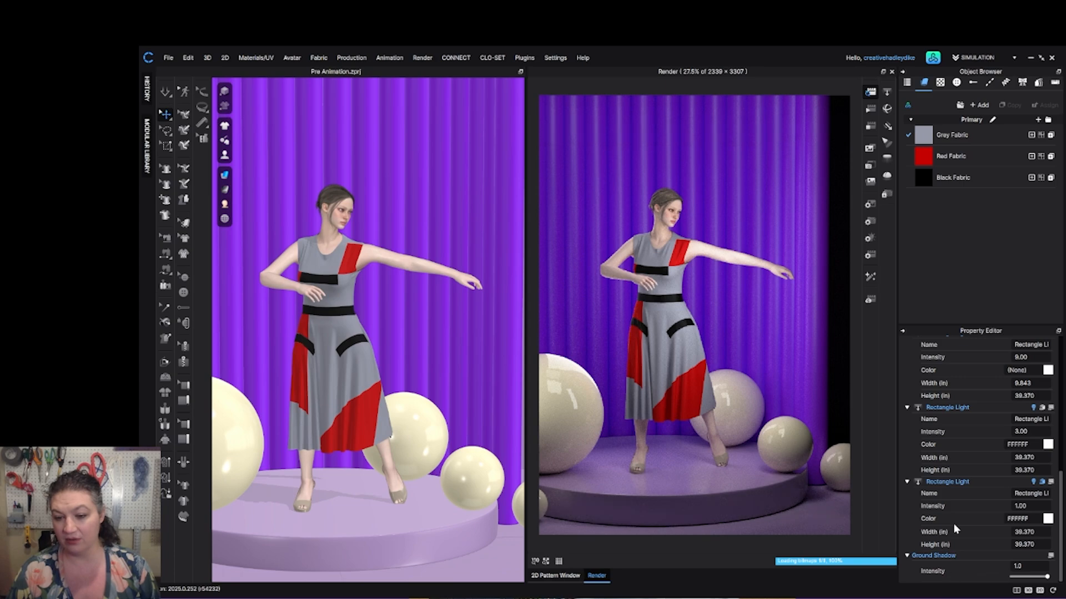
scroll(953, 524, up, 8)
scroll(963, 485, up, 1)
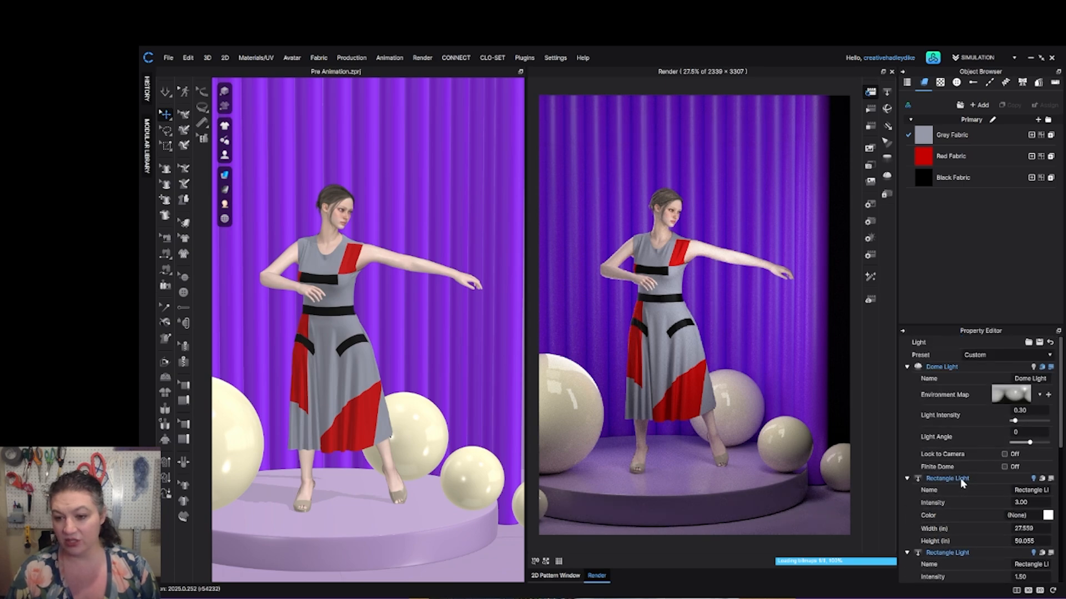
scroll(972, 433, down, 1)
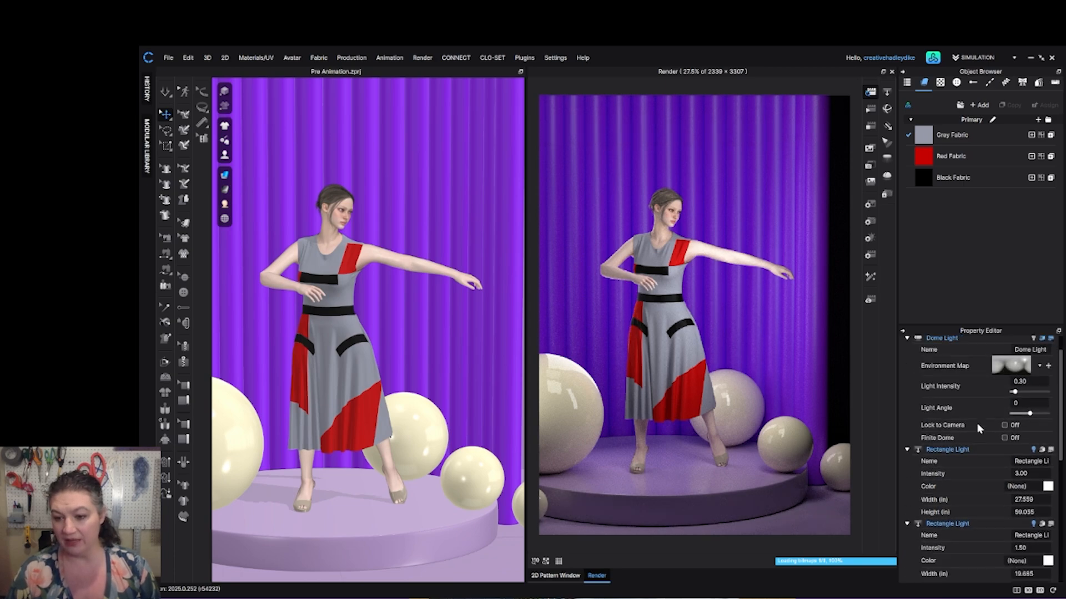
click(1033, 449)
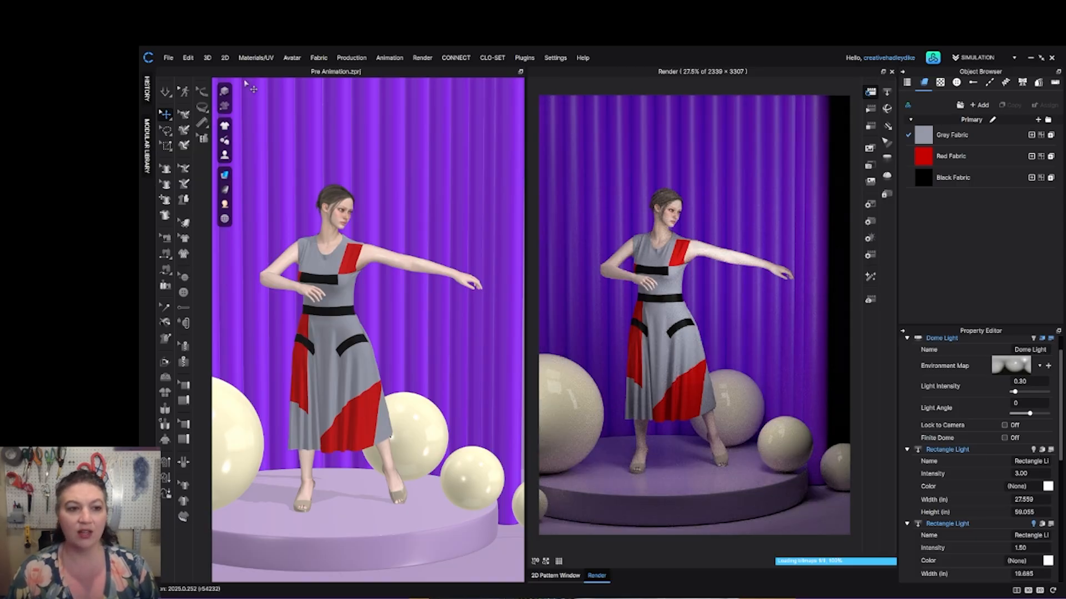
Switch the 3D view to high-quality display and frame the avatar slightly closer for the interactive render.
click(224, 92)
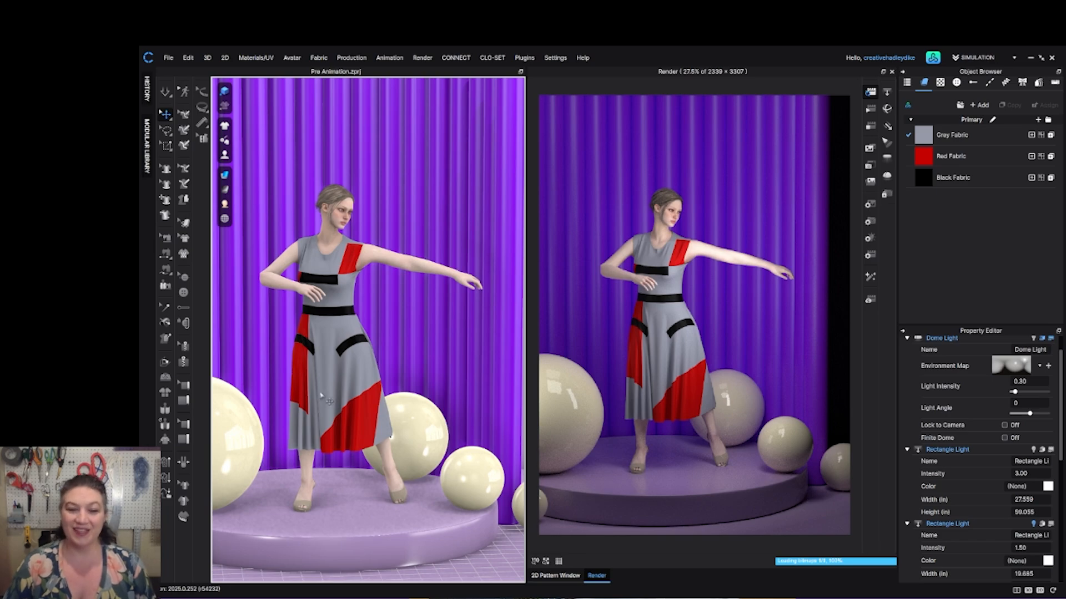
right_drag(371, 403, 361, 401)
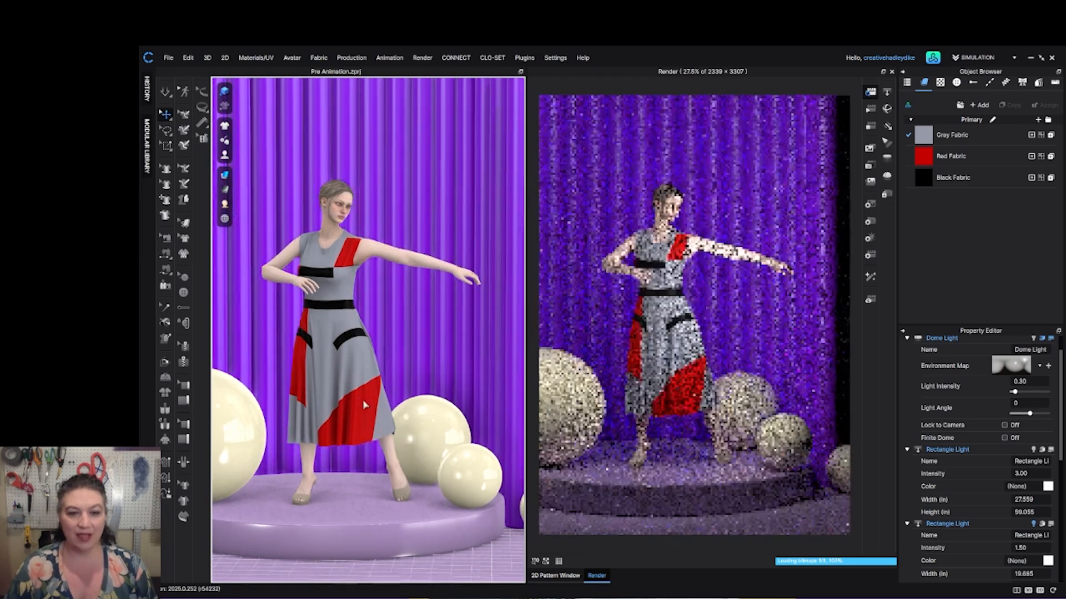
middle_drag(364, 403, 363, 432)
scroll(401, 408, up, 1)
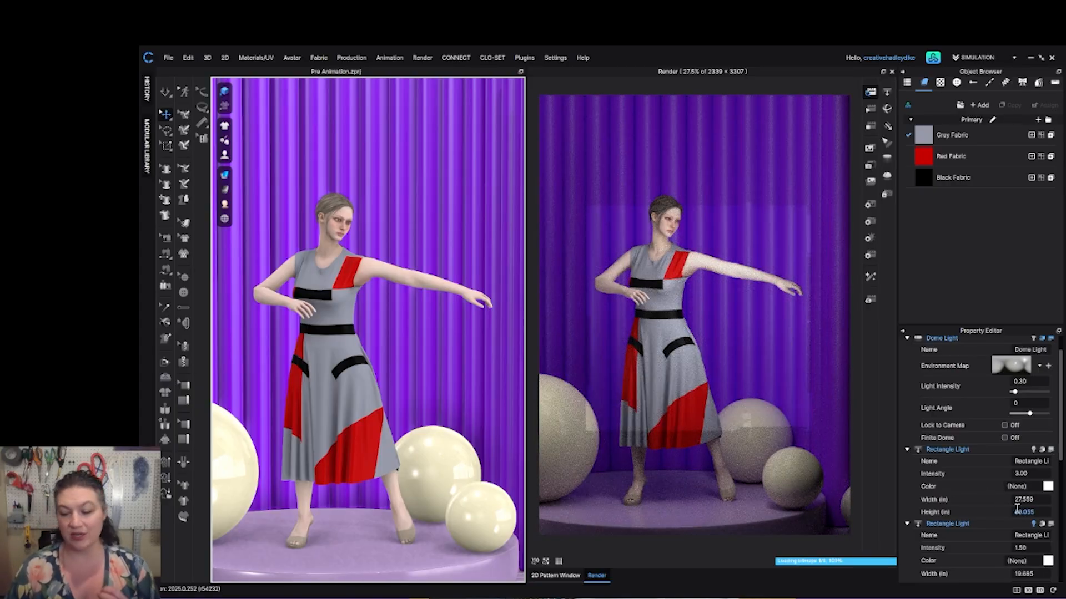
Set the first Rectangle Light's color to Red 1 and switch the light back on in the render.
click(1017, 500)
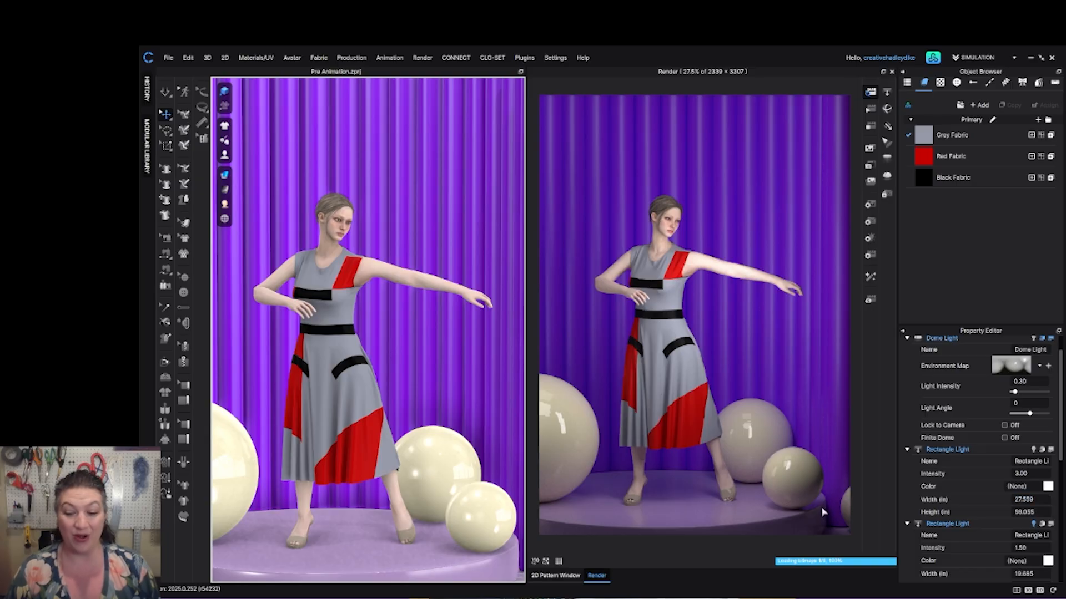
click(1047, 487)
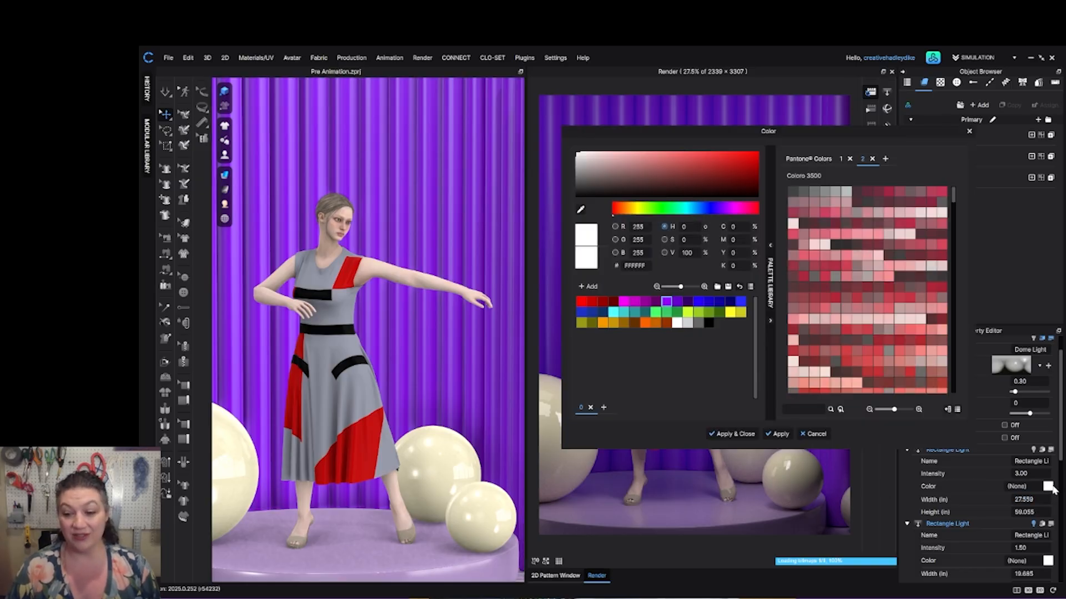
click(581, 303)
click(739, 434)
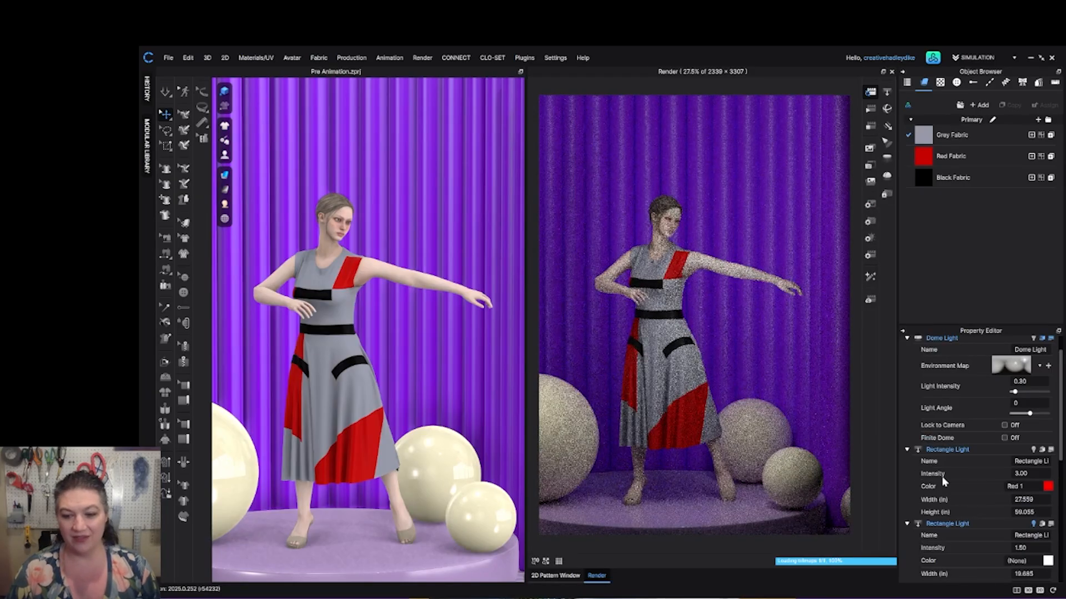
click(1032, 450)
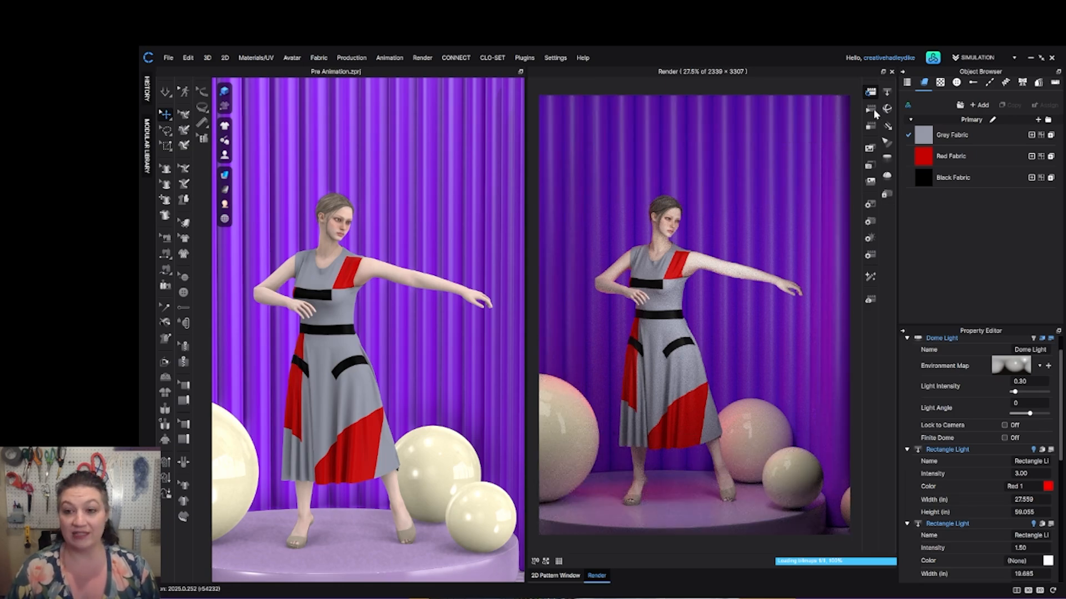
Show the first four Rectangle Lights as visible panels in the 3D view of the whole stage.
scroll(393, 411, down, 6)
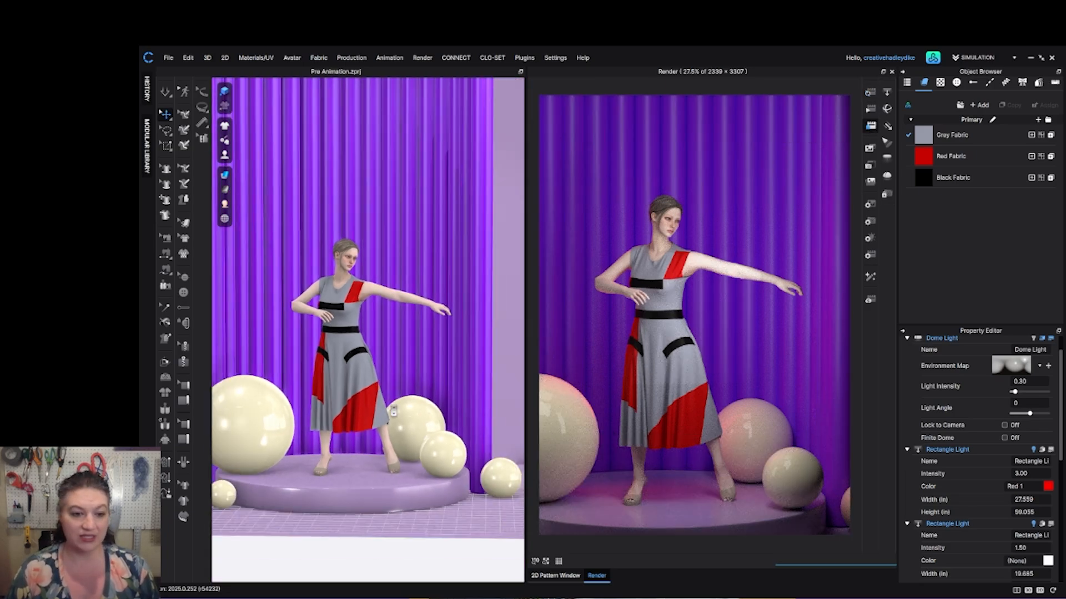
scroll(394, 411, up, 4)
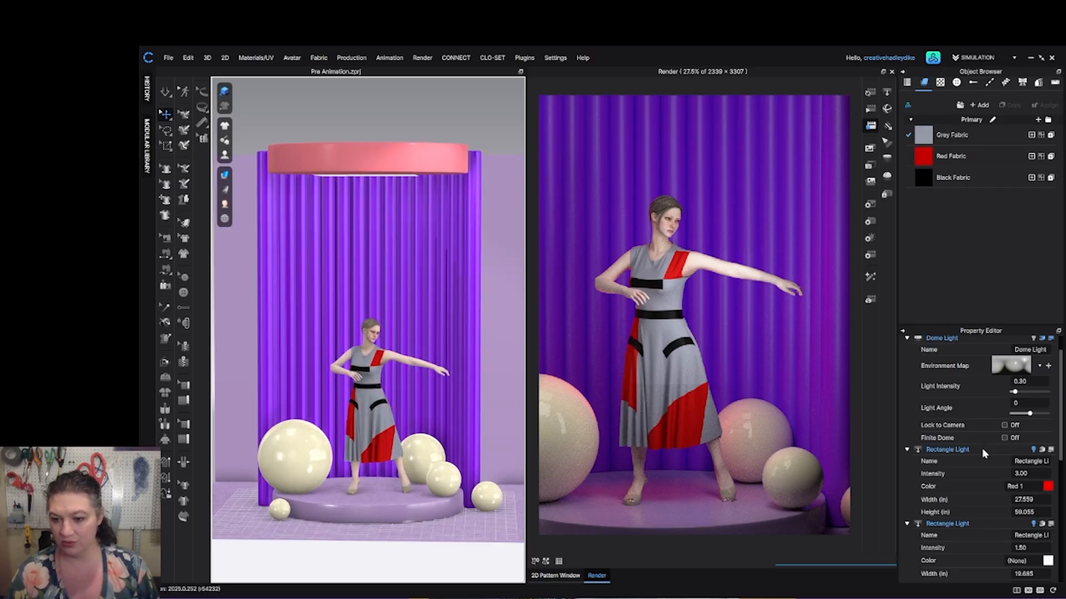
click(1042, 453)
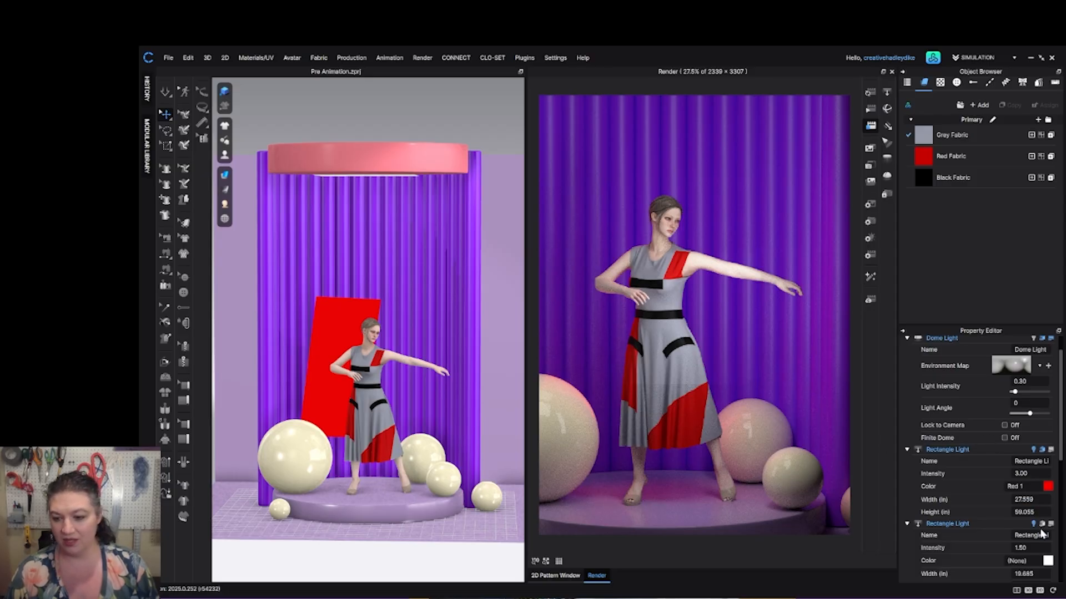
click(1042, 524)
scroll(1042, 530, down, 1)
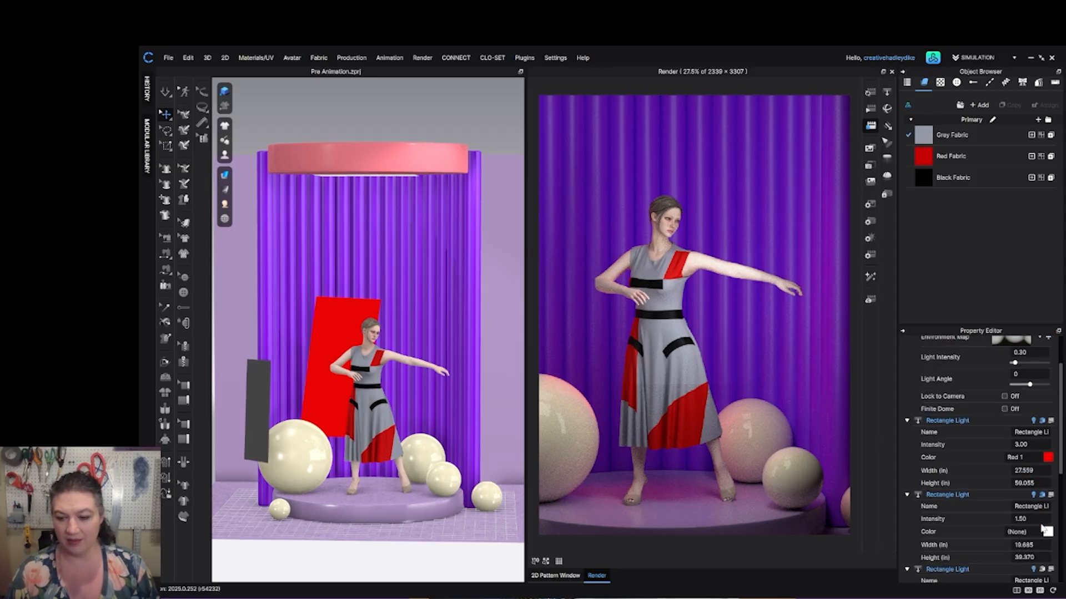
scroll(1044, 528, down, 2)
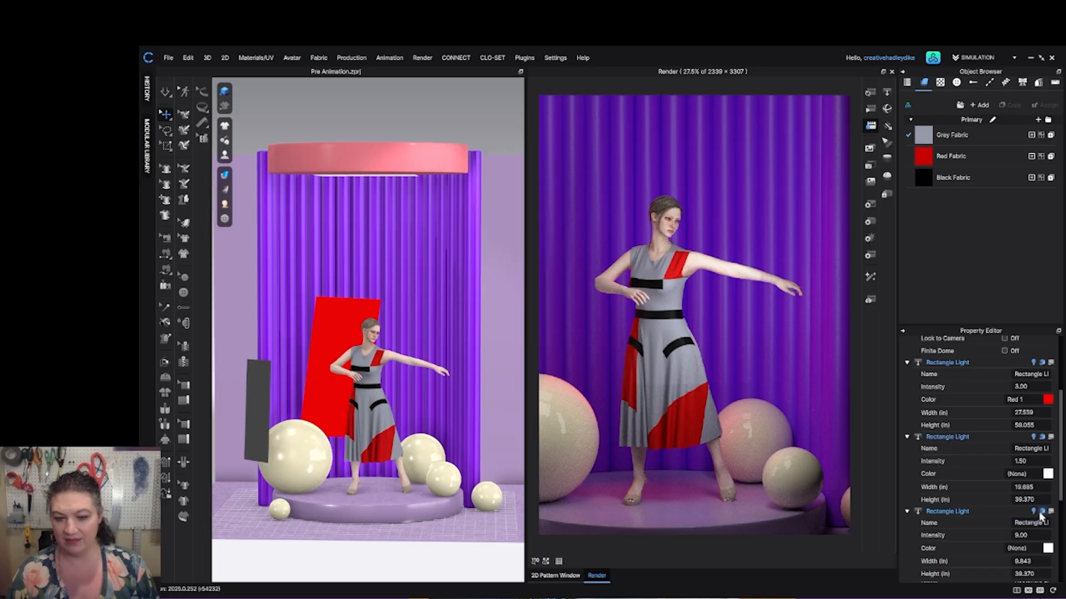
click(1041, 512)
scroll(1042, 517, down, 2)
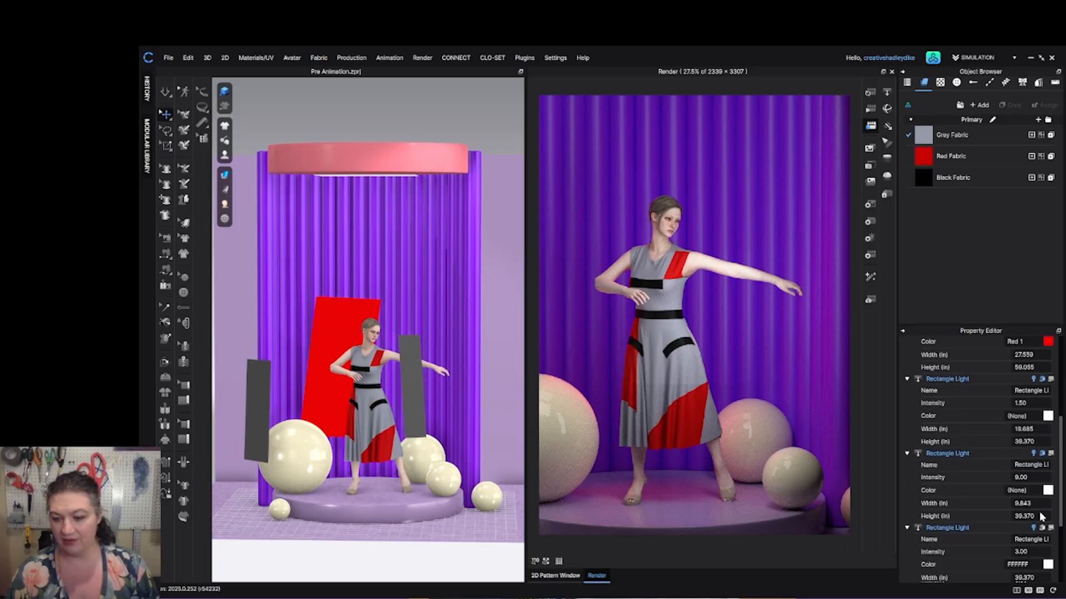
click(1042, 529)
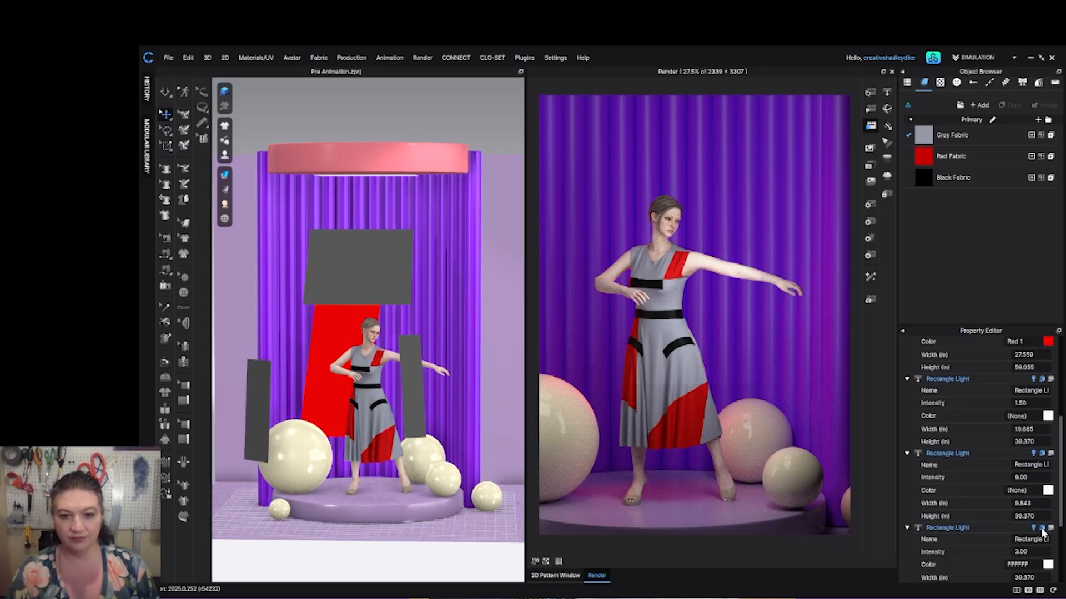
scroll(1042, 533, down, 2)
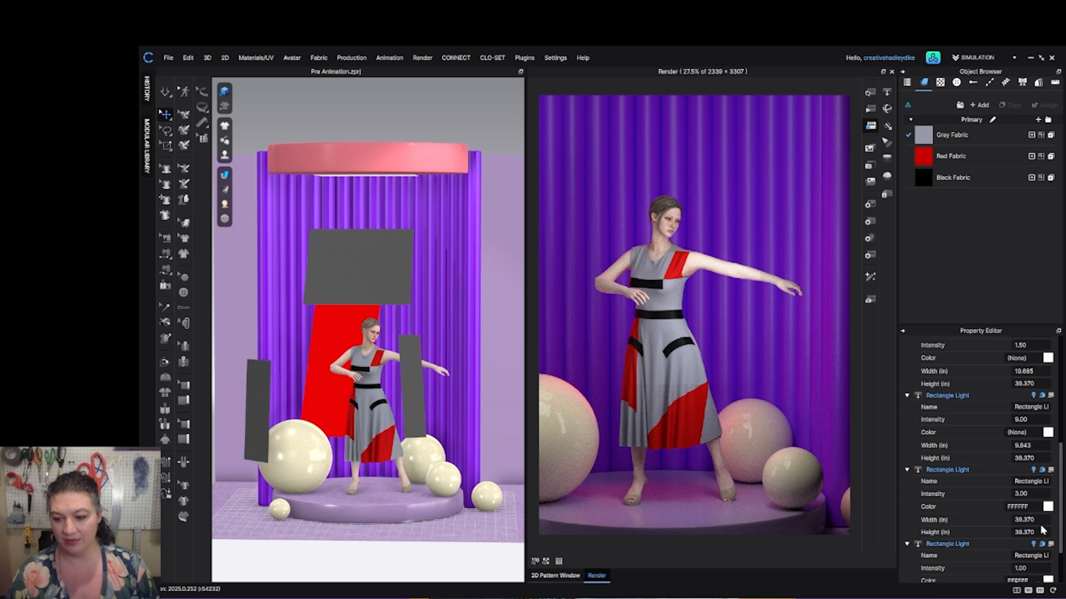
scroll(1042, 551, down, 2)
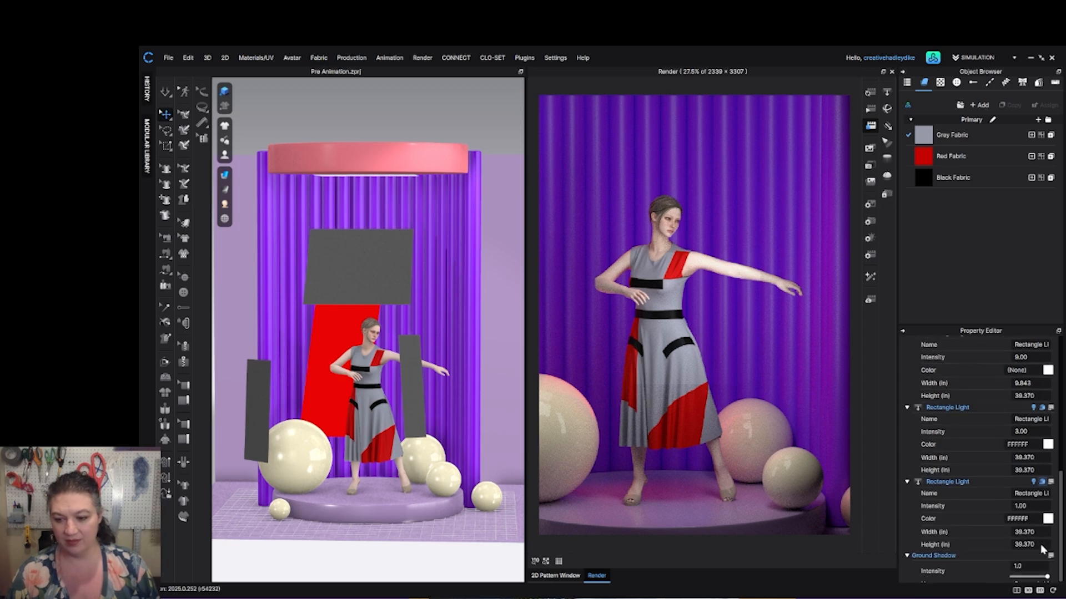
Select the overhead Rectangle Light in the 3D scene and set its color to pink EE7F8C.
right_drag(469, 384, 421, 378)
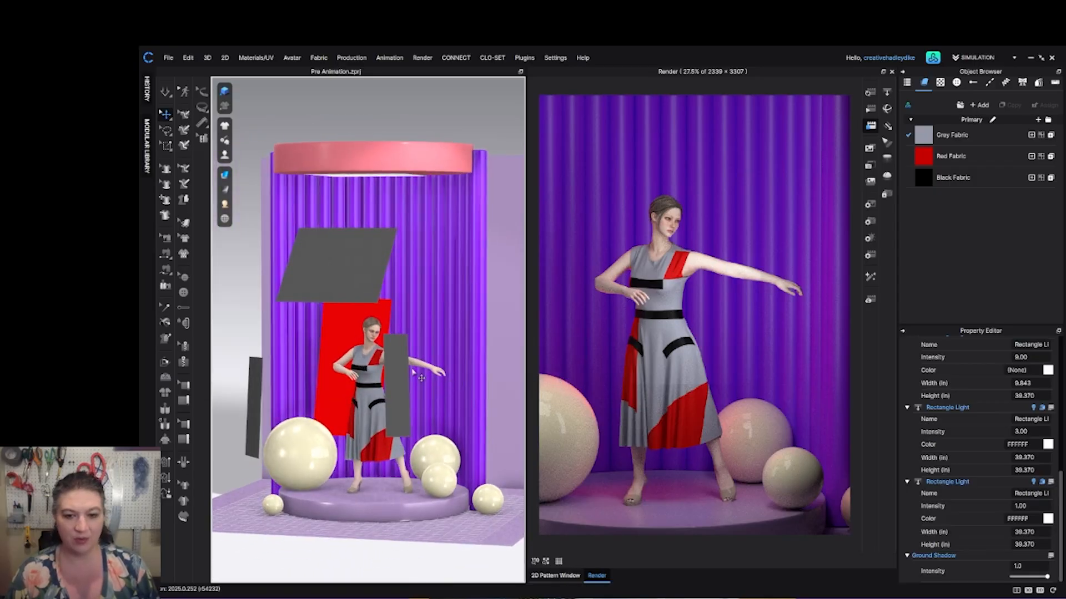
scroll(421, 378, up, 2)
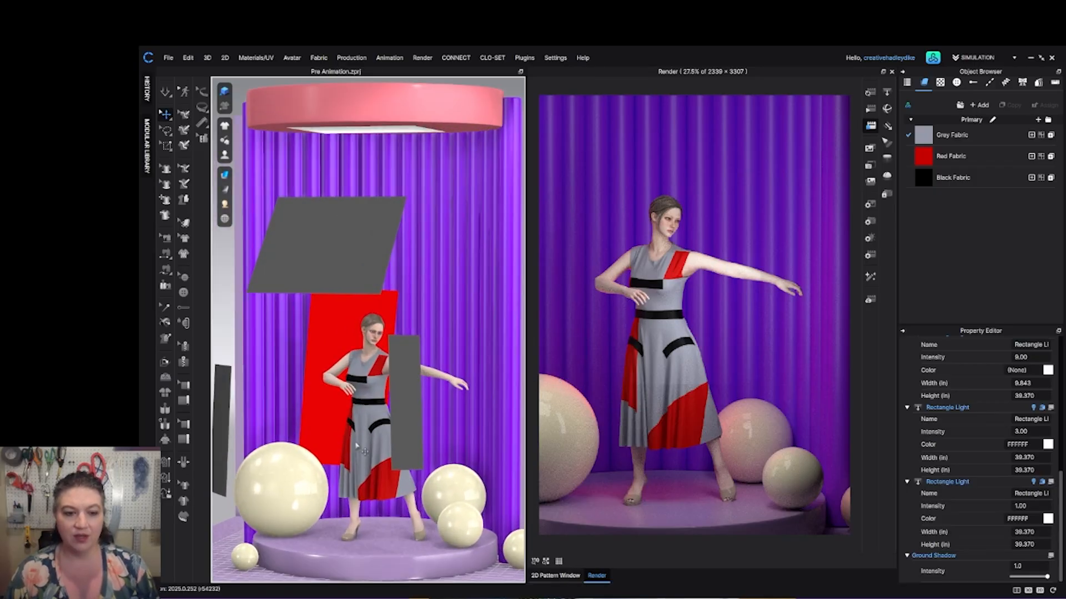
click(352, 251)
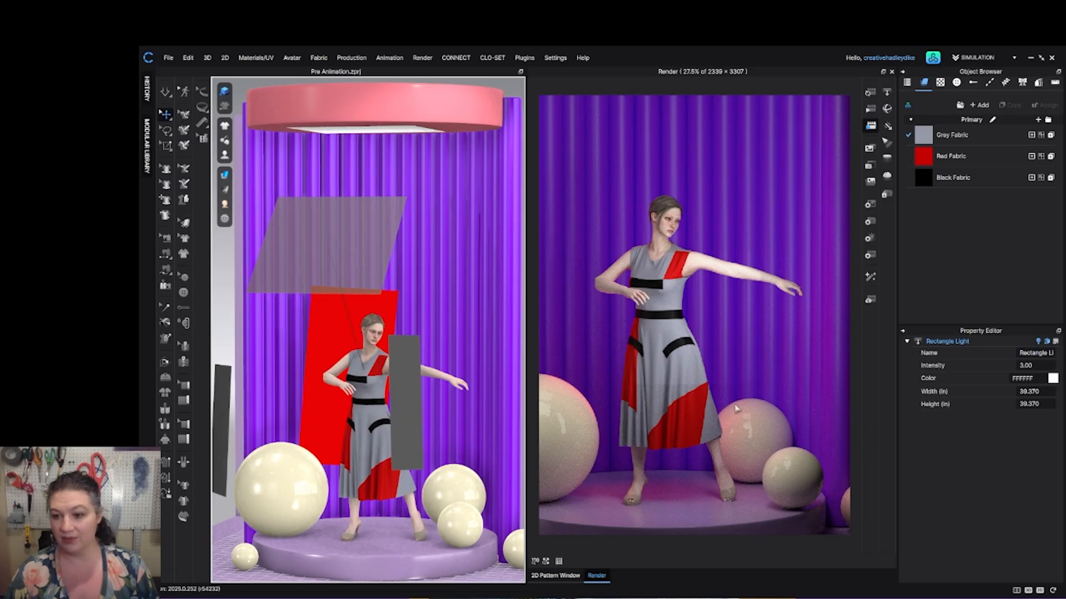
click(1047, 378)
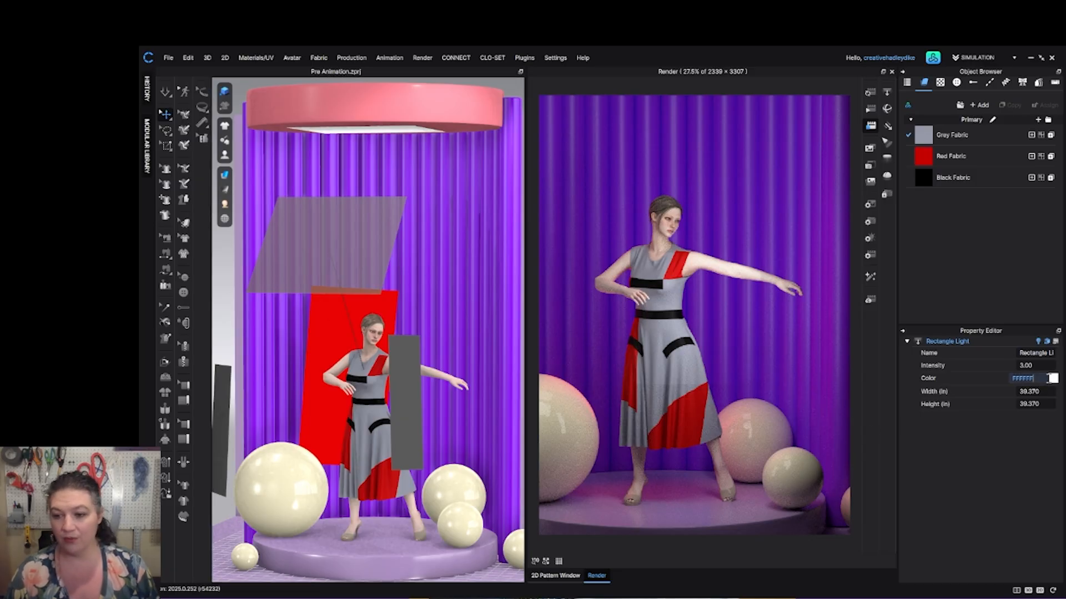
click(1052, 378)
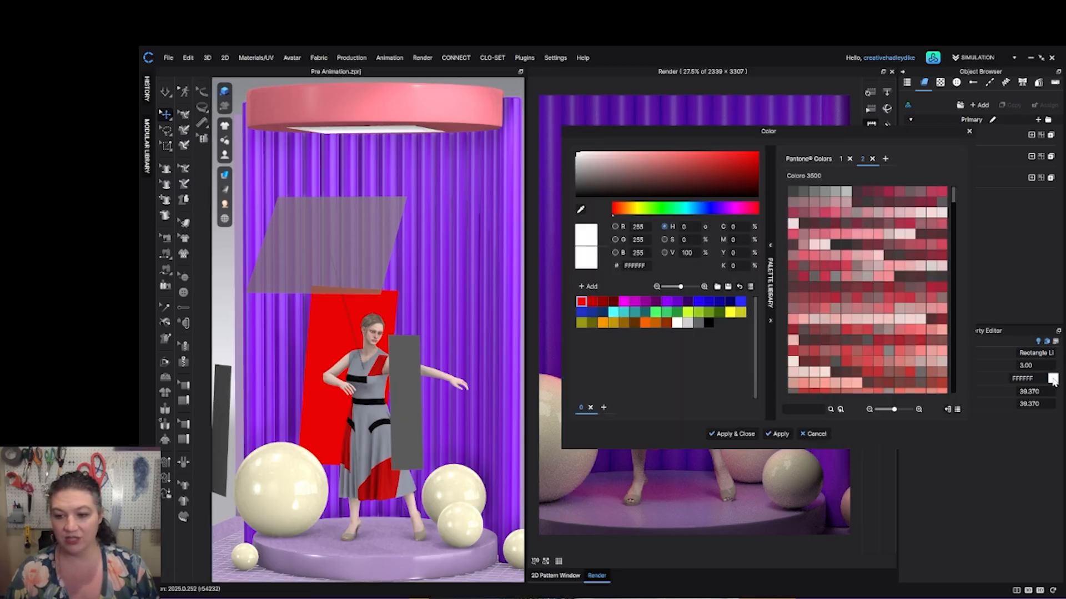
click(942, 332)
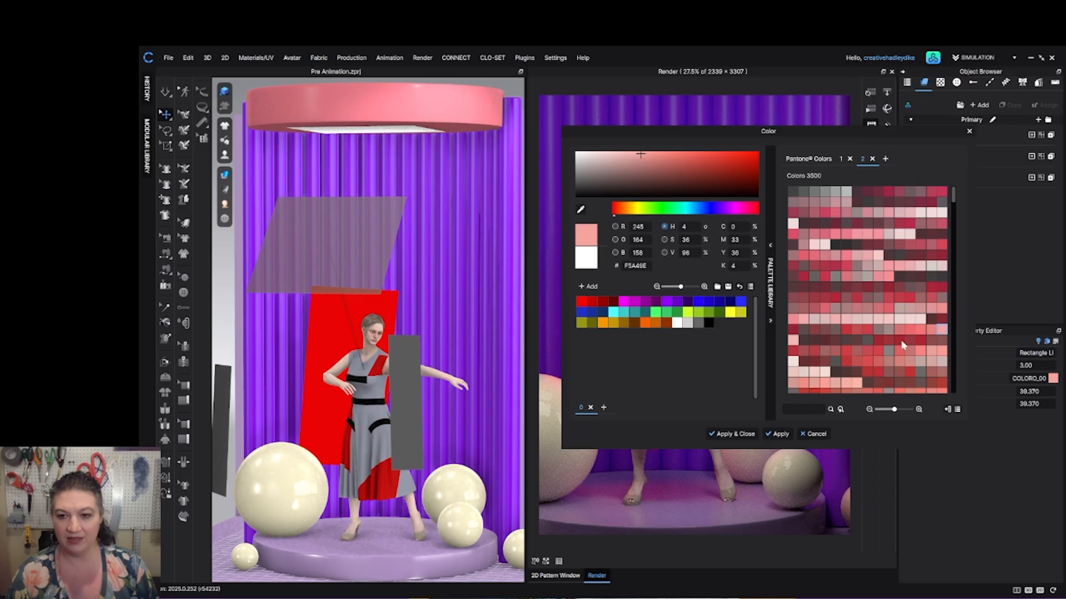
click(835, 233)
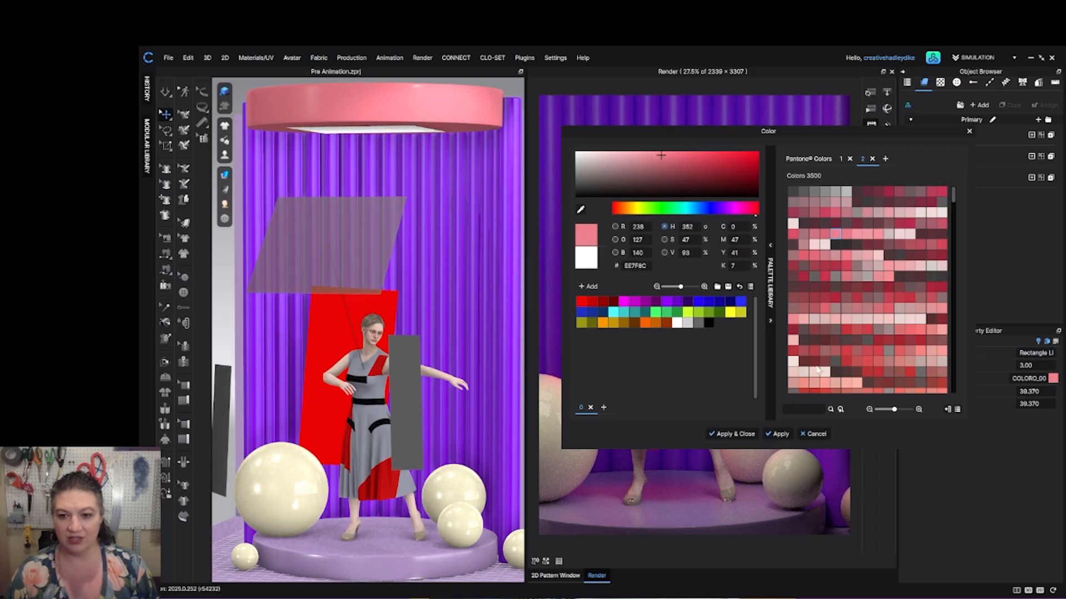
click(726, 434)
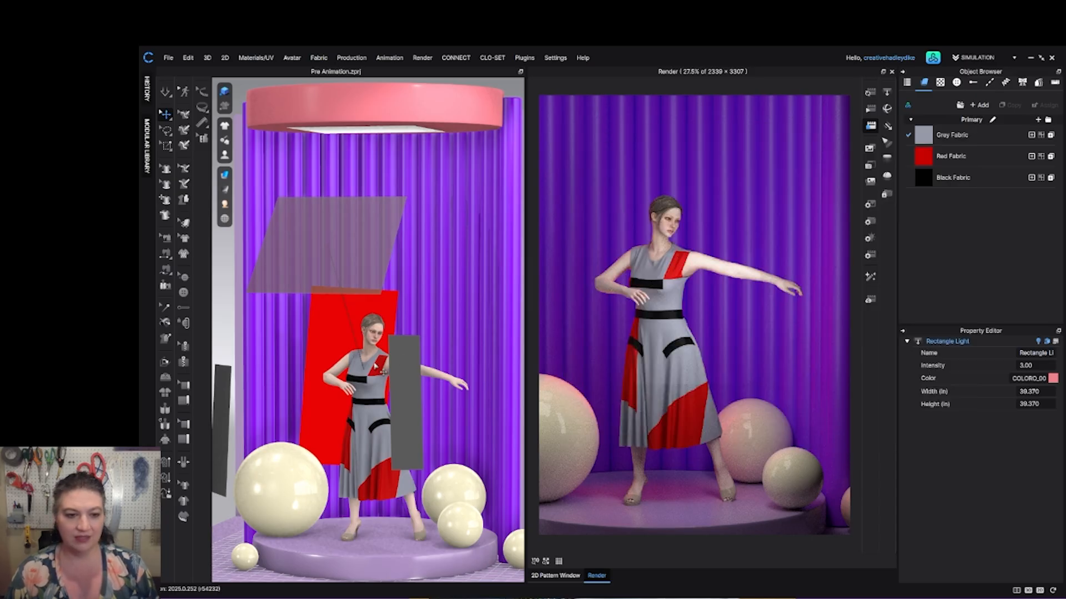
Open the light properties for all scene lights and start a final render of the stage.
scroll(375, 367, up, 2)
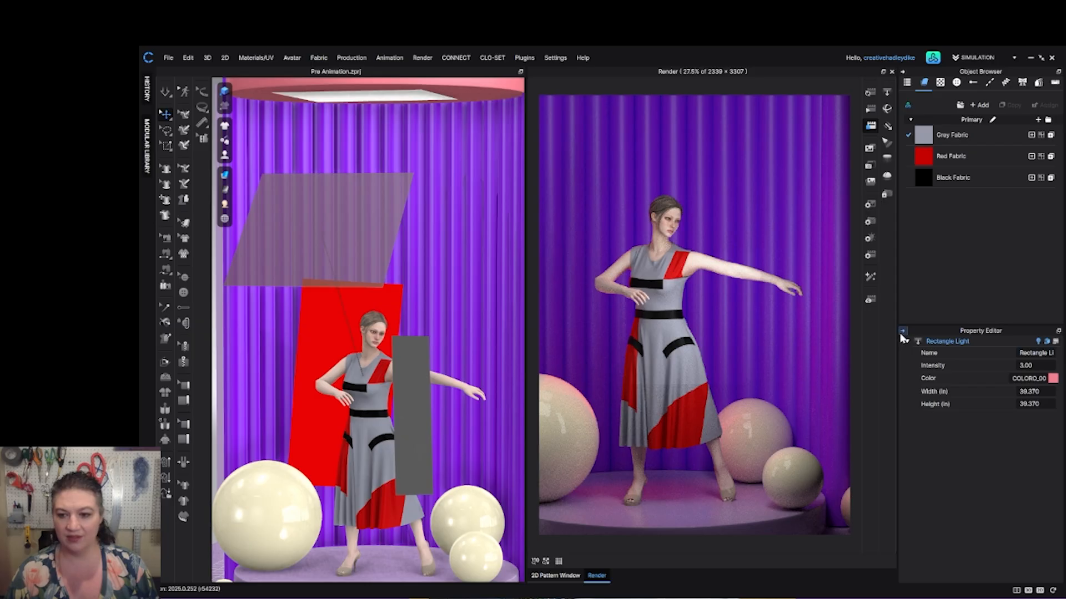
click(870, 240)
click(870, 108)
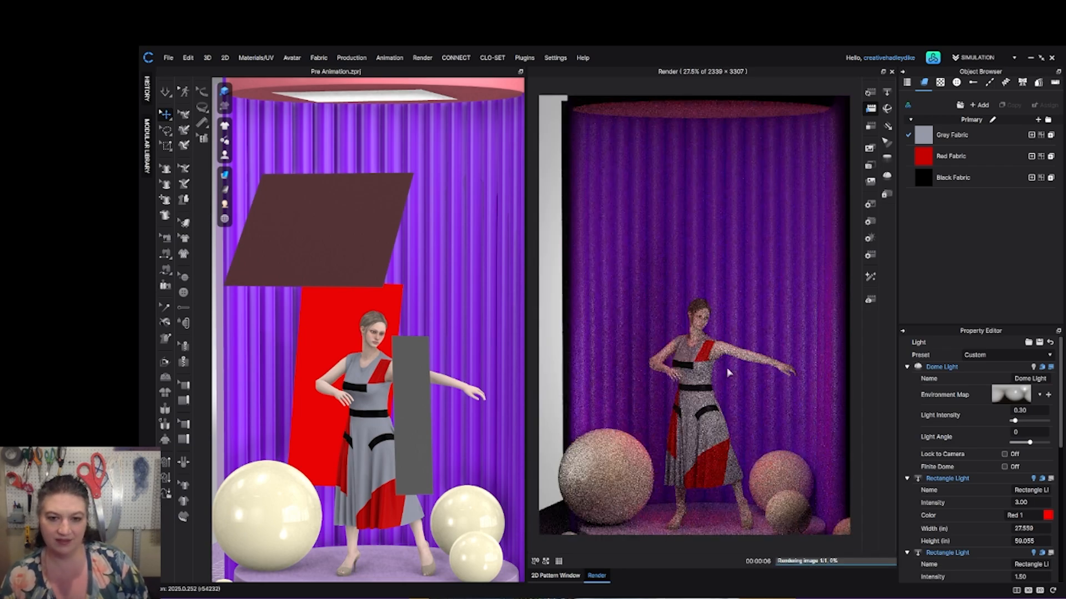
Frame the avatar and podium closer in the 3D view and stop the running final render.
scroll(340, 262, up, 6)
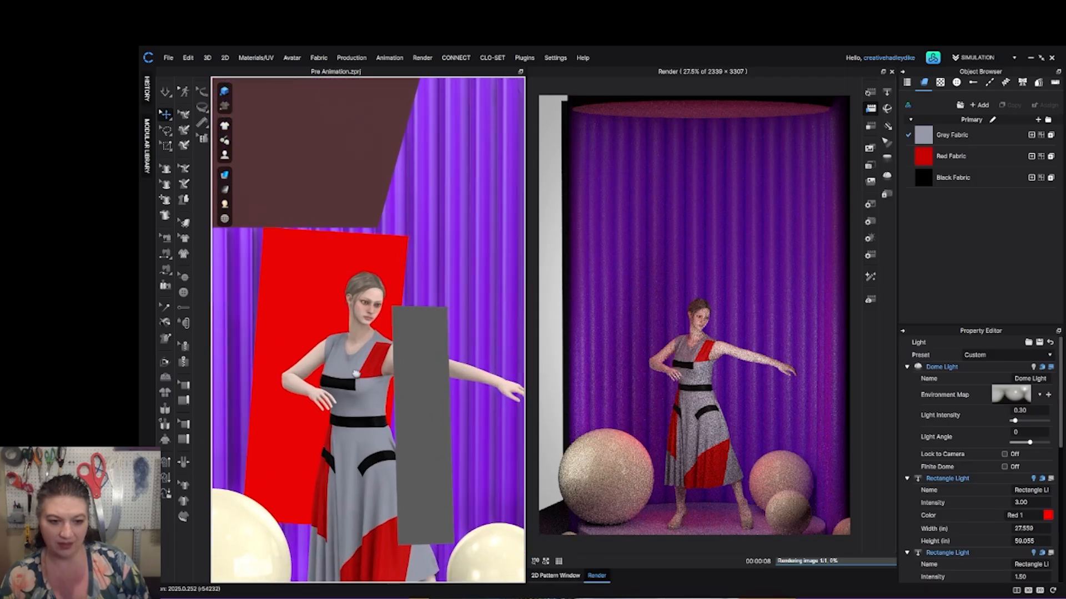
middle_drag(339, 262, 332, 268)
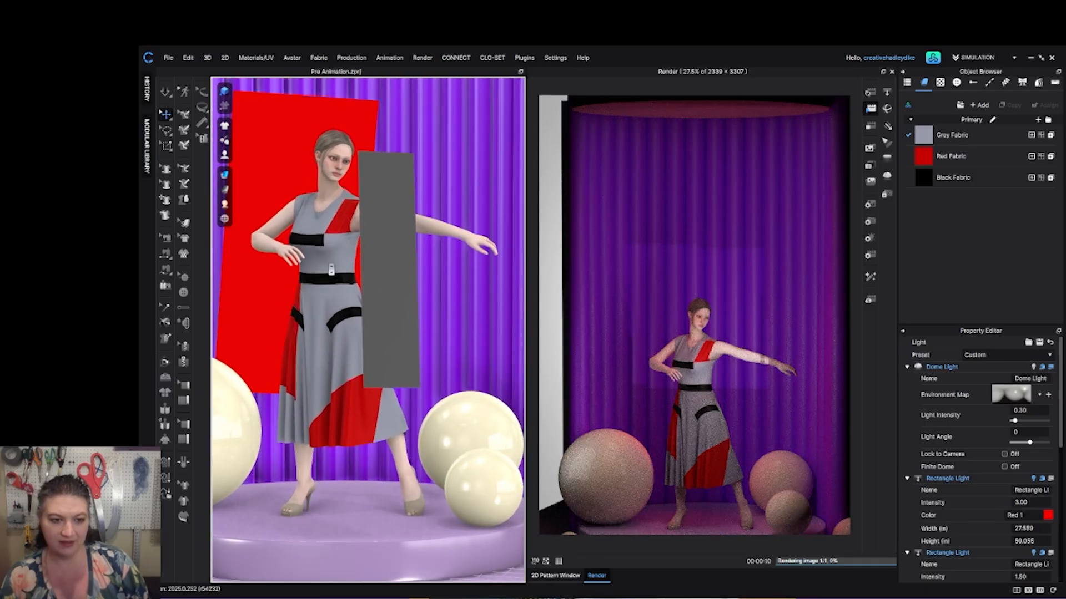
scroll(331, 270, down, 2)
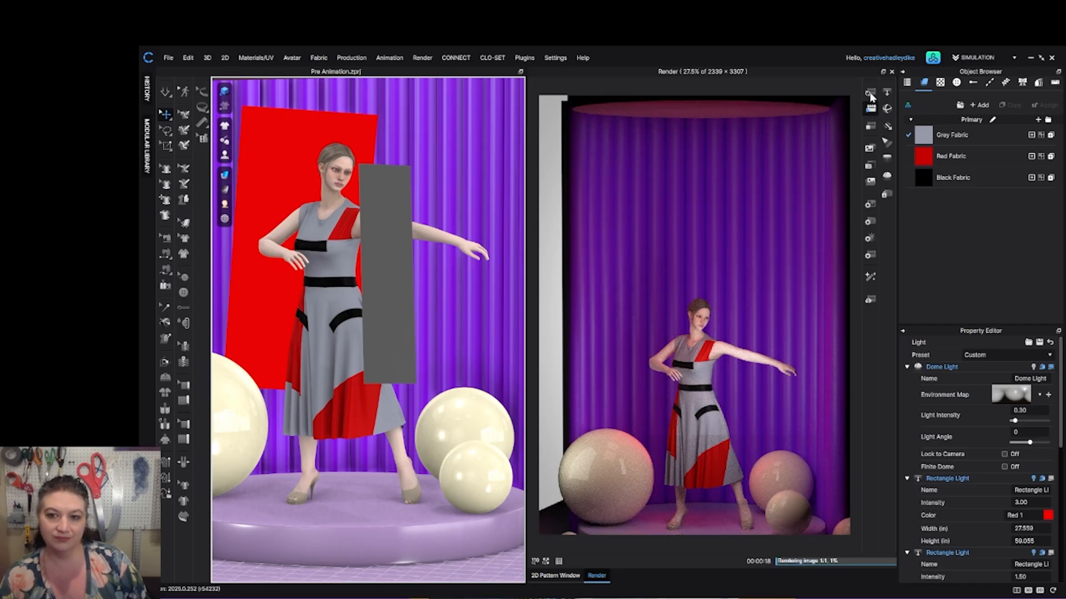
click(871, 127)
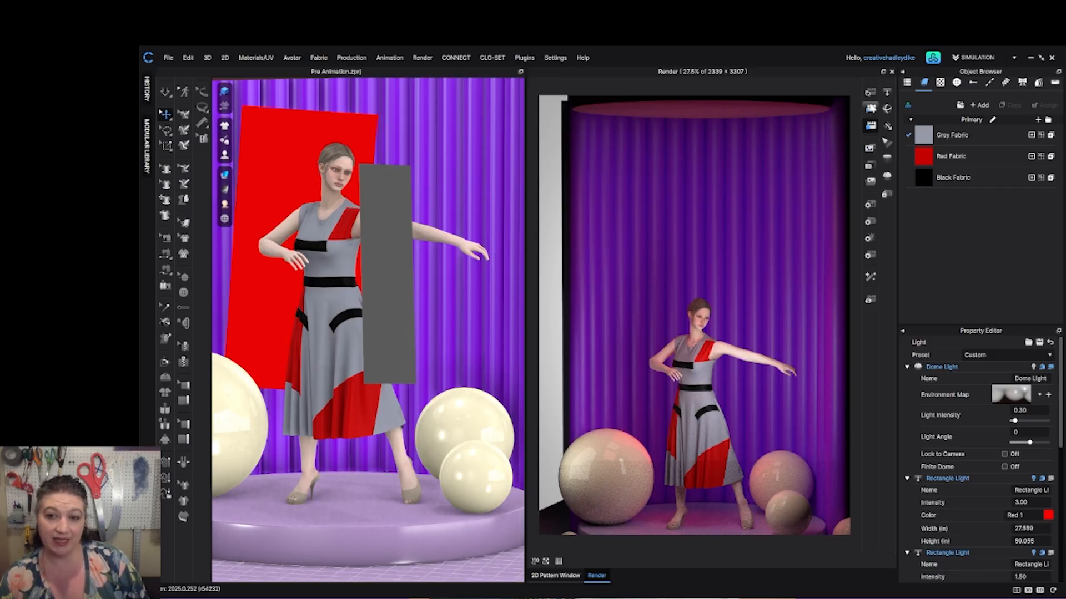
Set the maximum render time to 2 minutes and restart the final render of the closer stage view.
click(871, 108)
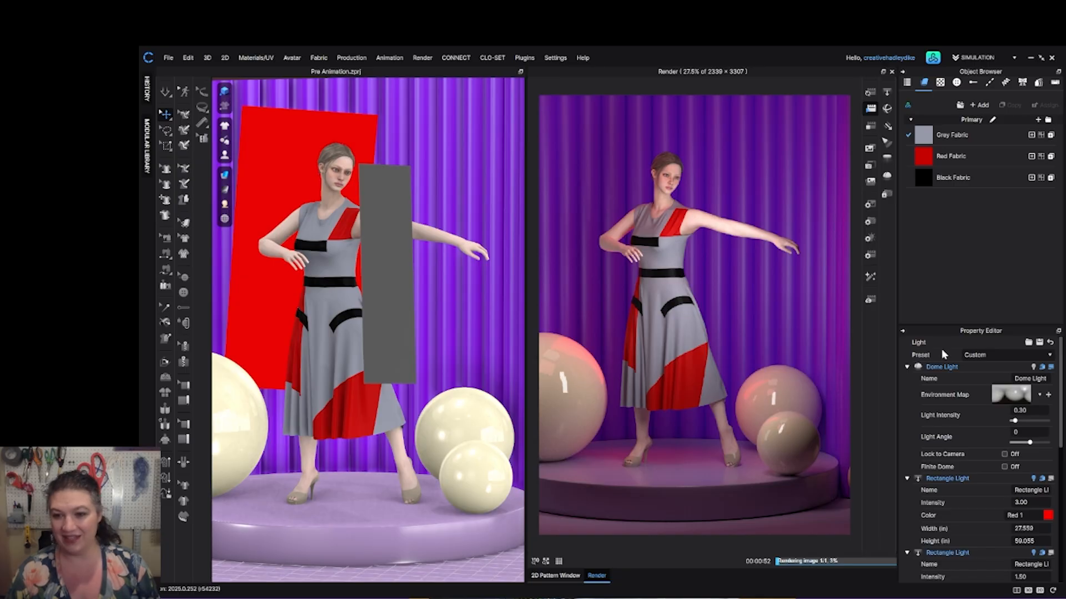
click(870, 253)
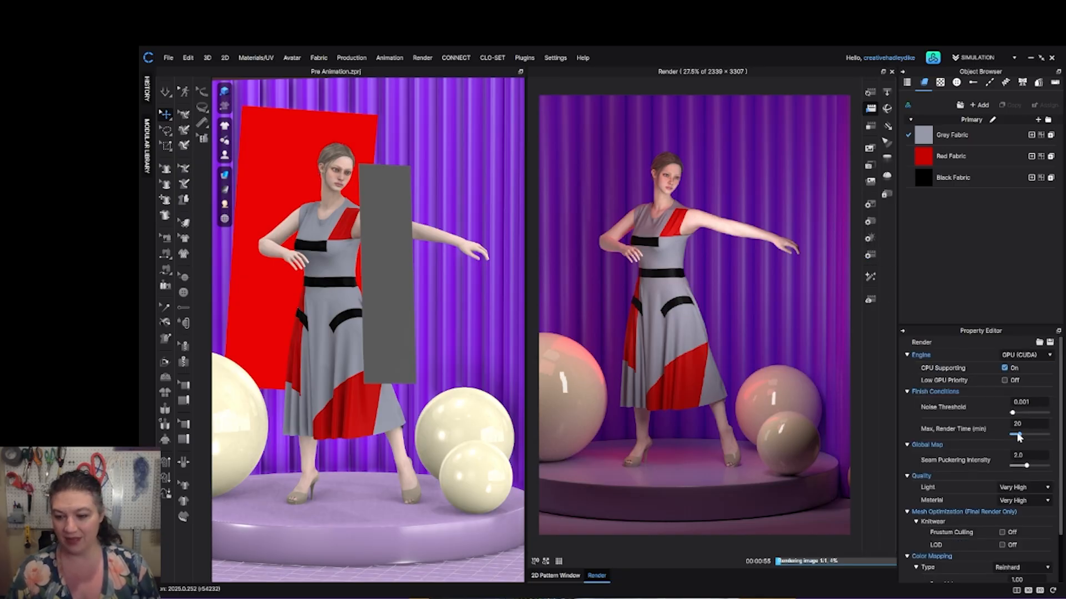
drag(1014, 436, 1012, 436)
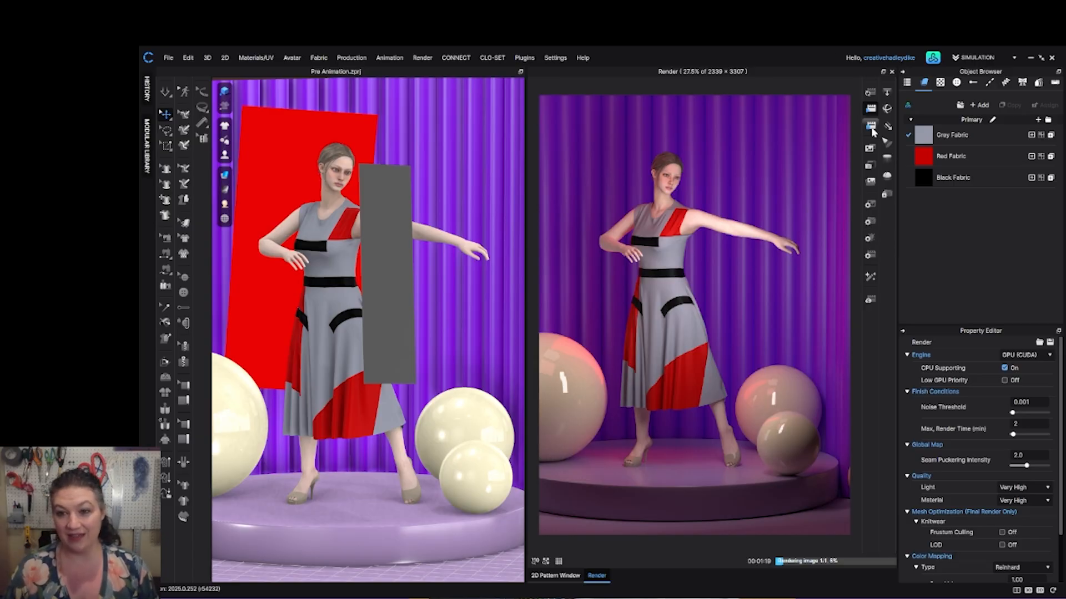
click(871, 109)
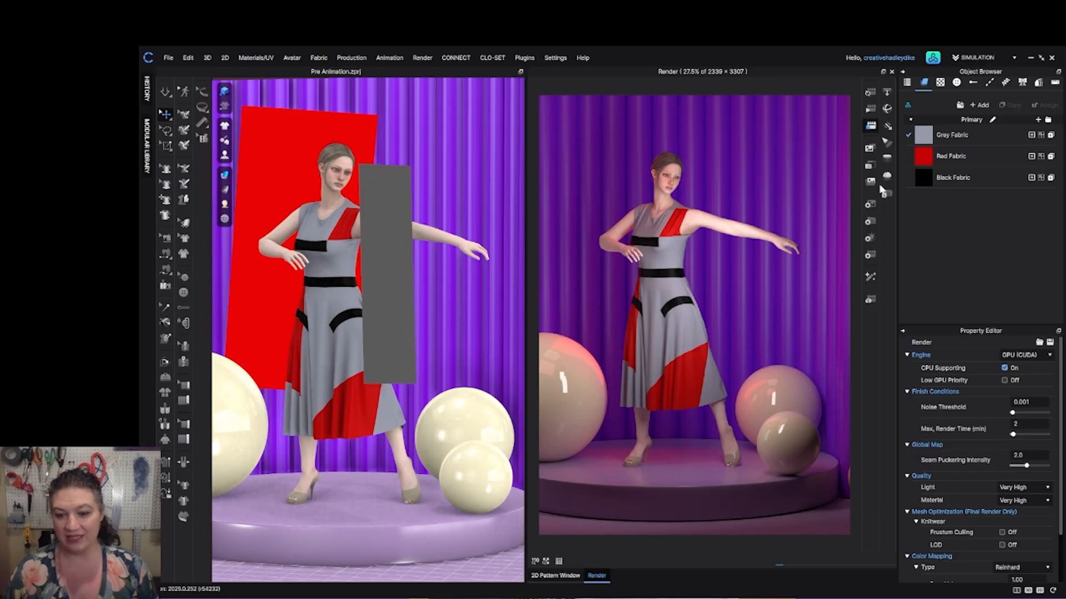
click(870, 111)
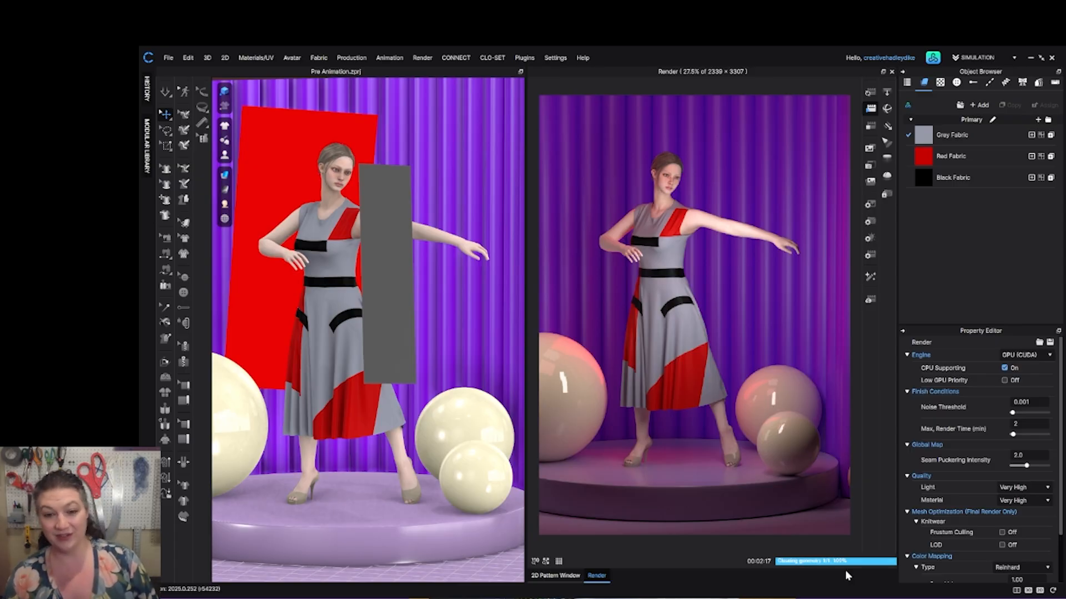
click(869, 126)
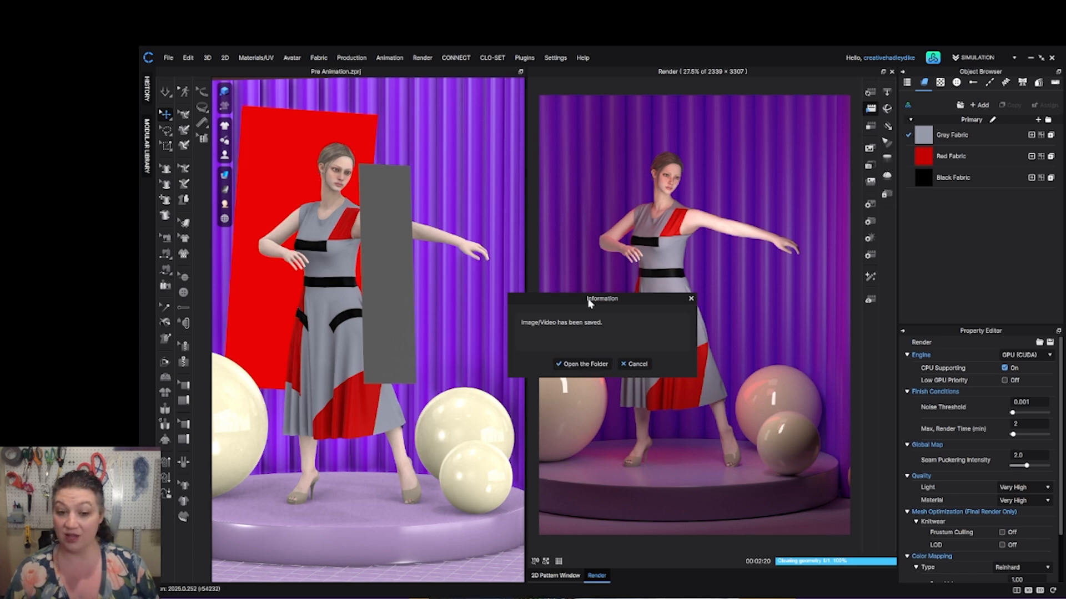
Open the folder with the saved render, view Pre Animation.png in an enlarged window, and minimize the image and folder windows.
click(583, 364)
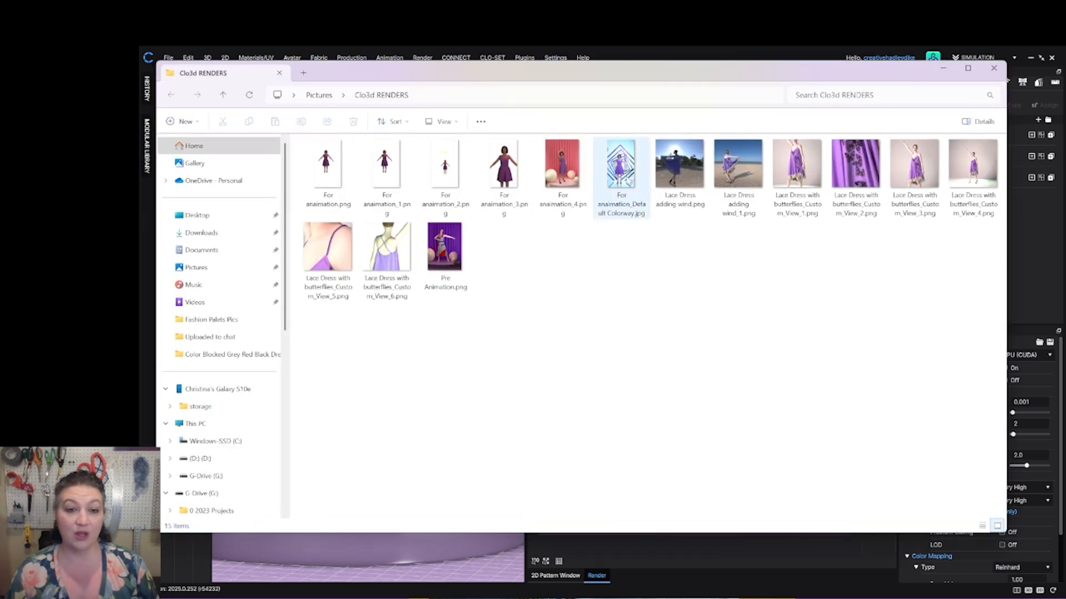
click(447, 243)
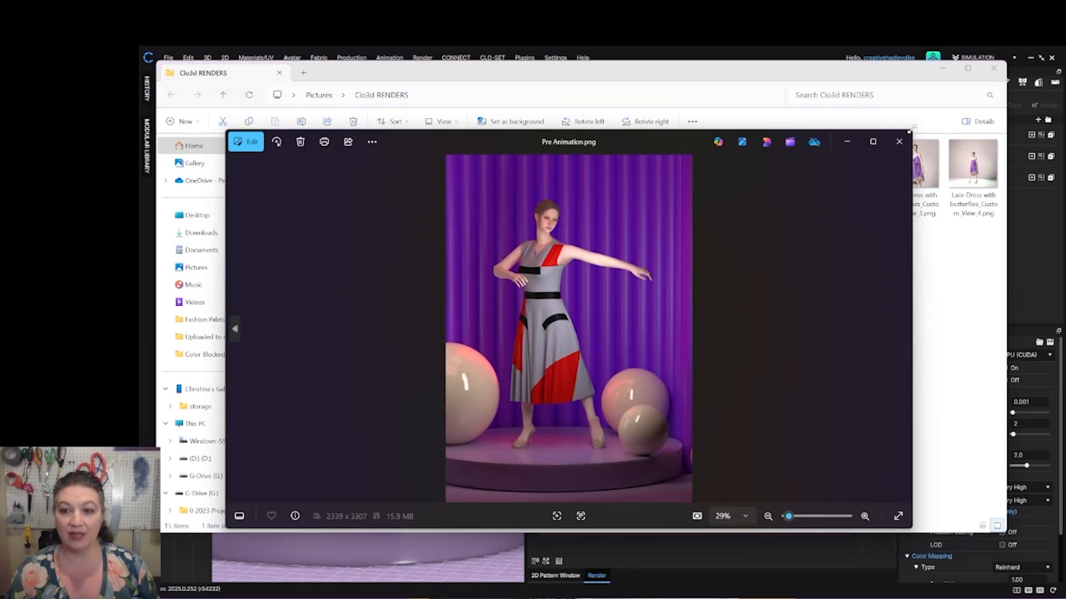
drag(910, 132, 1043, 59)
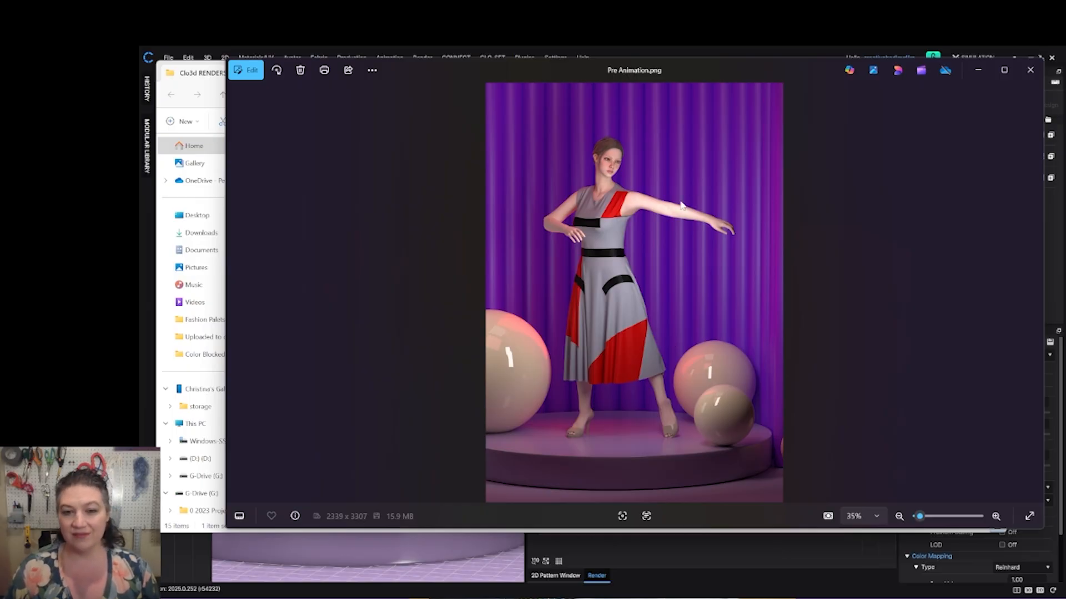
click(978, 70)
click(945, 76)
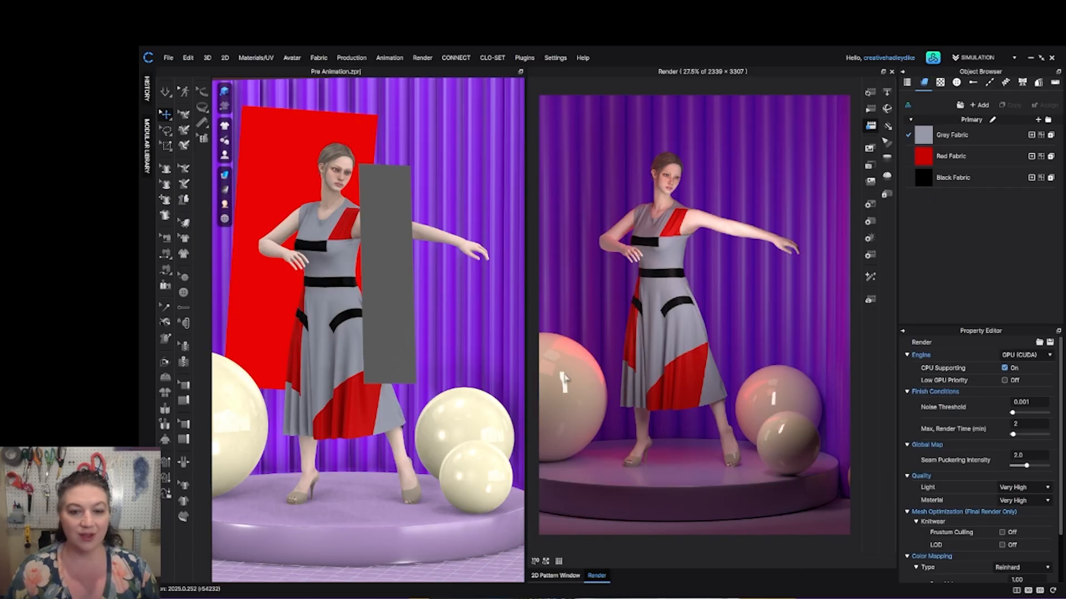
Close the render window, simulate the dress and pull the skirt hem up toward the avatar's outstretched hand so it flares.
click(891, 71)
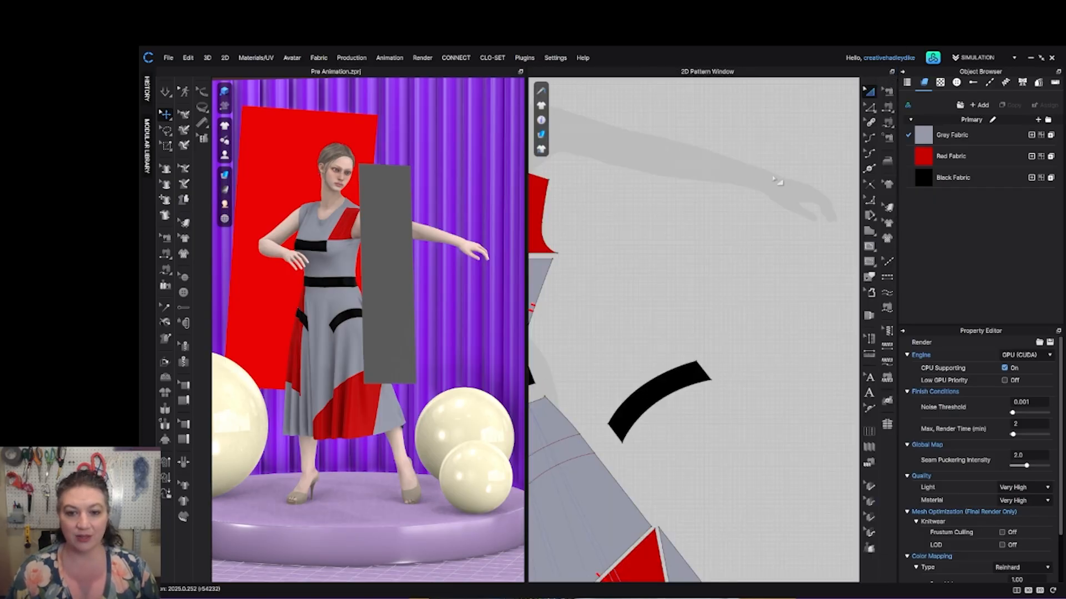
click(400, 413)
key(space)
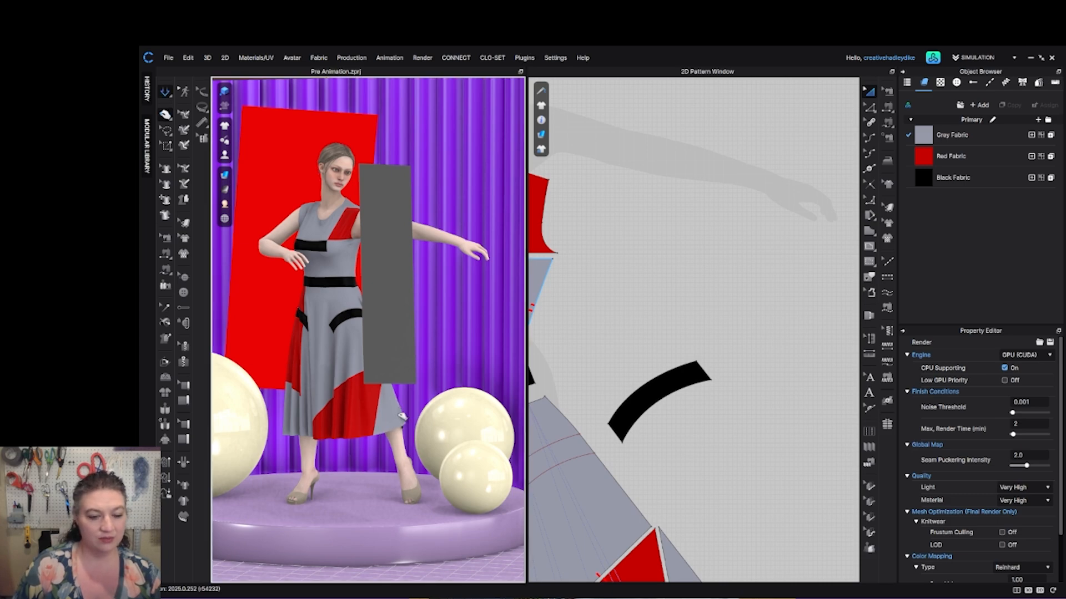
drag(401, 415, 487, 278)
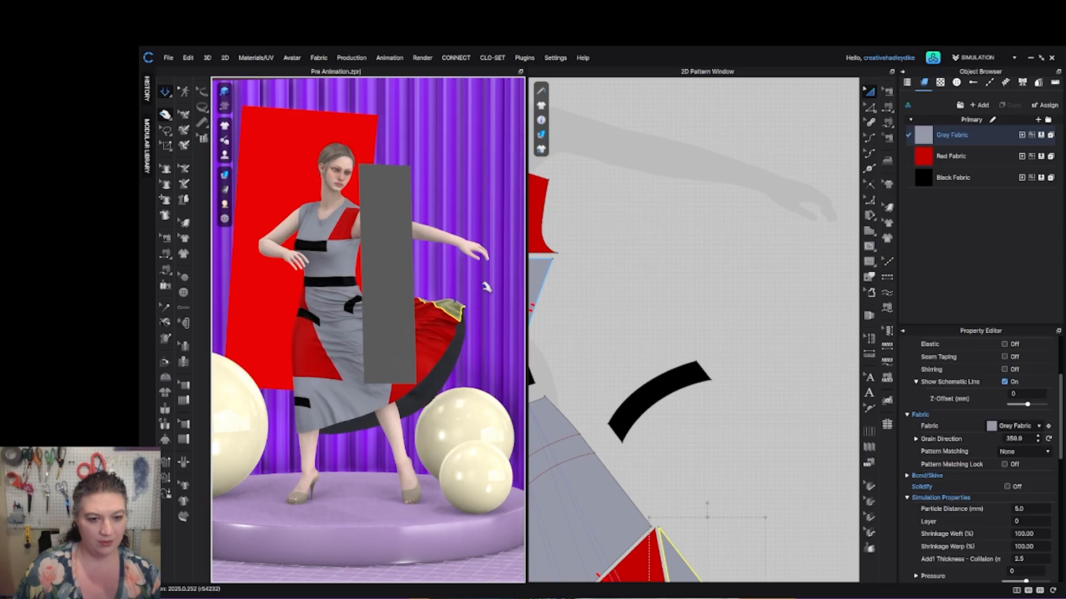
right_drag(478, 294, 502, 303)
key(space)
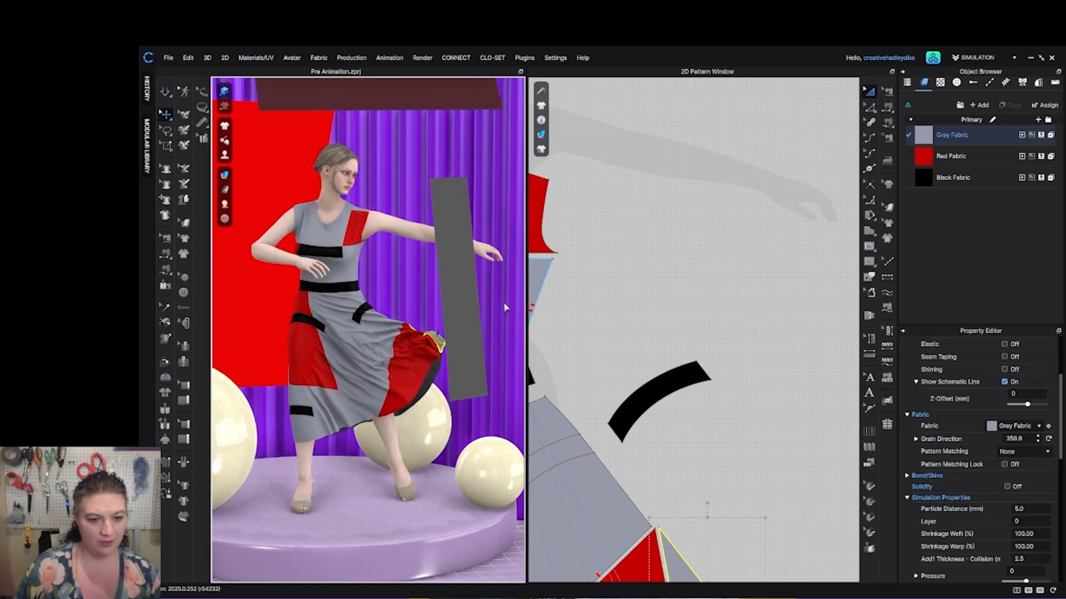
key(space)
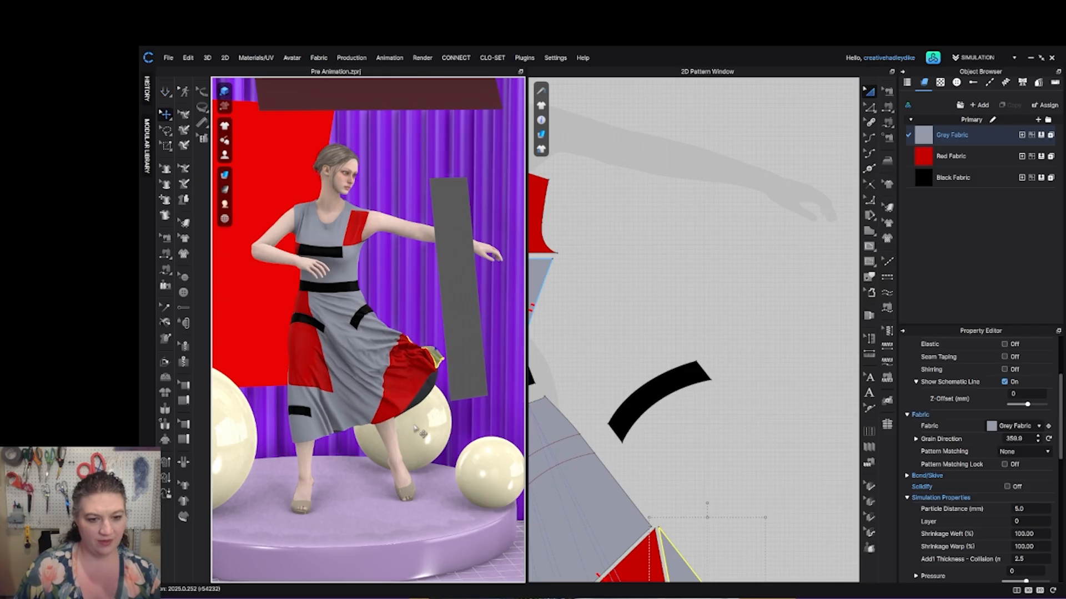
Reopen the render window, run a final render of the flared skirt from the reframed view, and show the render properties.
right_drag(443, 386, 401, 393)
scroll(400, 393, down, 3)
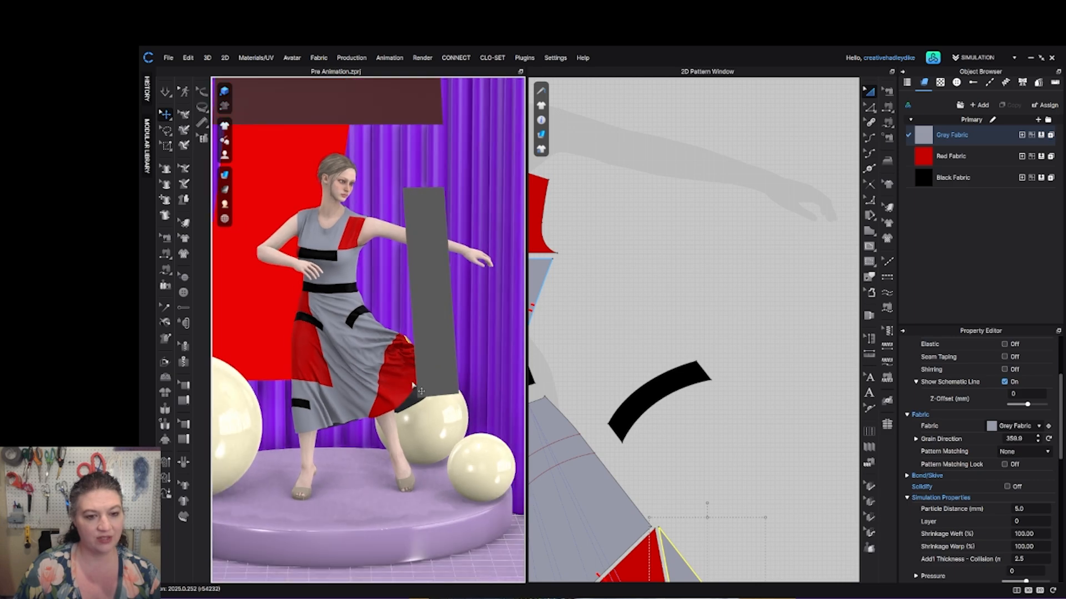
click(421, 58)
click(431, 81)
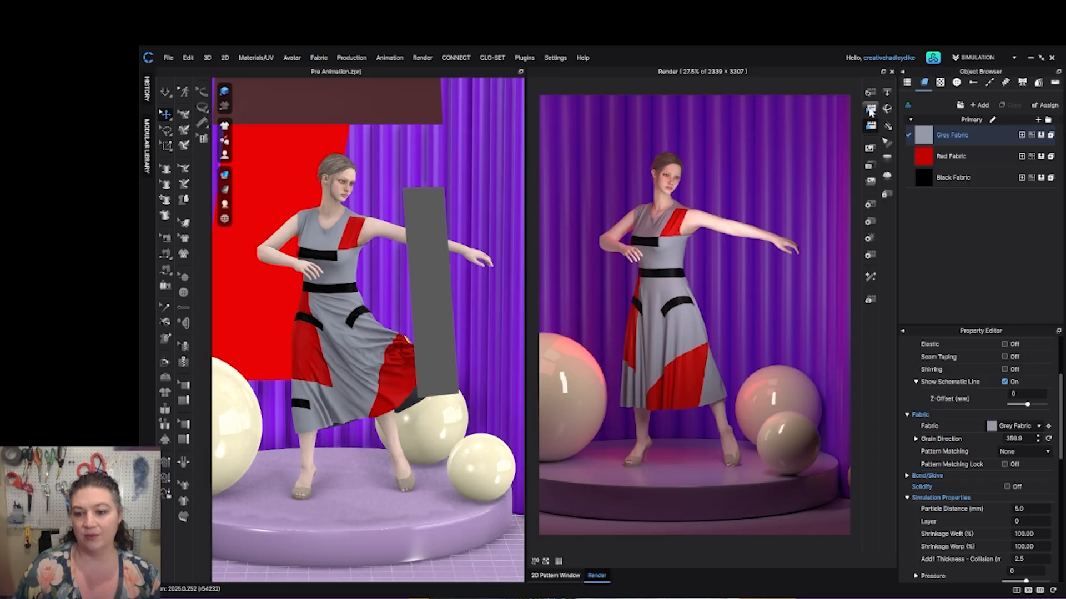
click(870, 110)
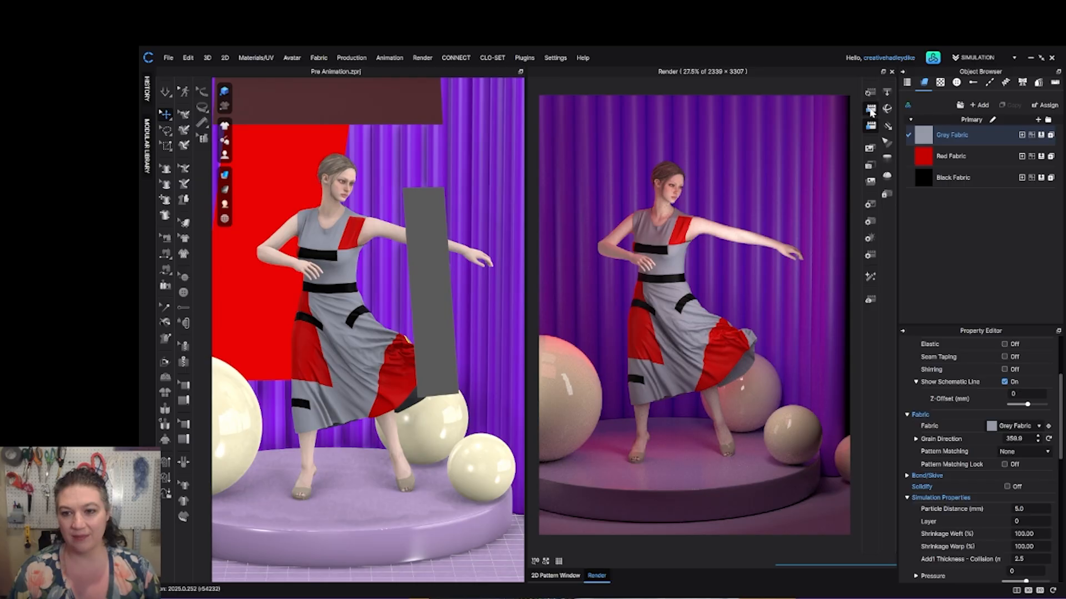
click(870, 111)
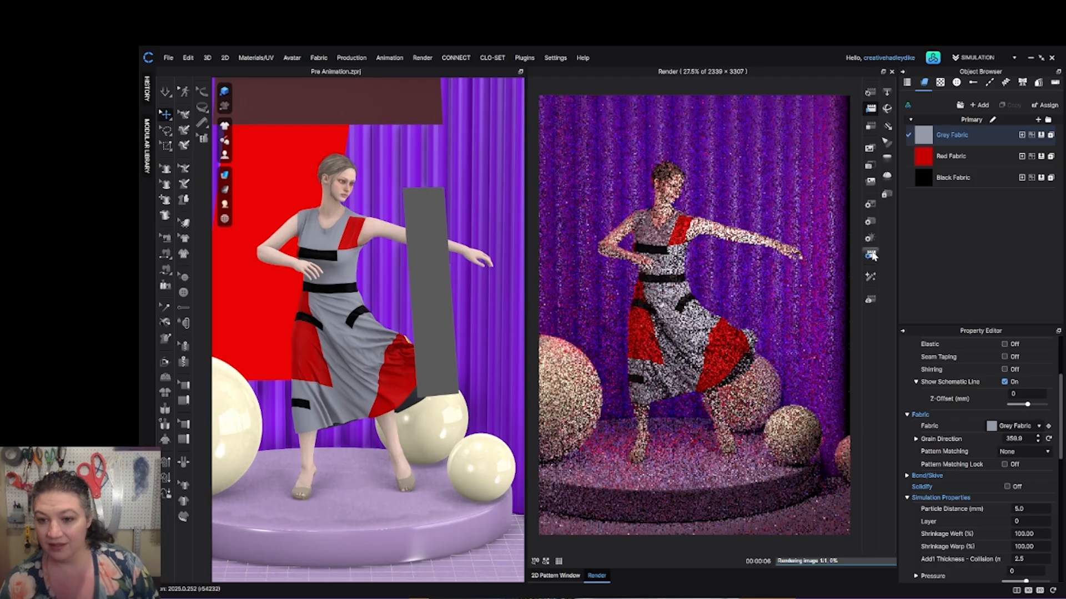
click(871, 255)
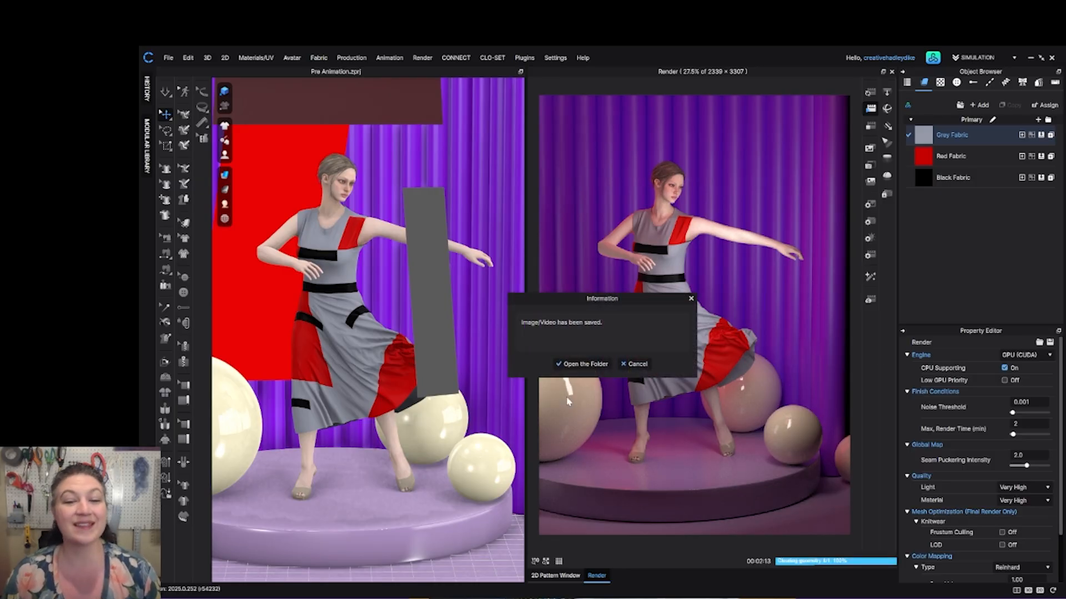
Open the new render Pre Animation_1.png from the saved images folder and bring Pre Animation.png back up.
click(583, 364)
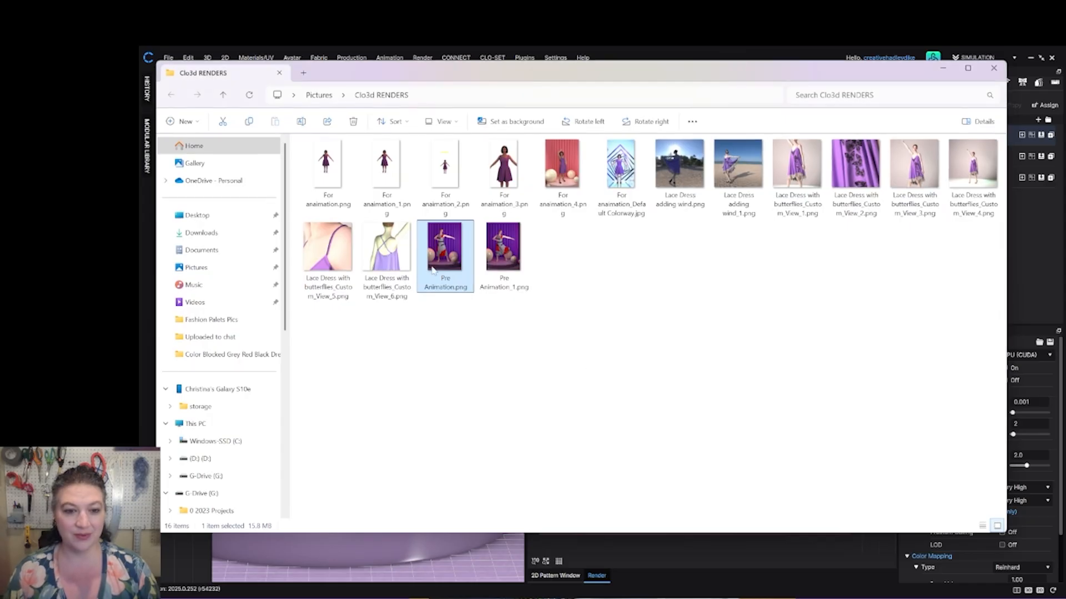
double_click(520, 251)
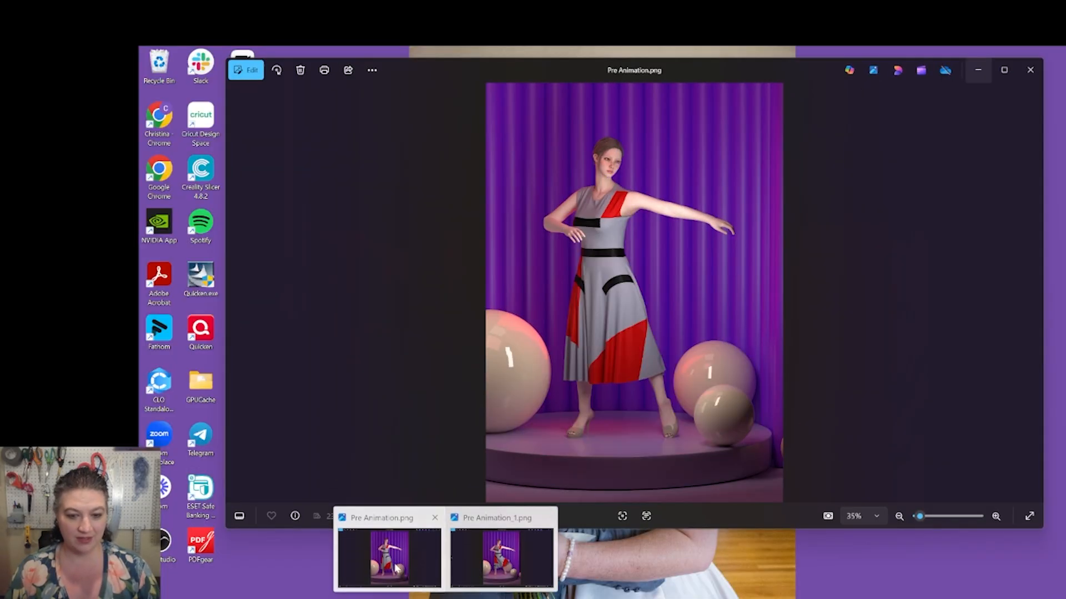
click(390, 558)
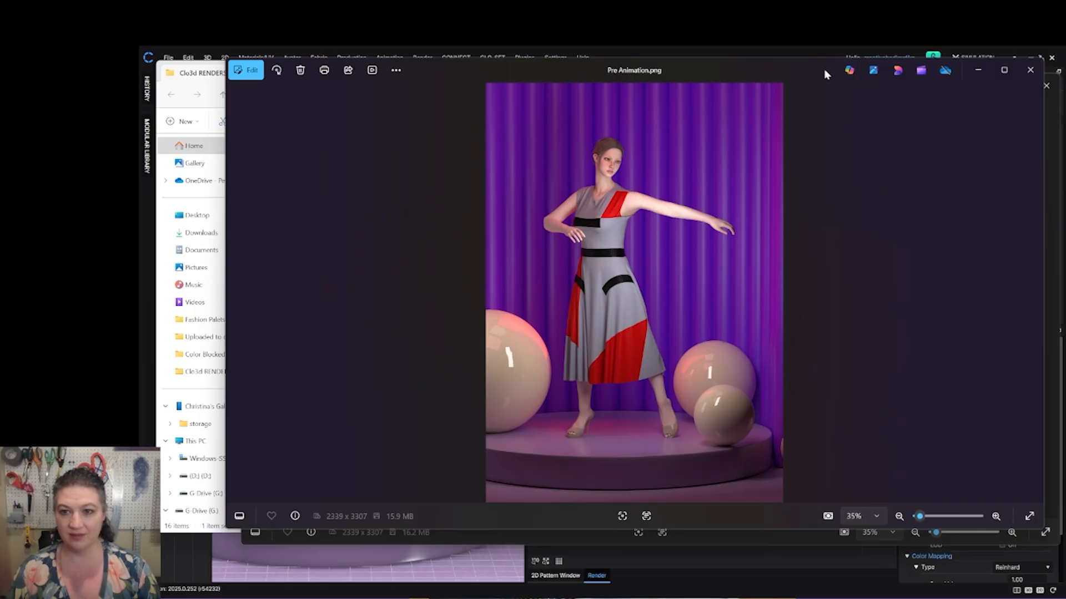
Resize and arrange the Pre Animation.png and Pre Animation_1.png windows side by side and compare the skirt in both renders.
drag(825, 74, 716, 75)
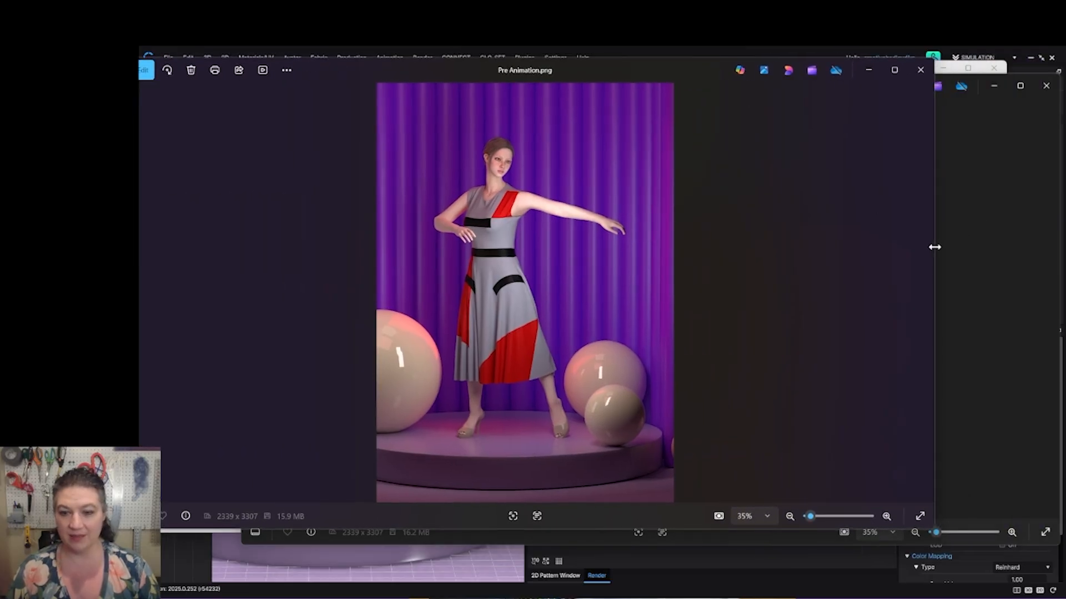
drag(934, 247, 522, 389)
click(584, 339)
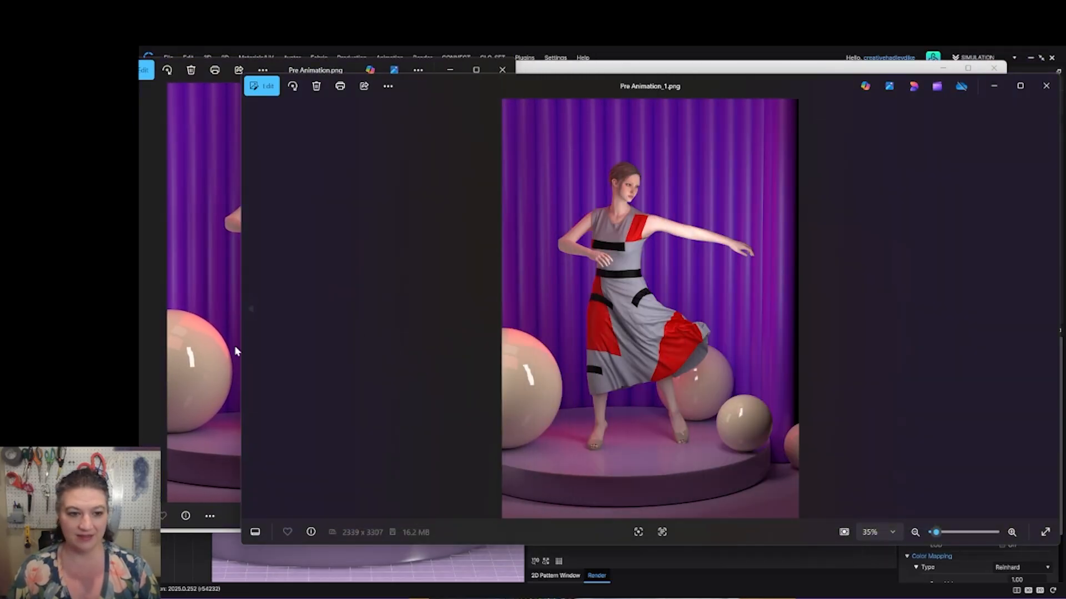
drag(245, 350, 559, 352)
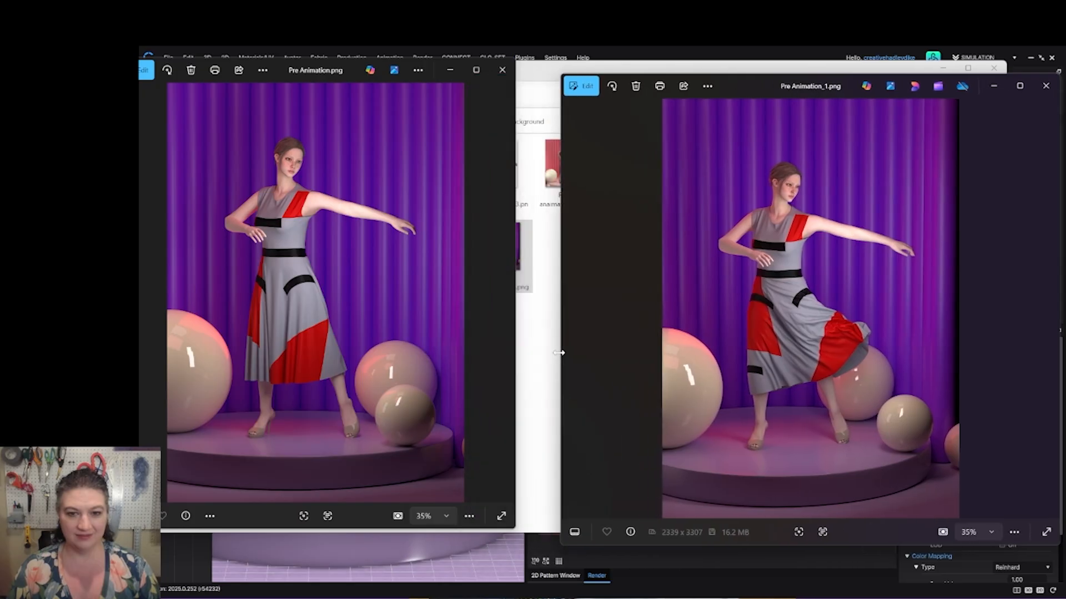
drag(761, 88, 768, 70)
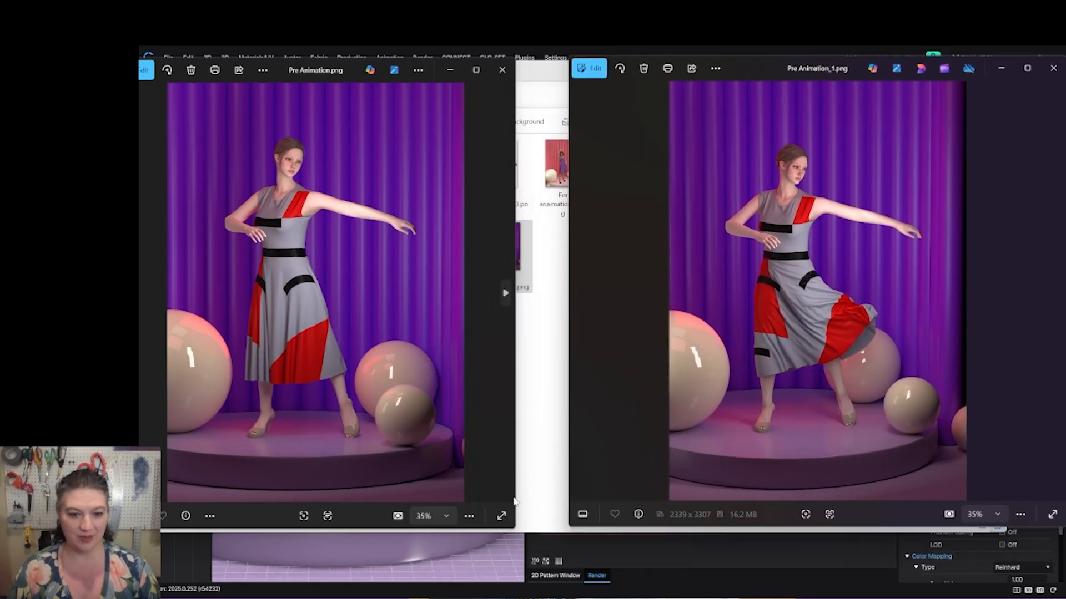
drag(515, 529, 622, 586)
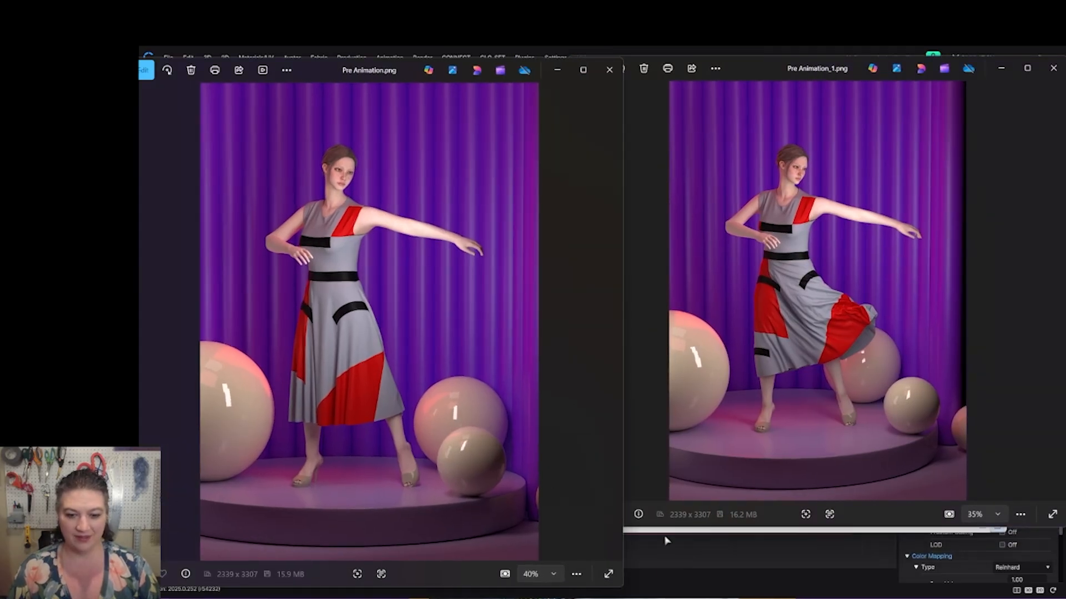
drag(666, 537, 603, 593)
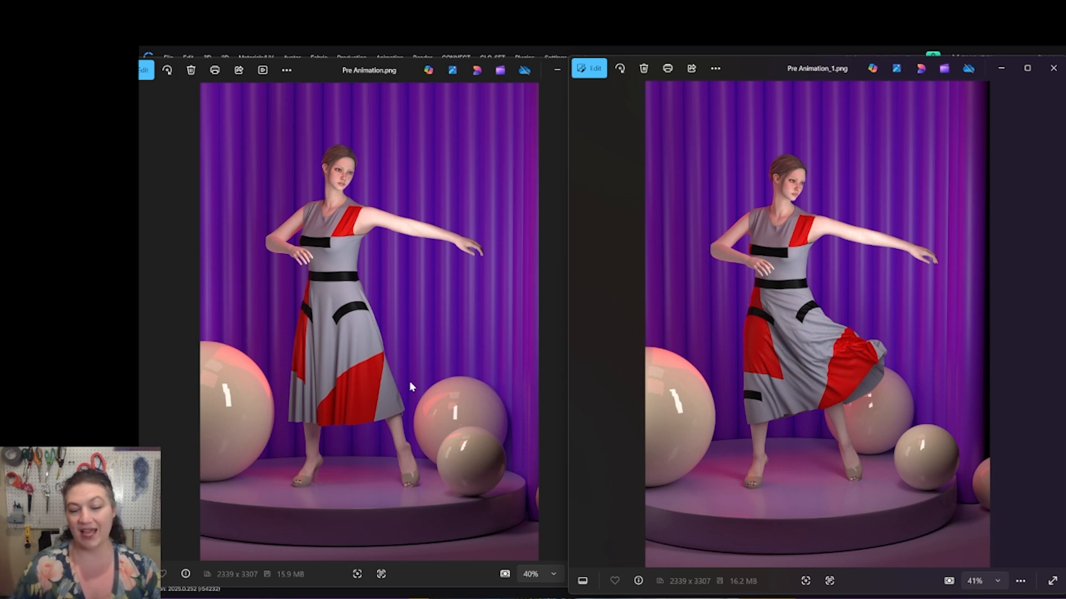
scroll(409, 386, up, 2)
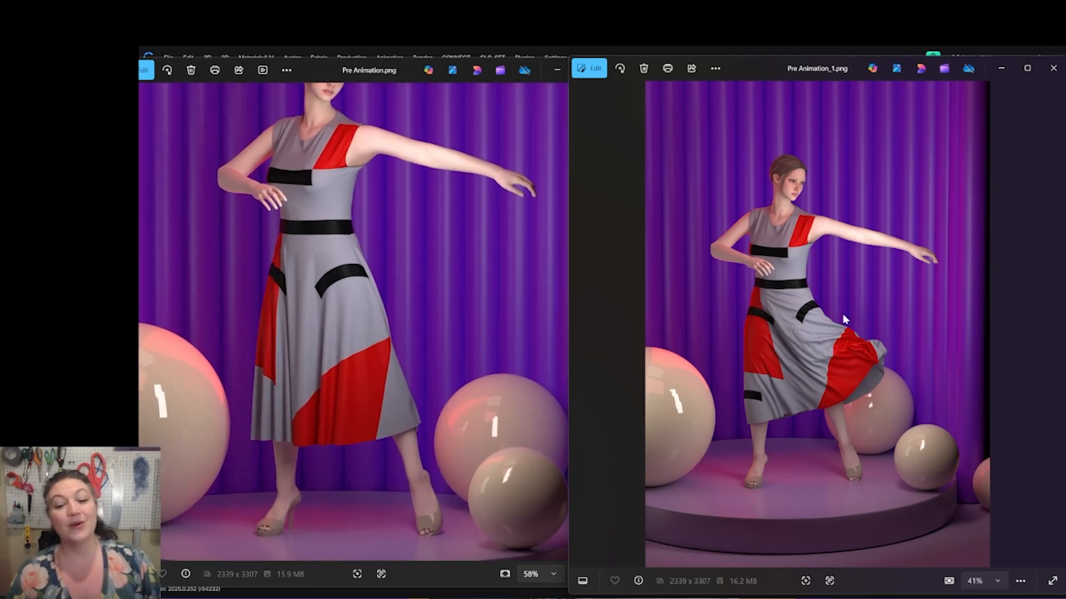
scroll(371, 347, down, 2)
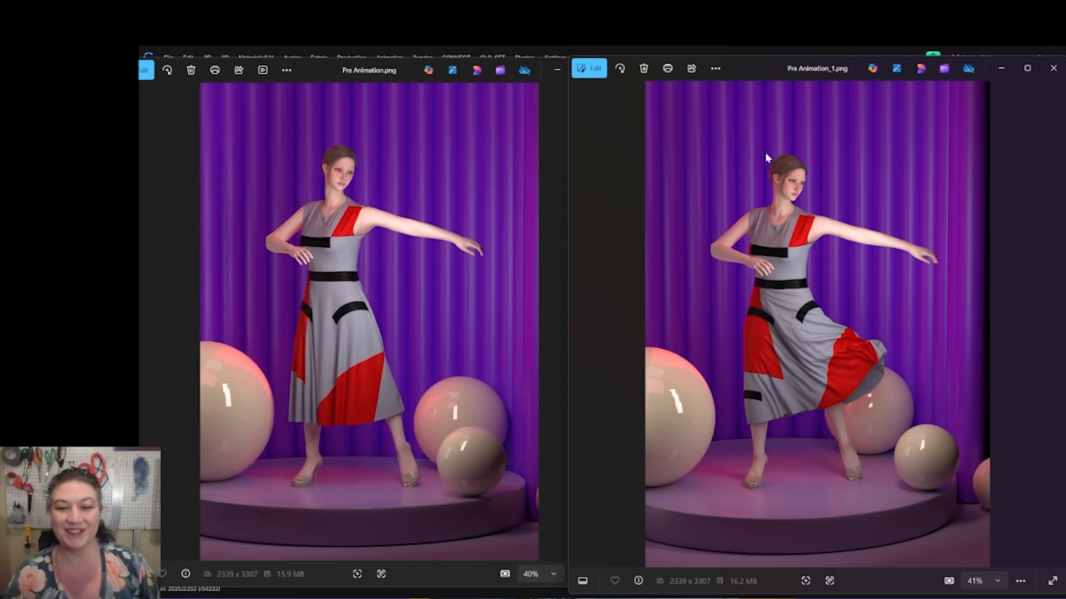